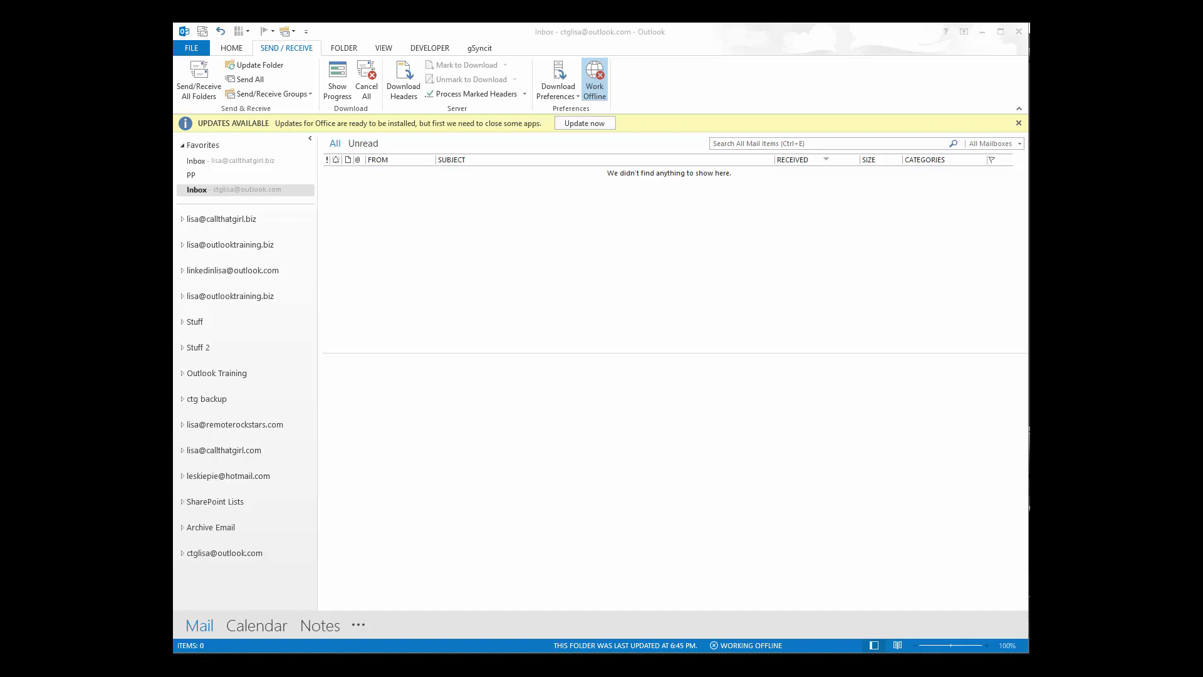
# Step: Run send/receive, switch to the calendar, and open the Account Settings dialog listing e-mail accounts
pyautogui.press('F9')
pyautogui.click(253, 625)
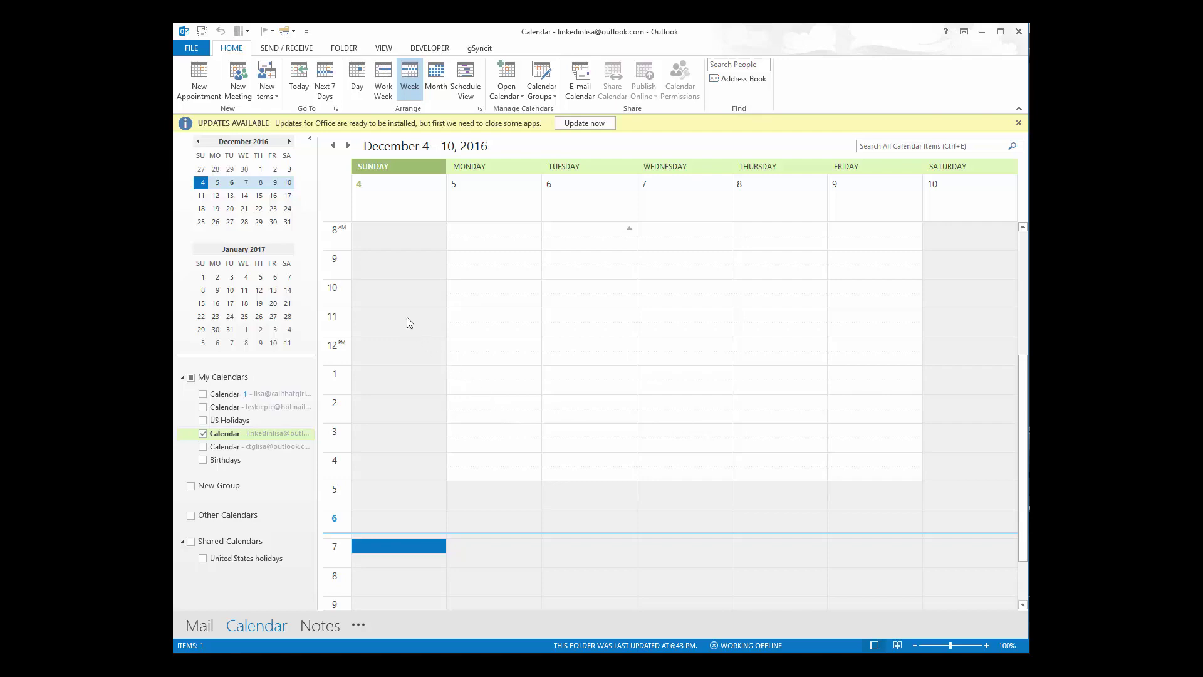
pyautogui.click(190, 49)
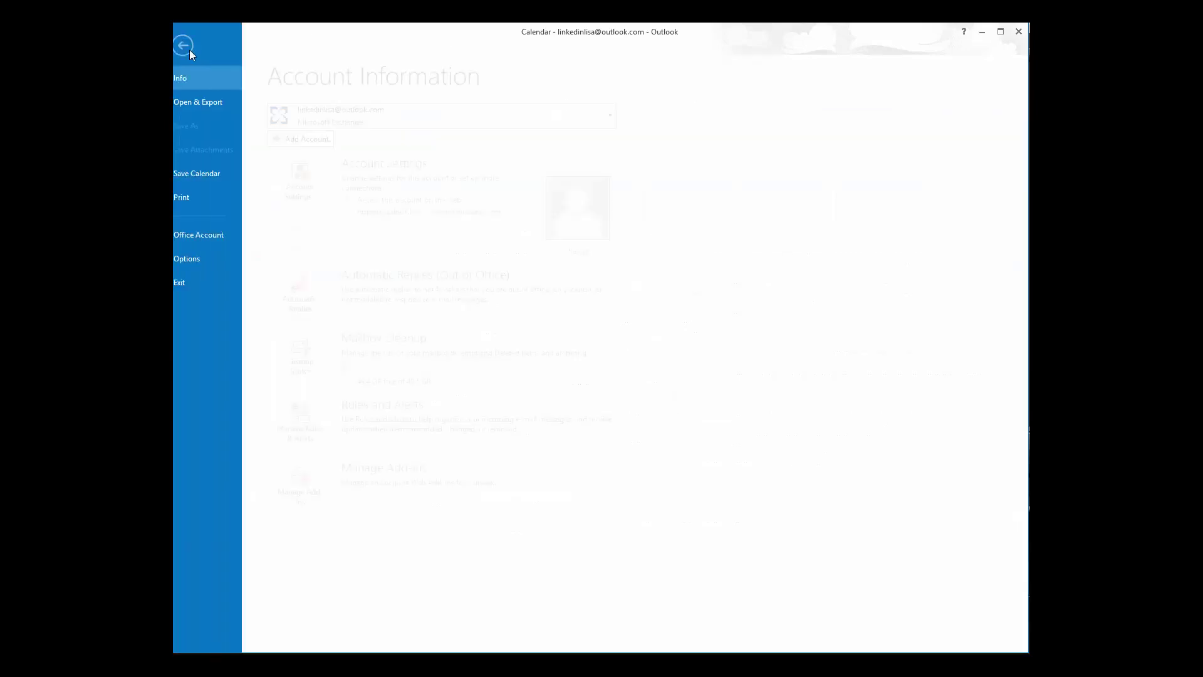
pyautogui.click(310, 190)
pyautogui.click(353, 217)
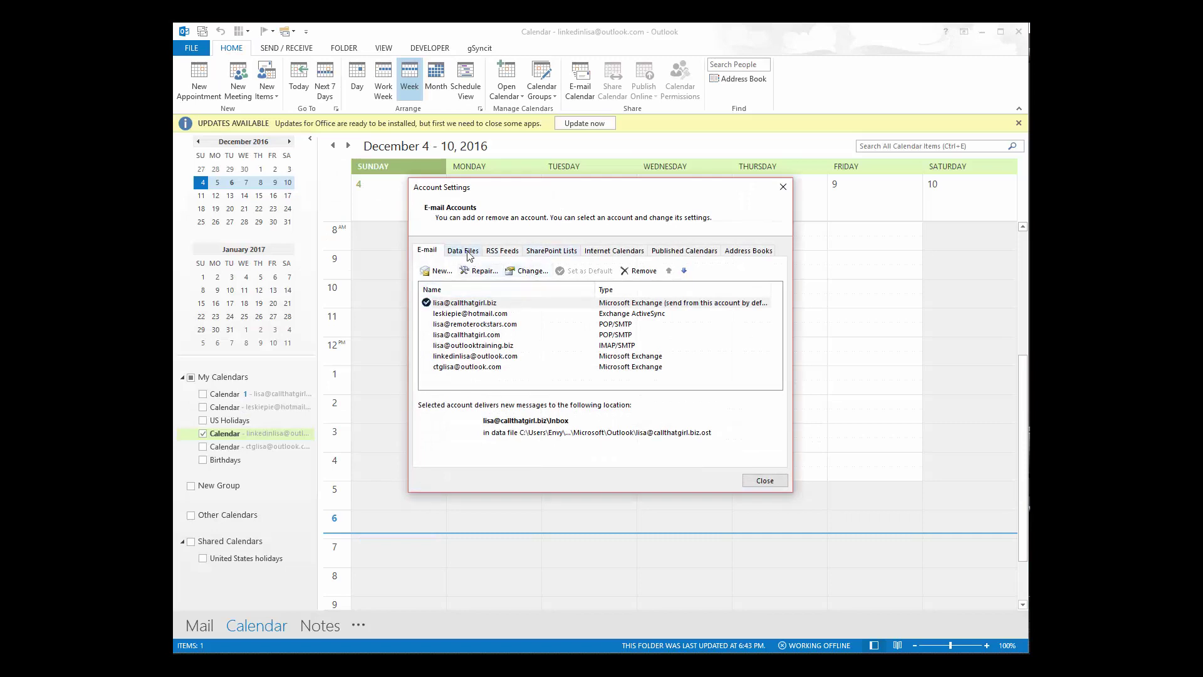
# Step: Check where the default and other e-mail accounts deliver mail, then show the Data Files list
pyautogui.click(467, 251)
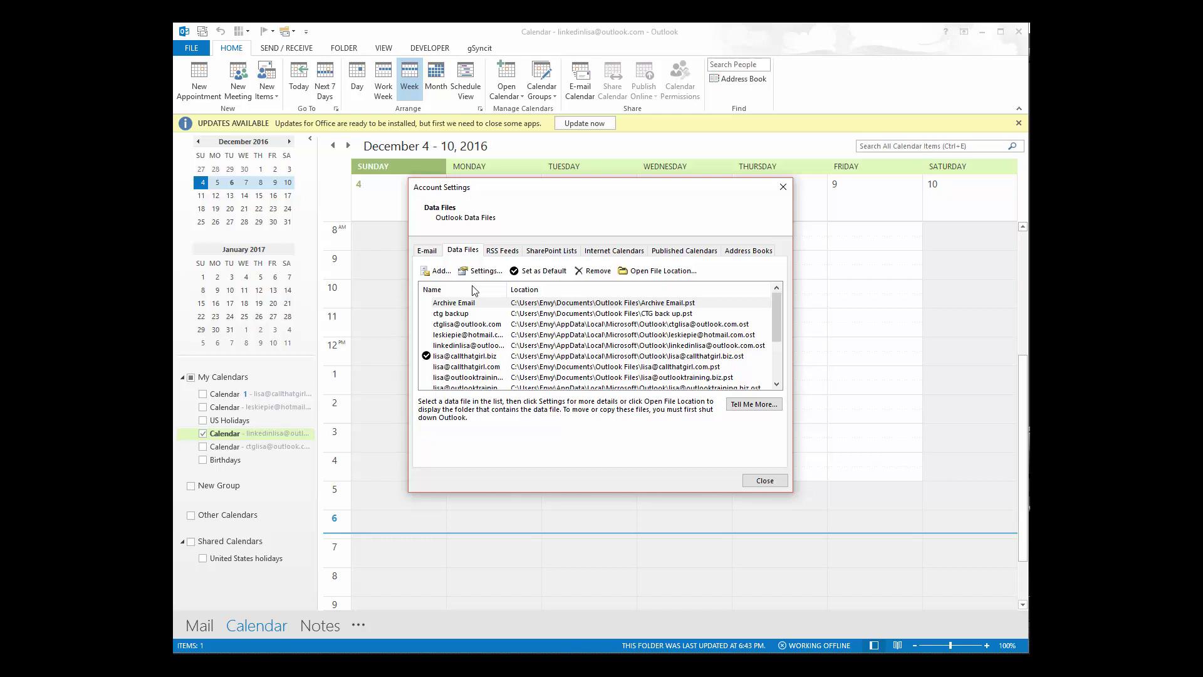
pyautogui.click(429, 251)
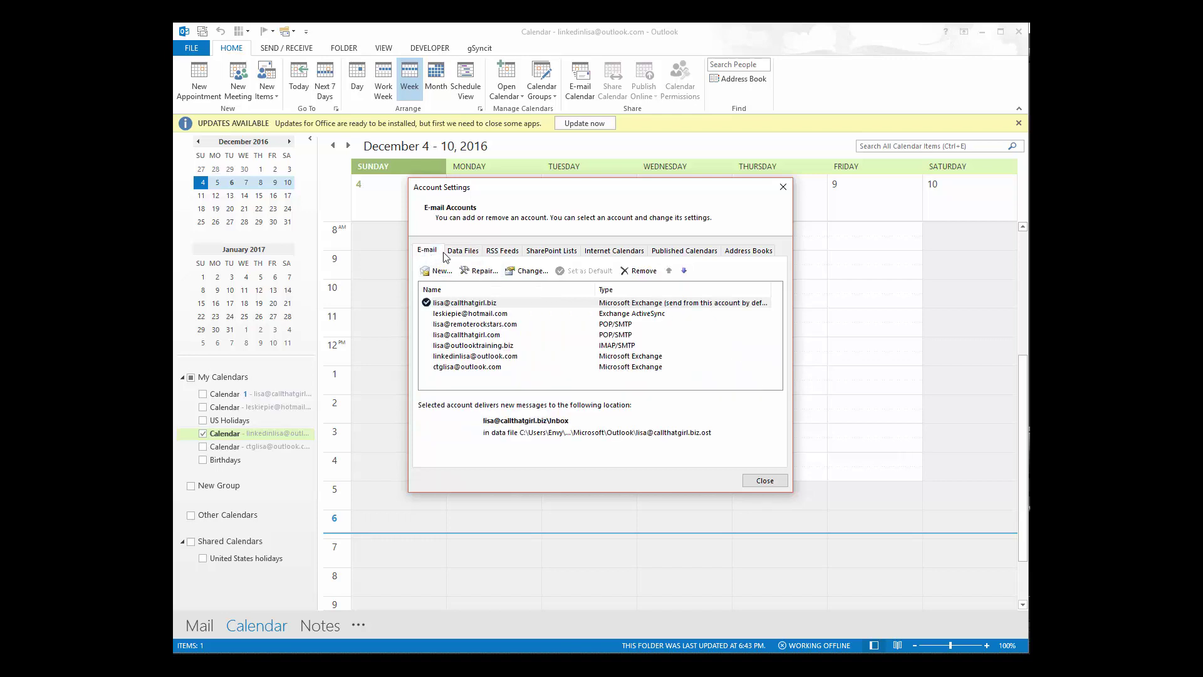
pyautogui.click(605, 306)
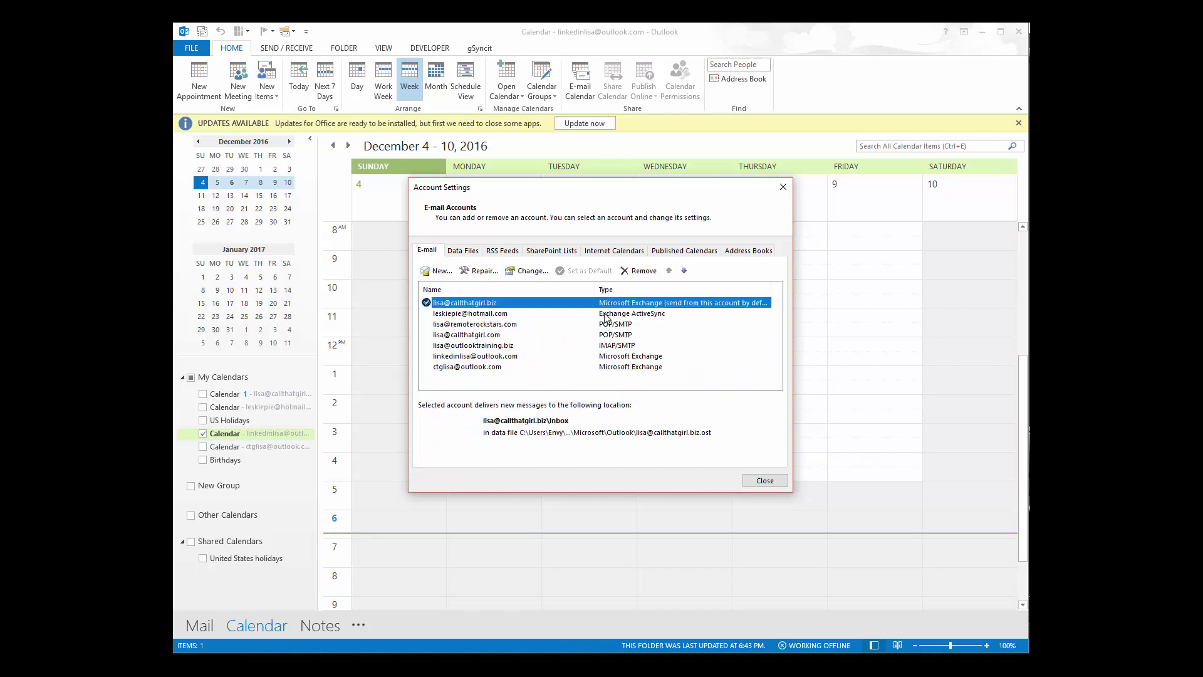
pyautogui.click(606, 315)
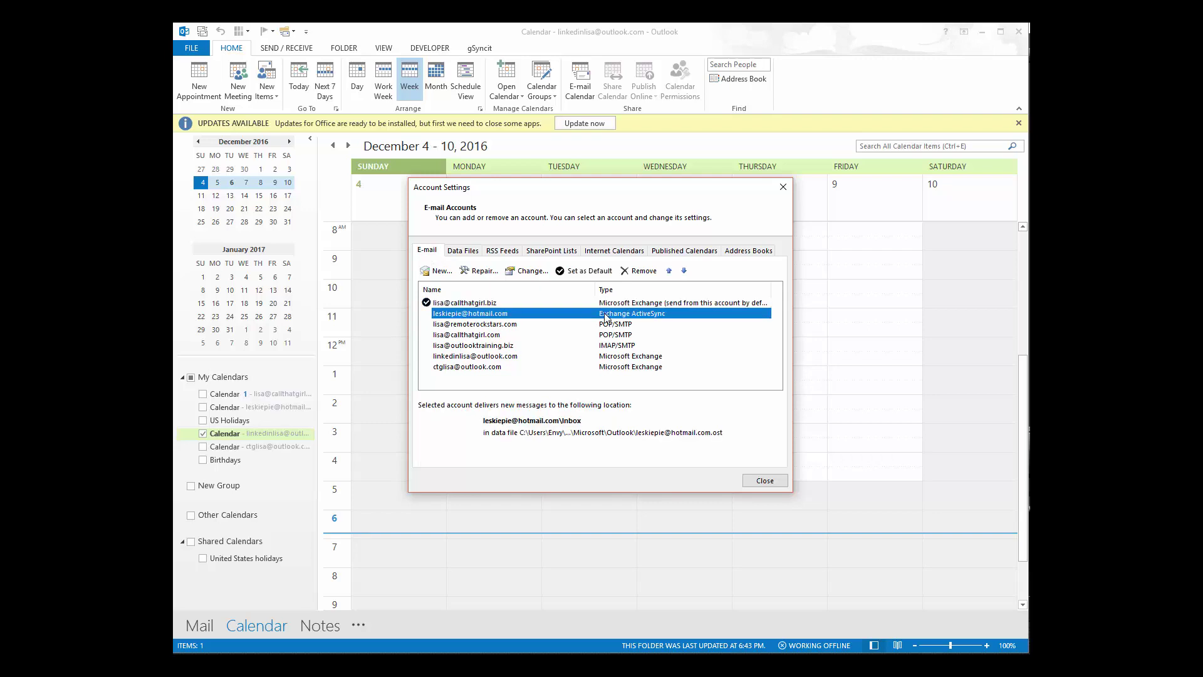
pyautogui.click(589, 370)
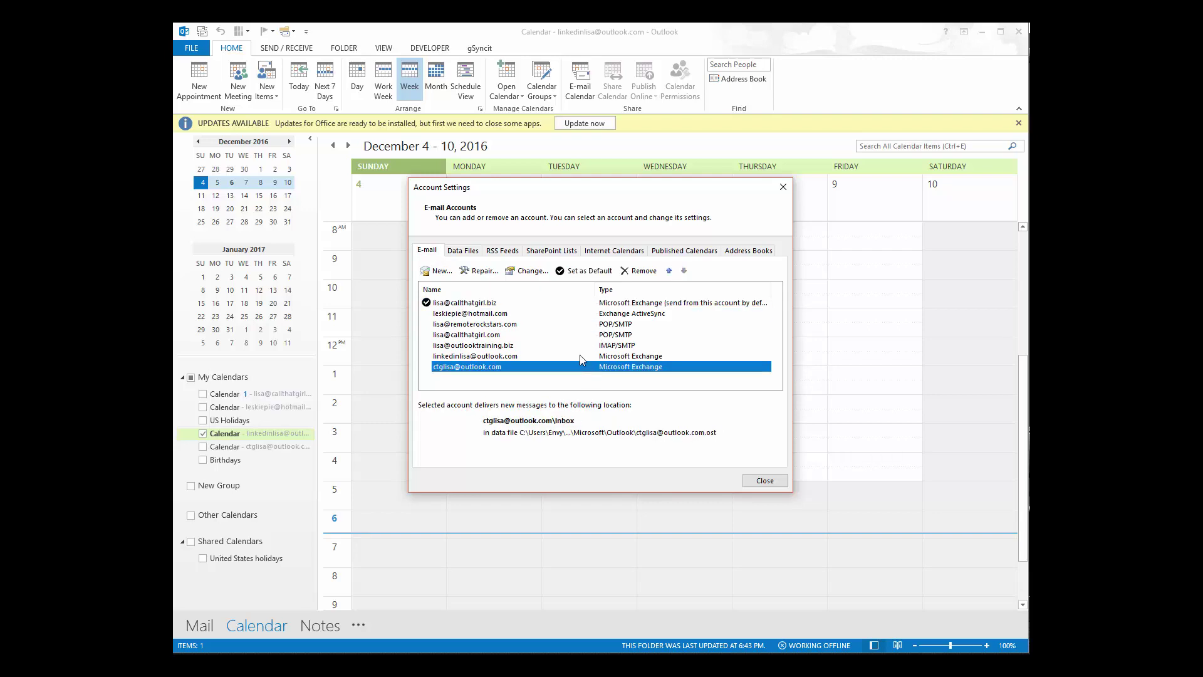
pyautogui.click(462, 251)
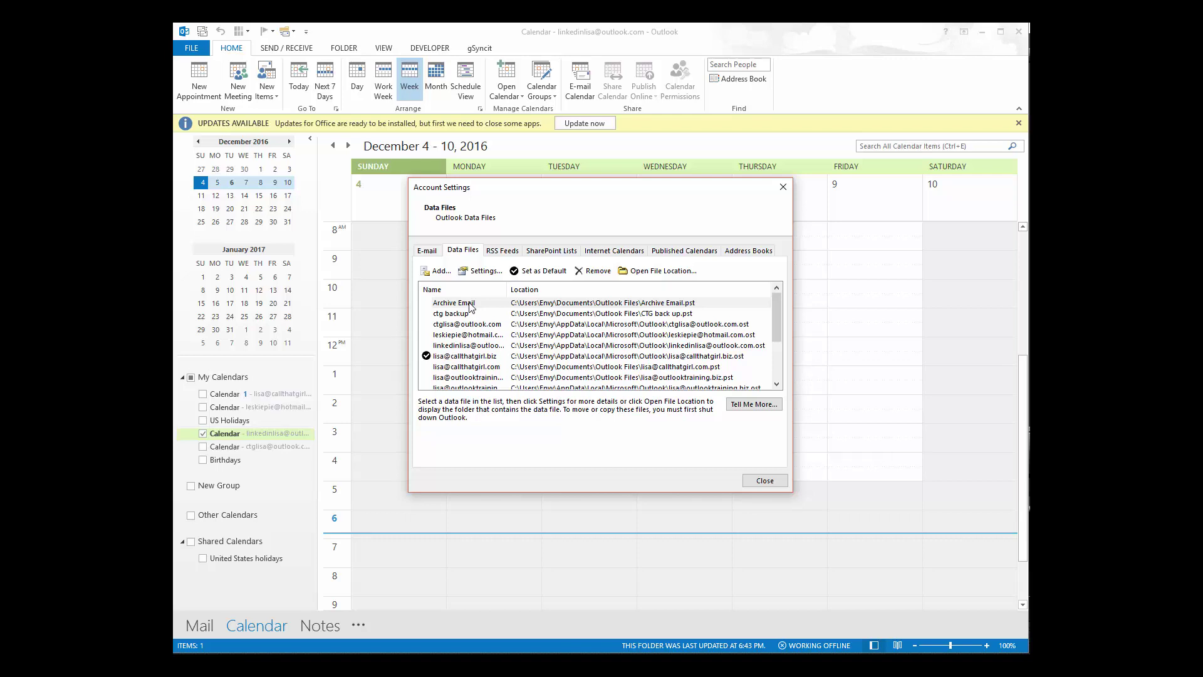
# Step: Select the default account's data file and another file, then return to the E-mail accounts list
pyautogui.click(473, 357)
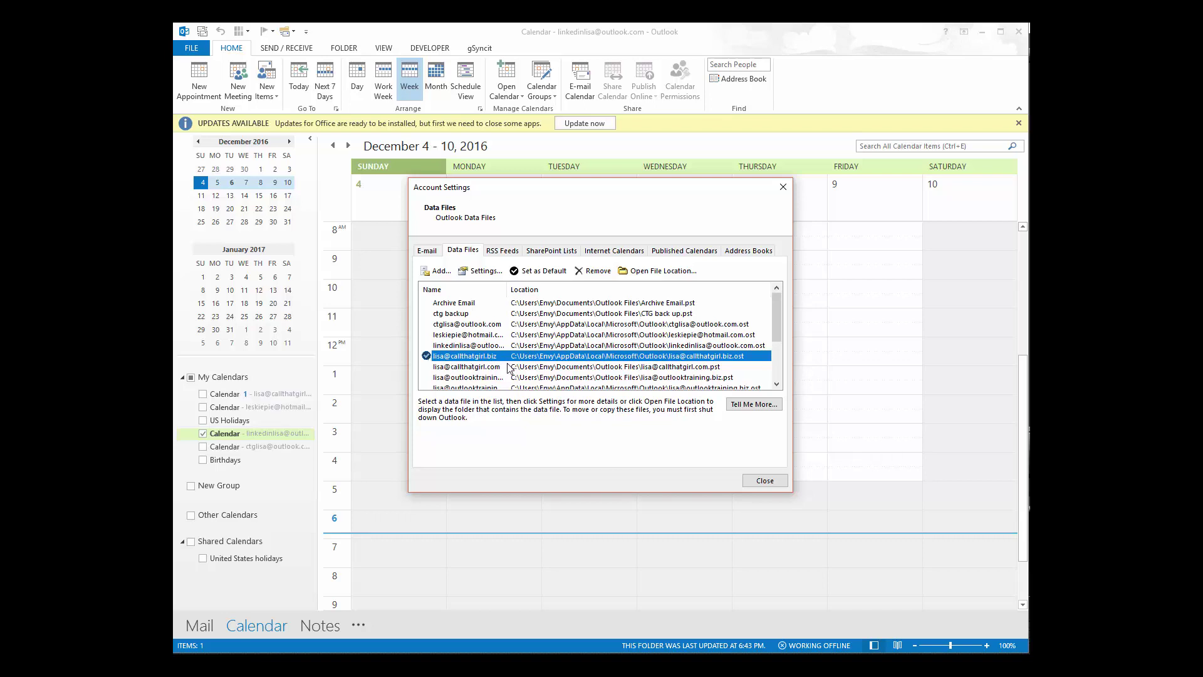
pyautogui.scroll(-2, 507, 368)
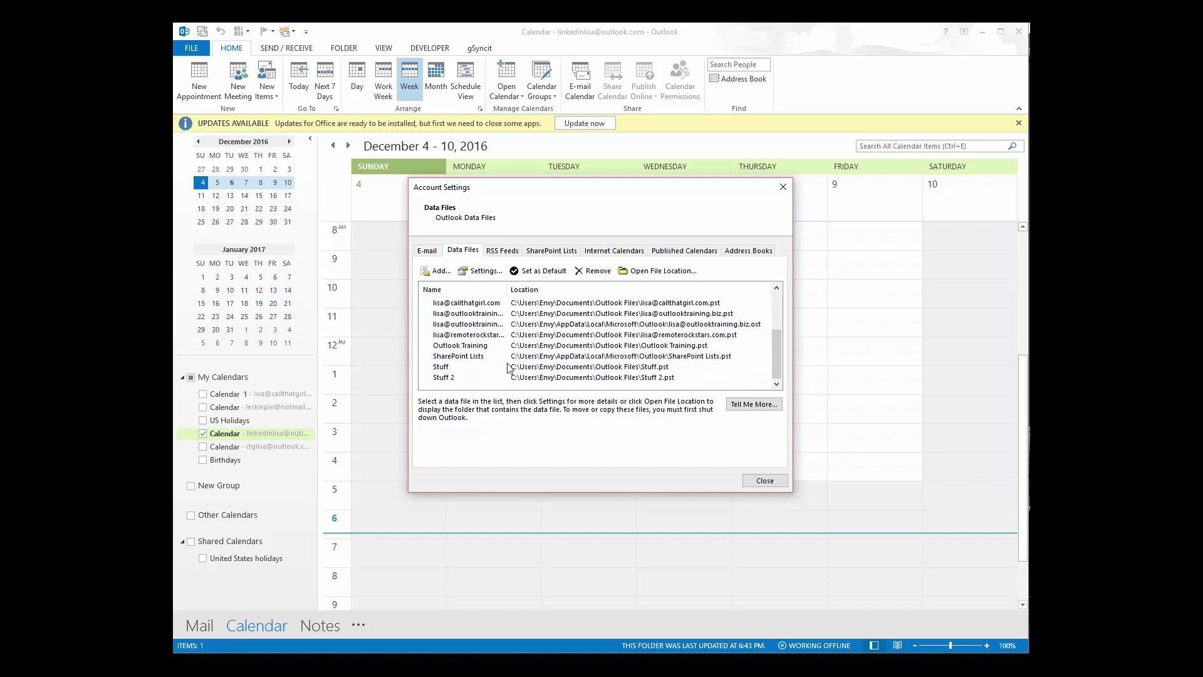
pyautogui.scroll(1, 508, 367)
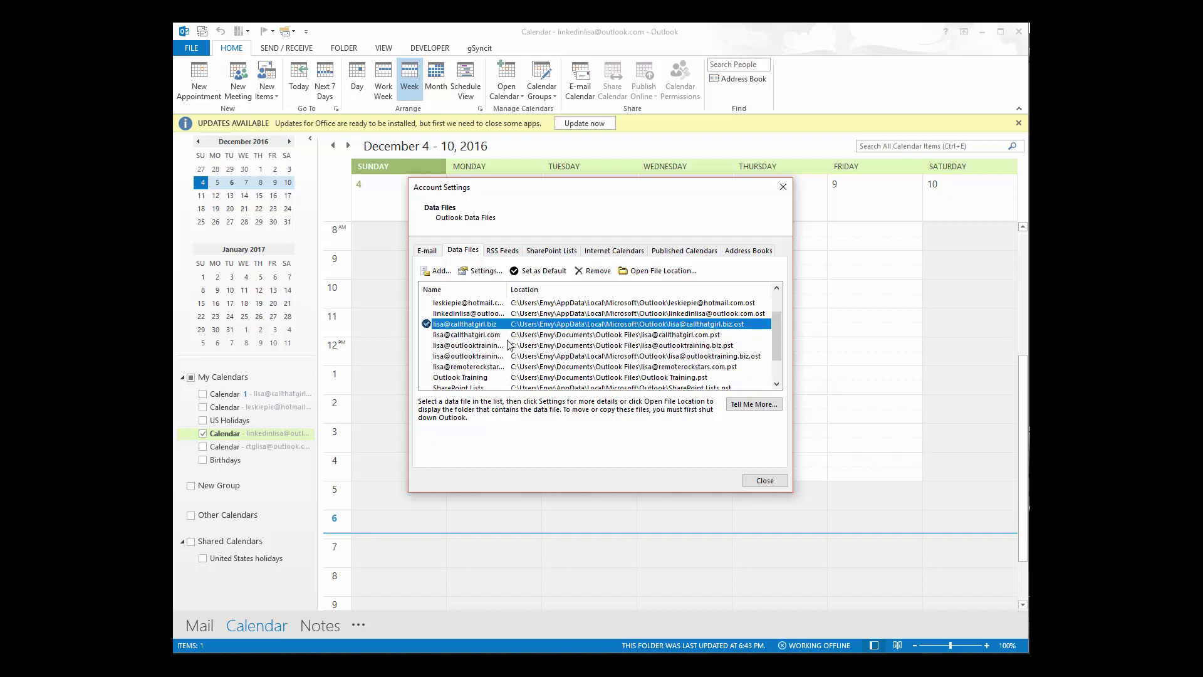
pyautogui.click(509, 315)
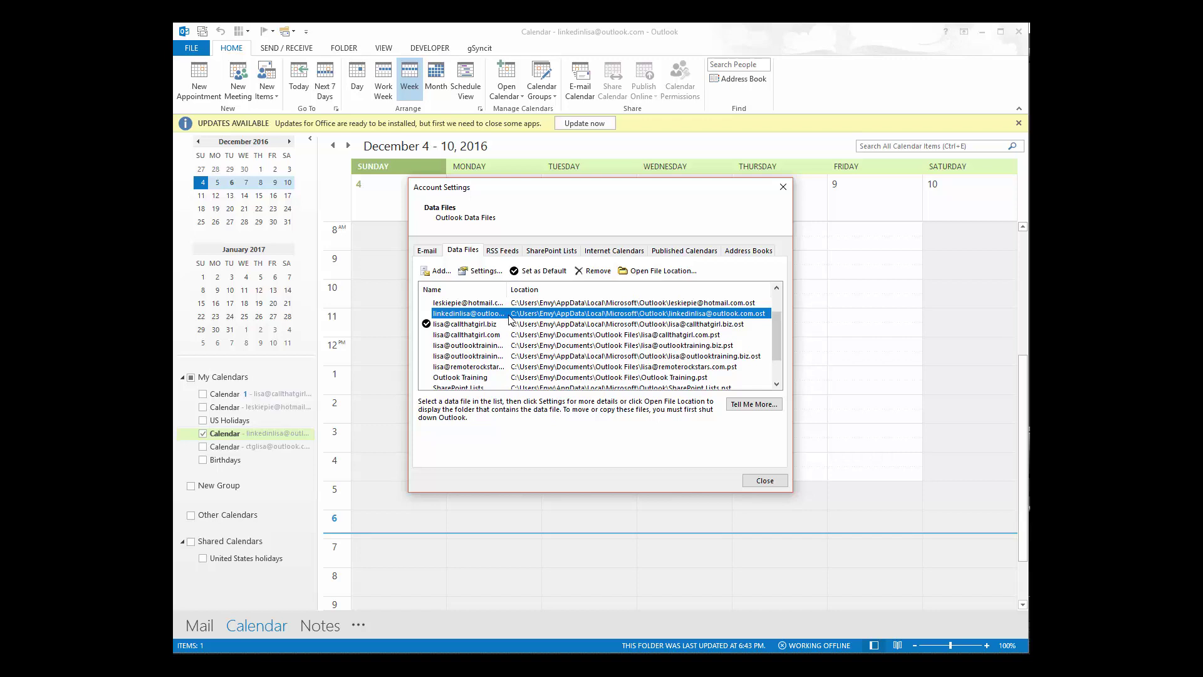
pyautogui.click(428, 250)
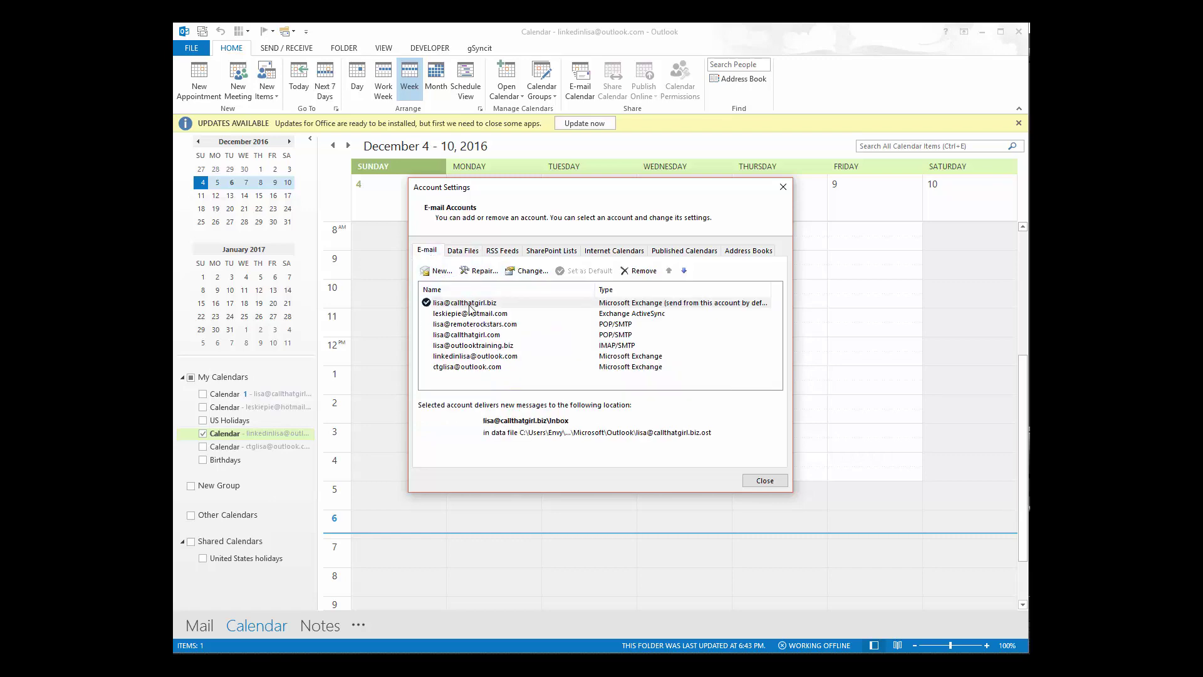
# Step: Review the Data Files list again, selecting the default file and one further down
pyautogui.click(463, 250)
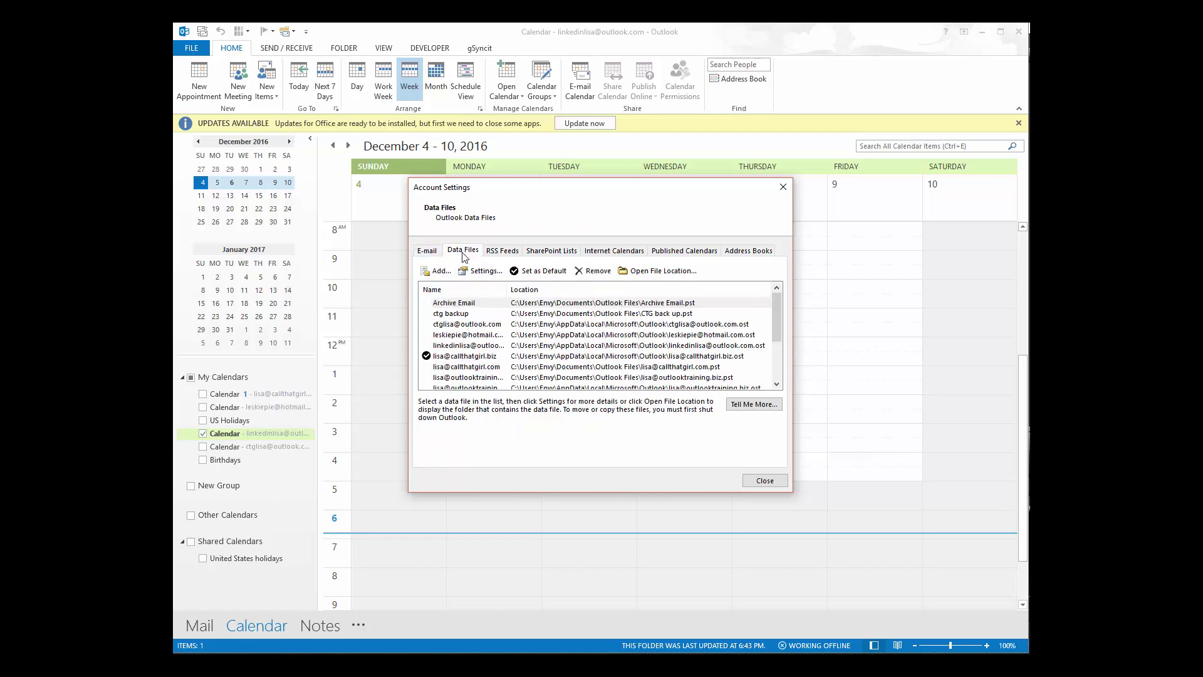
pyautogui.click(482, 356)
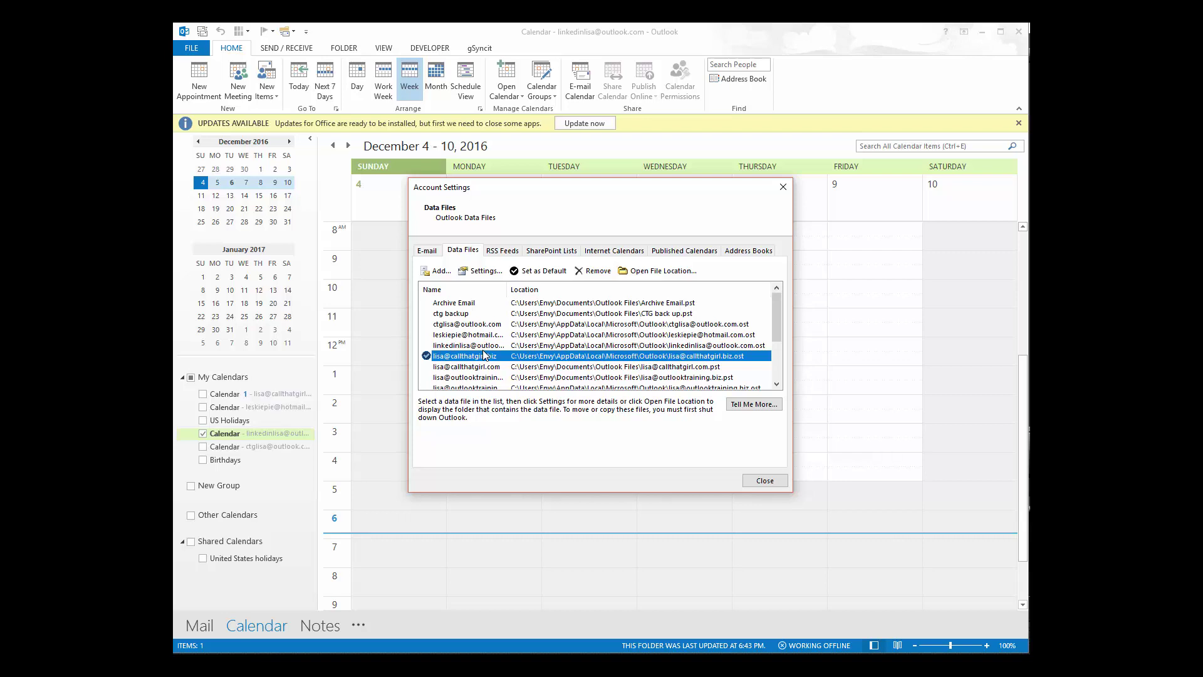
pyautogui.scroll(-2, 501, 335)
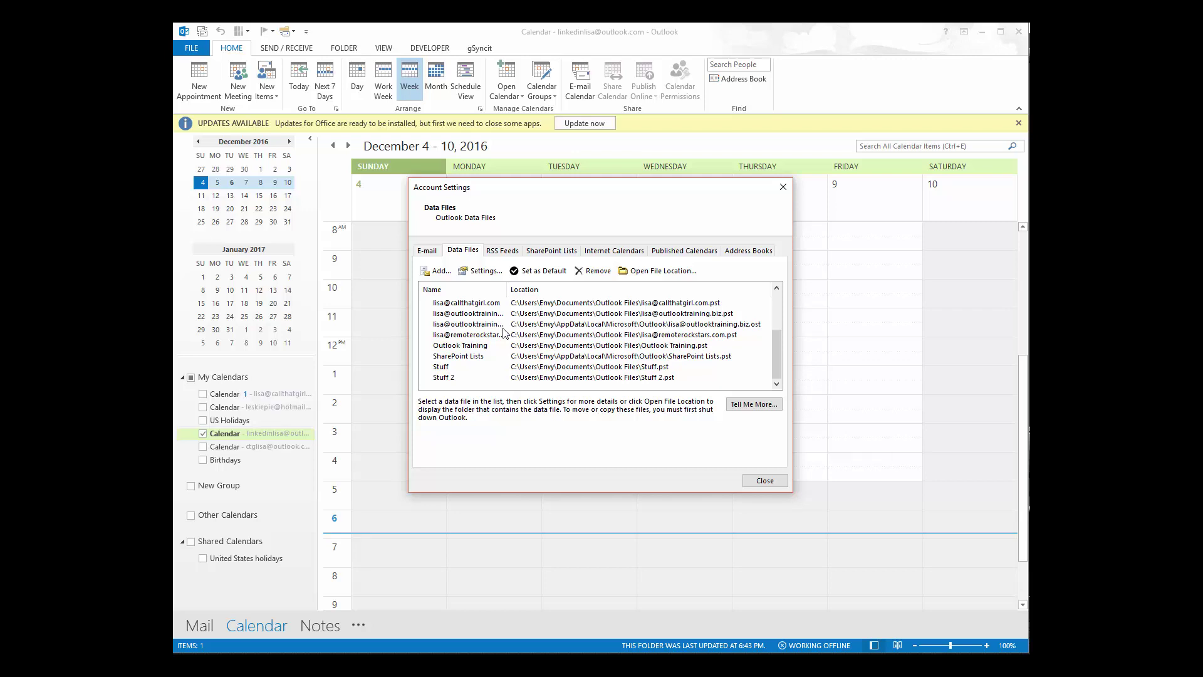
pyautogui.click(506, 337)
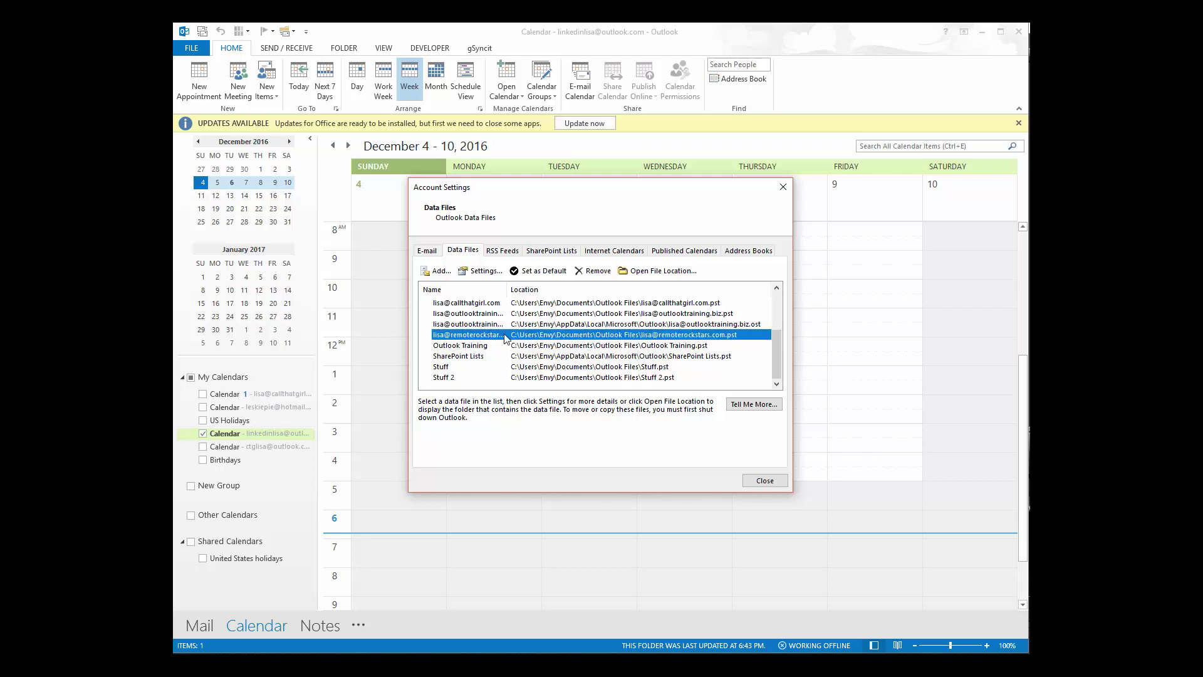
pyautogui.scroll(2, 506, 336)
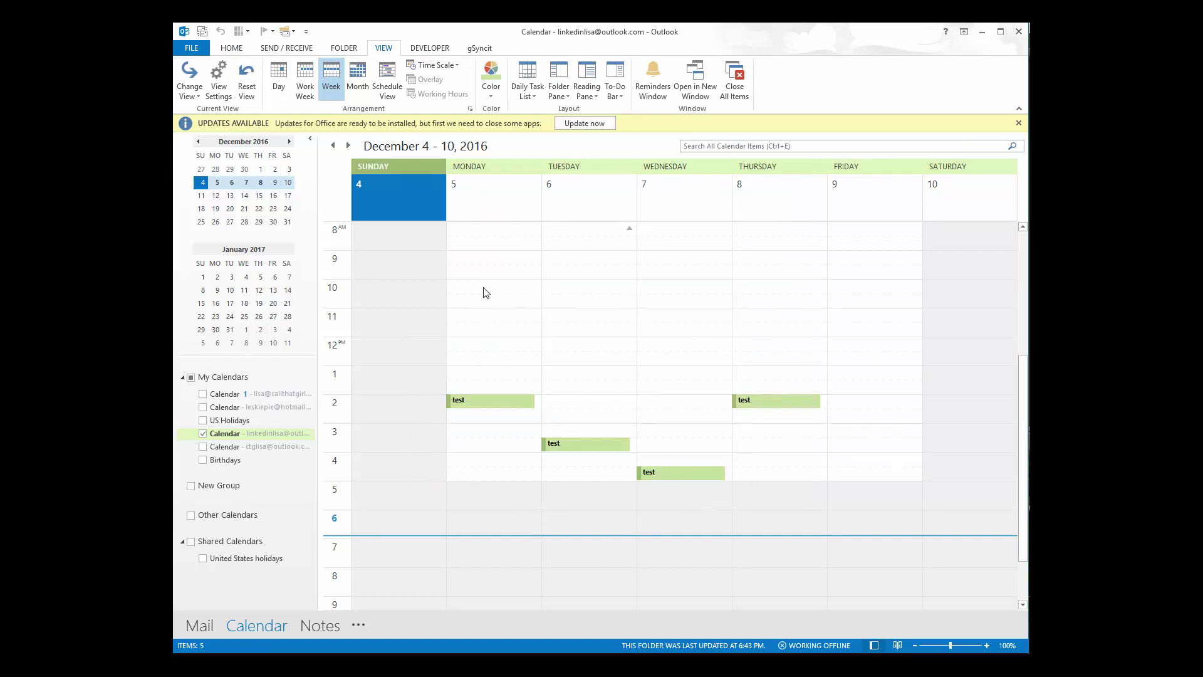
# Step: Cycle the calendar through Month, Week, Work Week and Day views
pyautogui.click(361, 86)
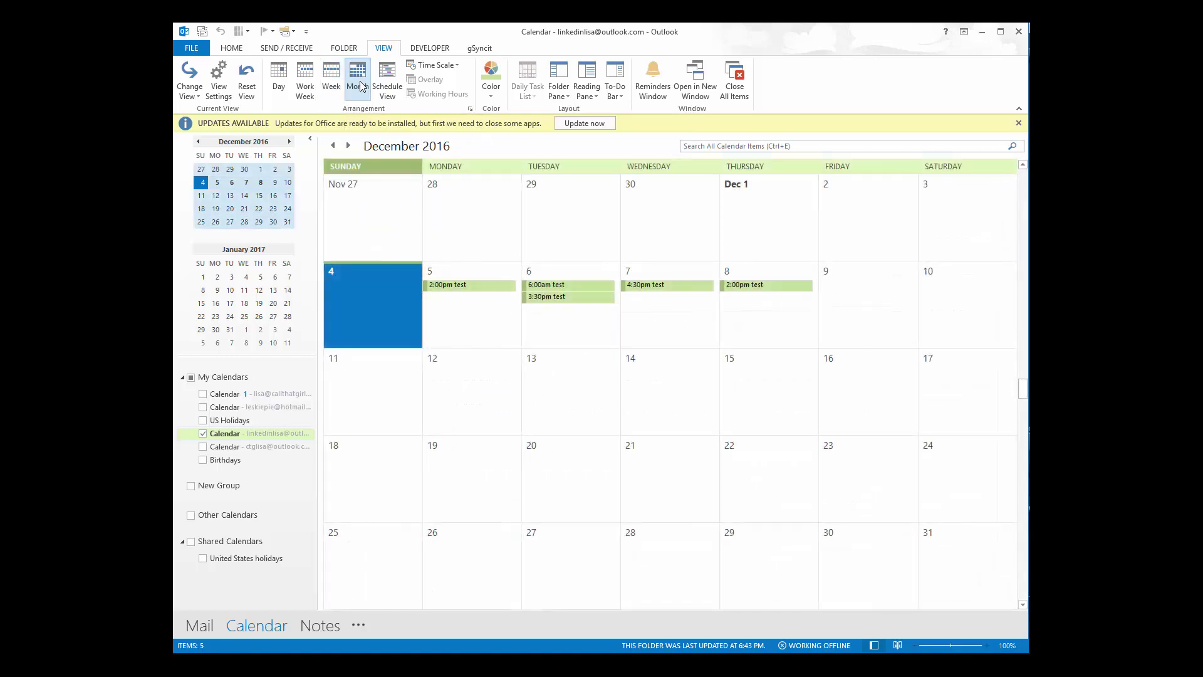
pyautogui.click(336, 88)
pyautogui.click(309, 85)
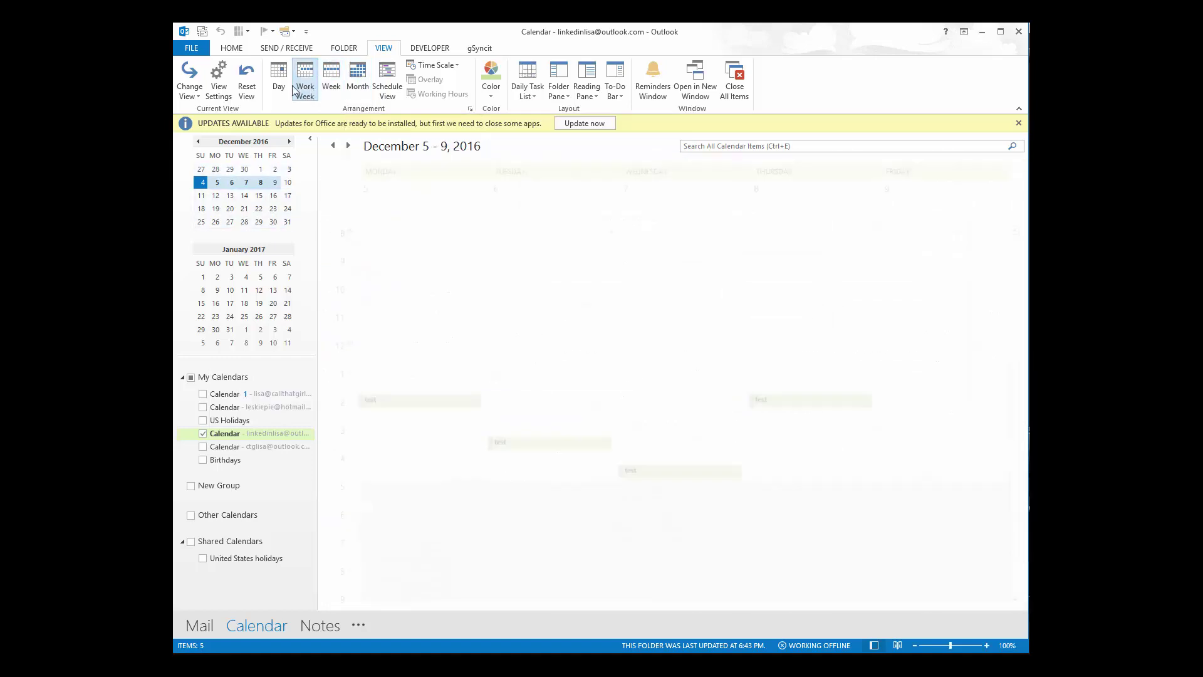
pyautogui.click(282, 84)
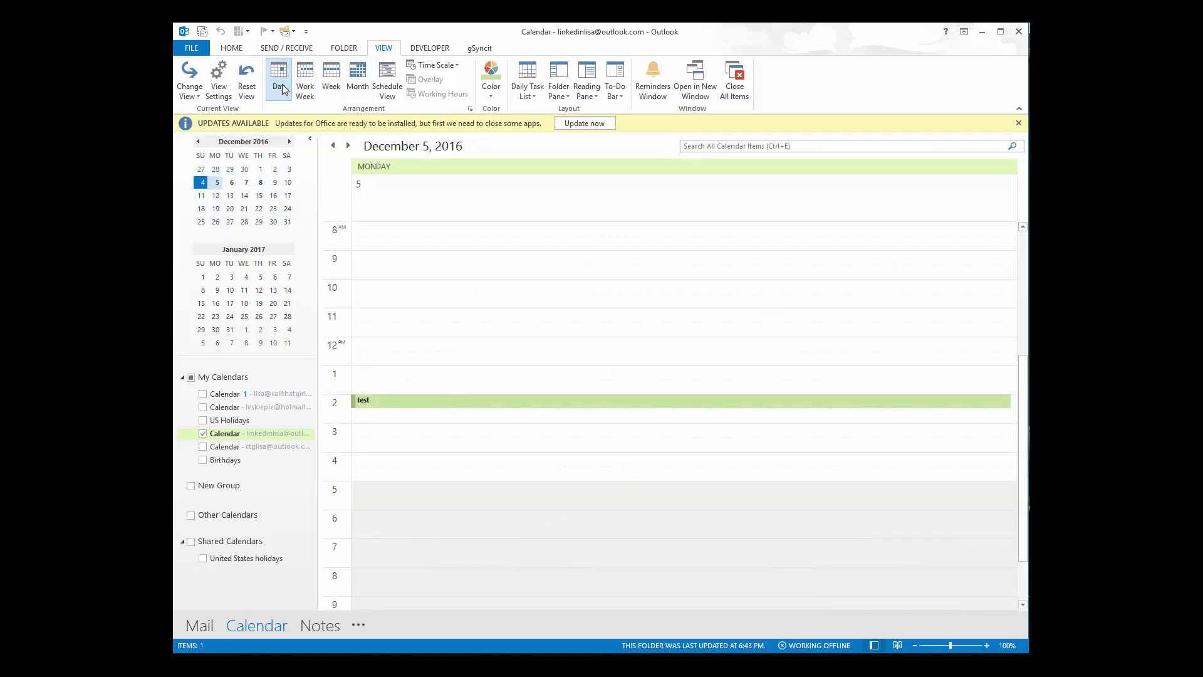
# Step: Switch the calendar to the Active appointments list, then back to the Calendar layout
pyautogui.click(190, 90)
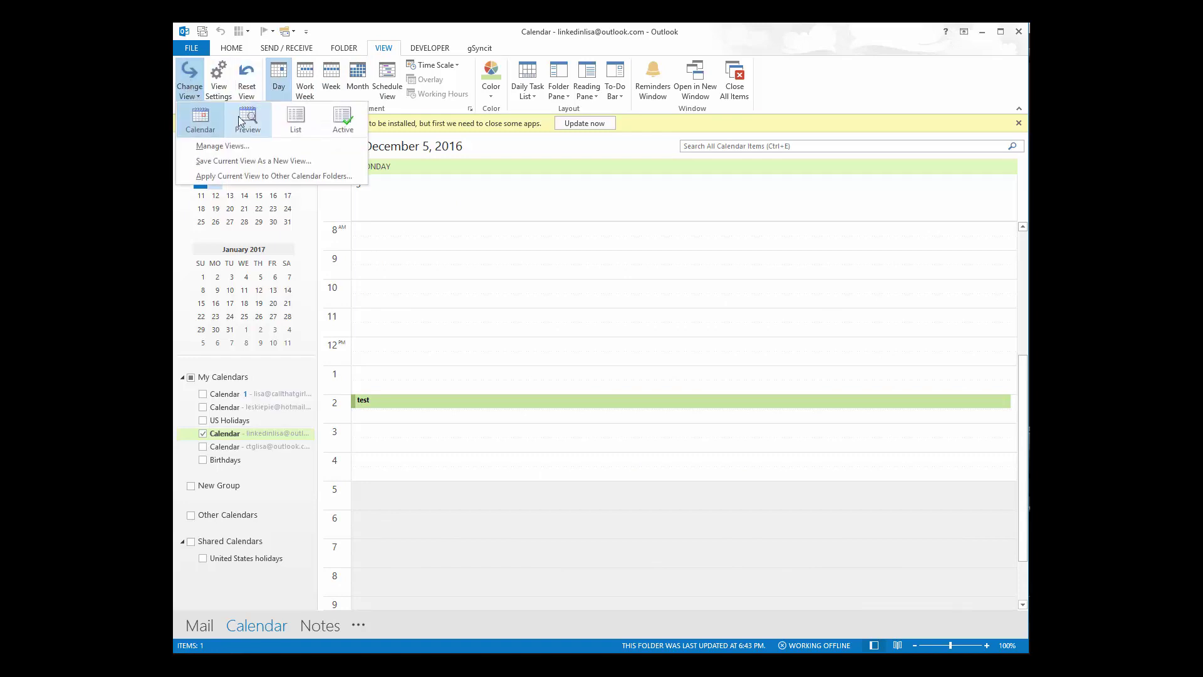
pyautogui.click(343, 120)
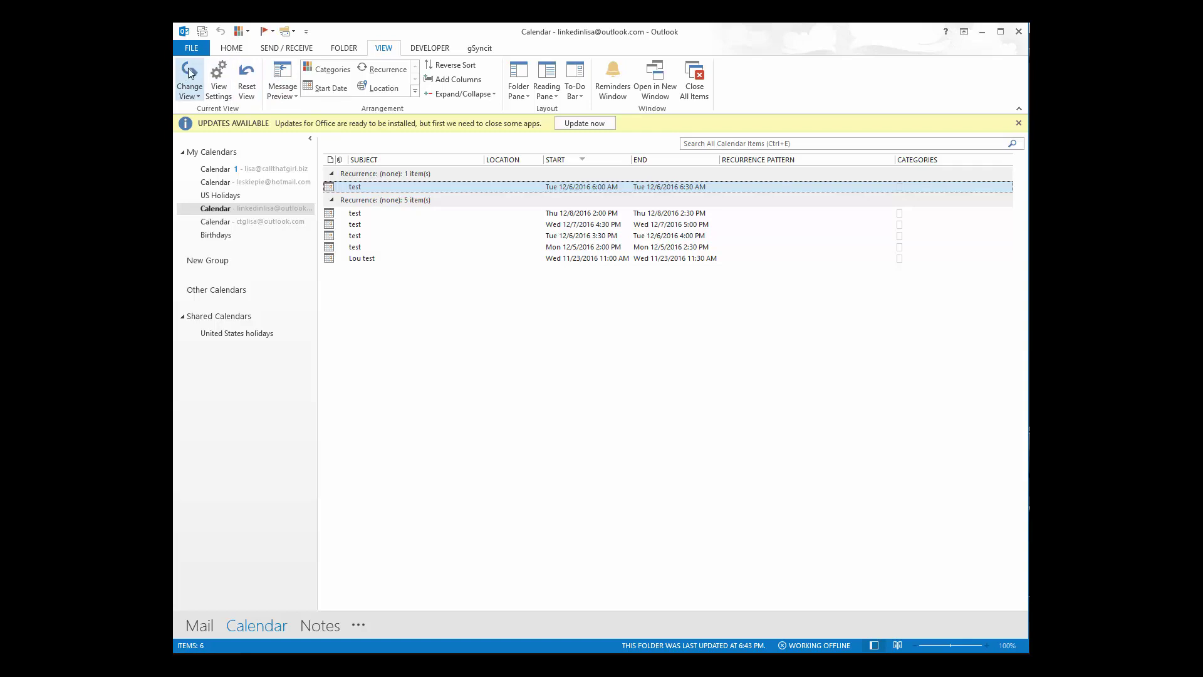
pyautogui.click(197, 94)
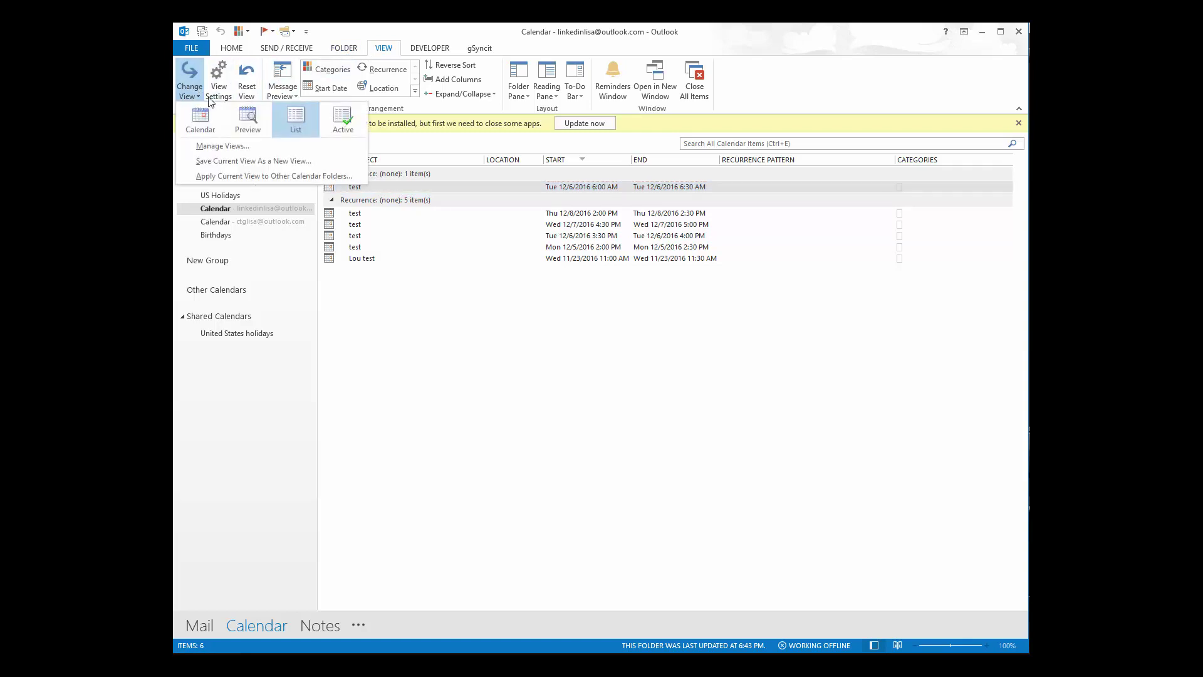
pyautogui.click(200, 119)
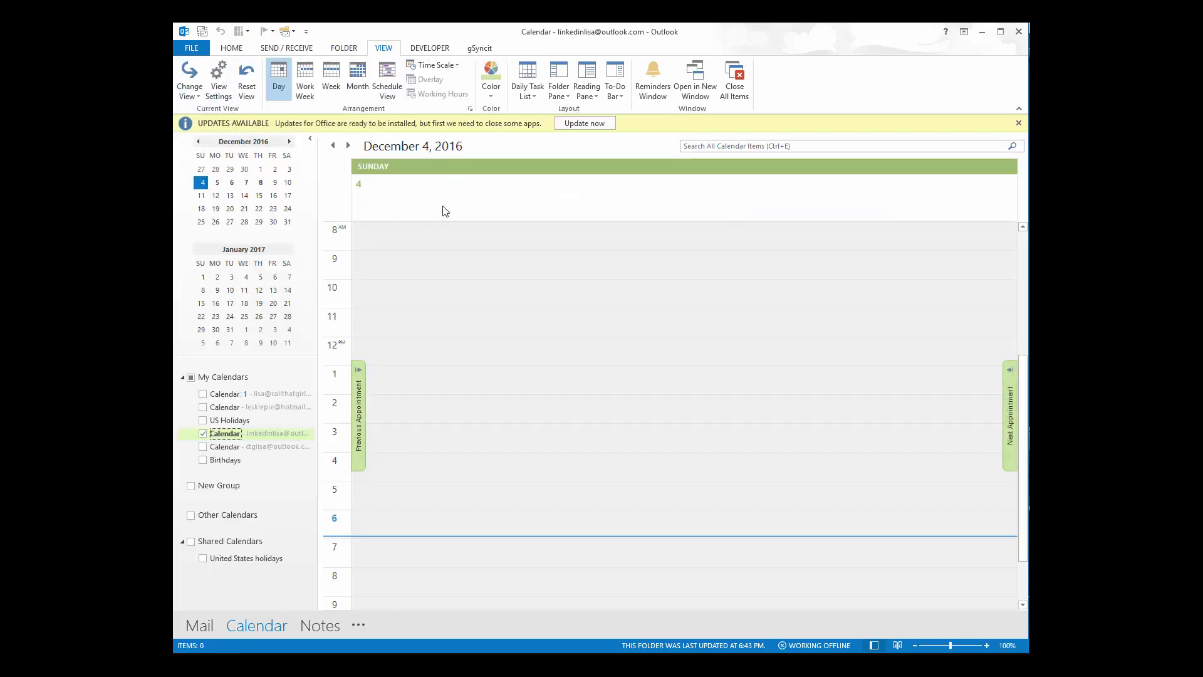
# Step: Show the December 4–10, 2016 week and preview Monday's test appointment
pyautogui.click(342, 79)
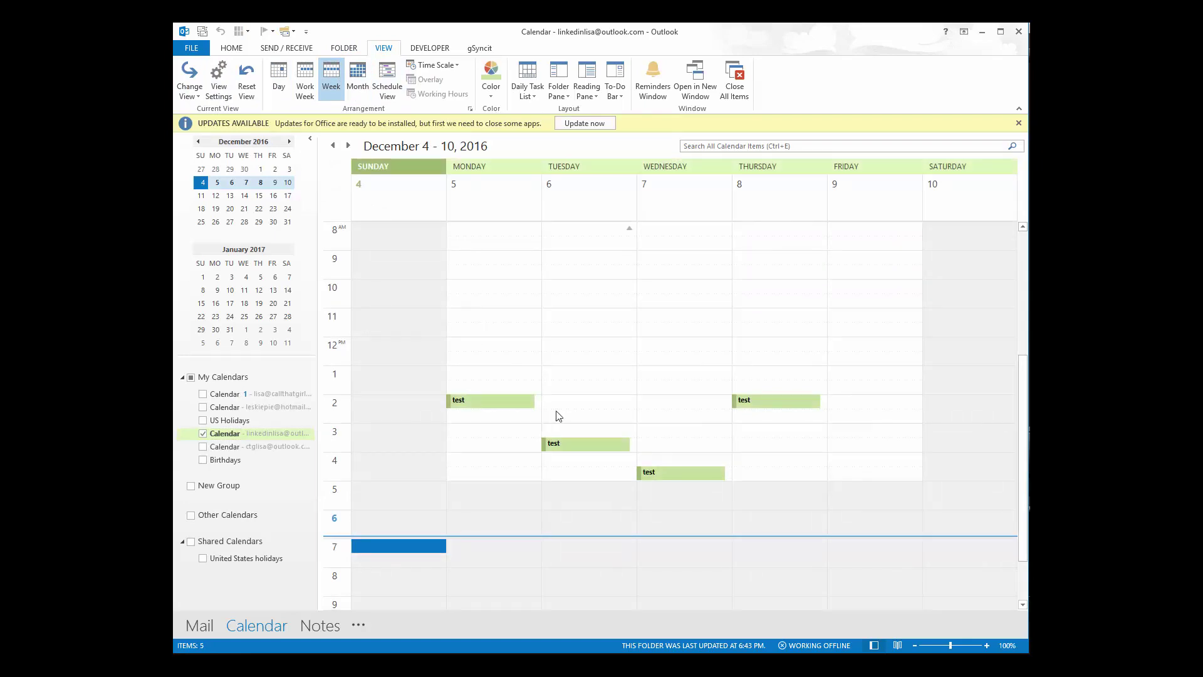
pyautogui.moveTo(505, 407)
# Step: Set up an export of the Calendar folder to a Comma Separated Values file
pyautogui.click(192, 48)
pyautogui.click(403, 219)
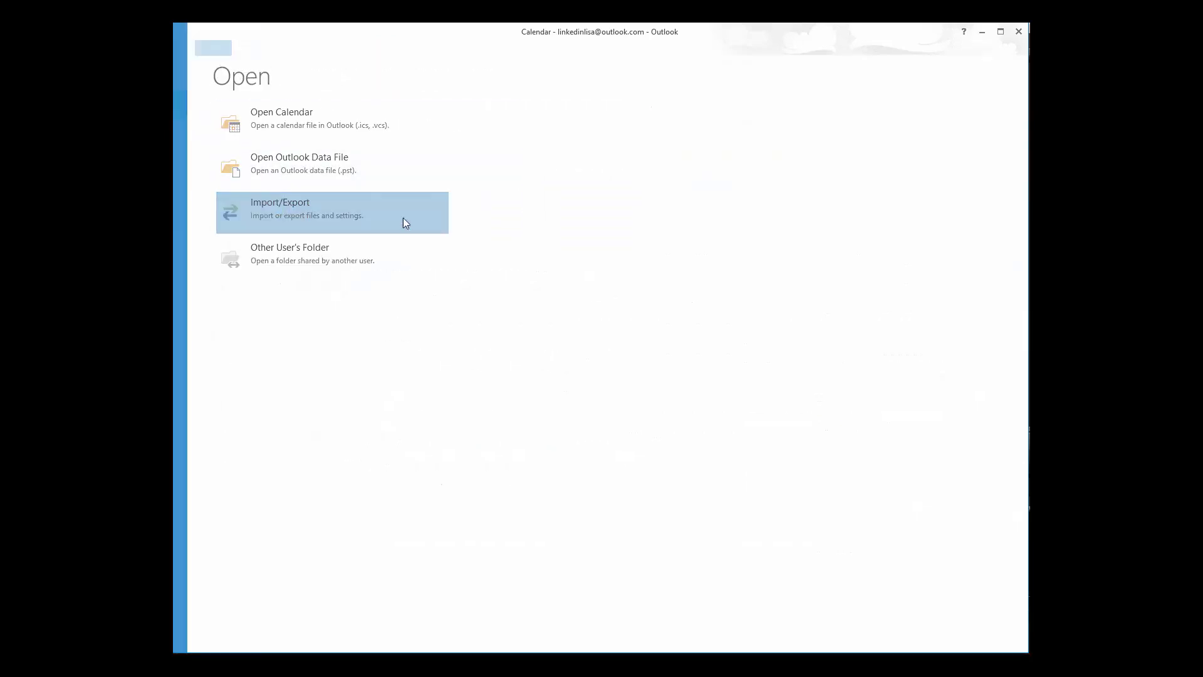
pyautogui.click(580, 285)
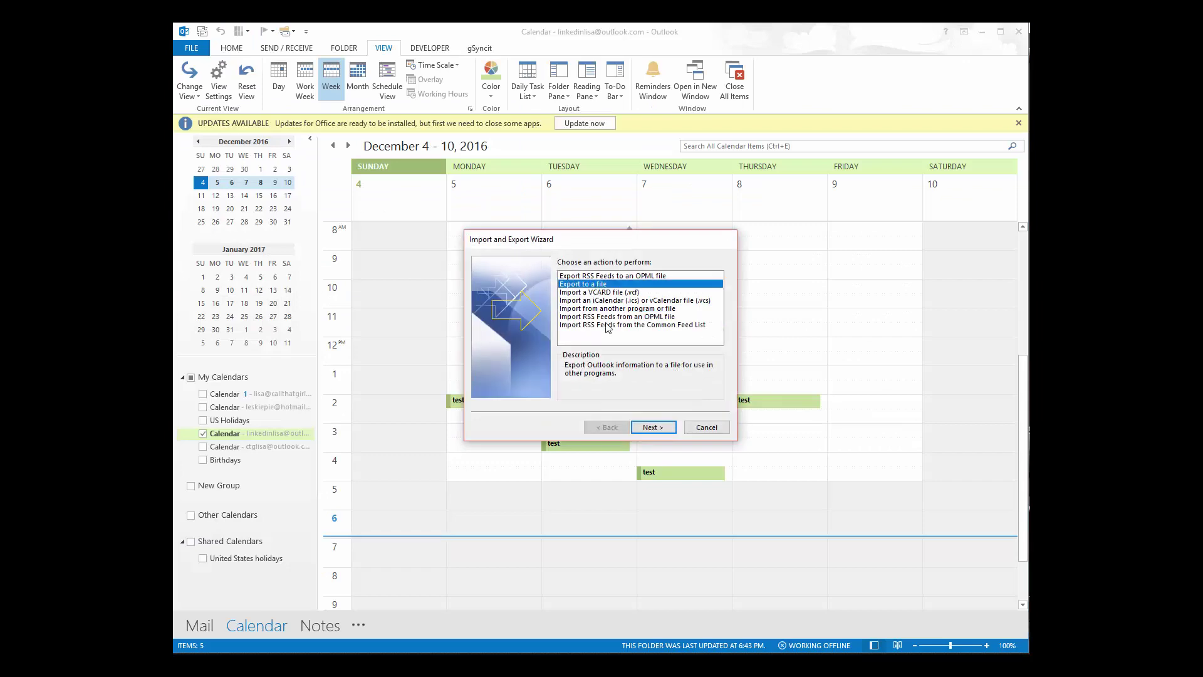
pyautogui.click(654, 430)
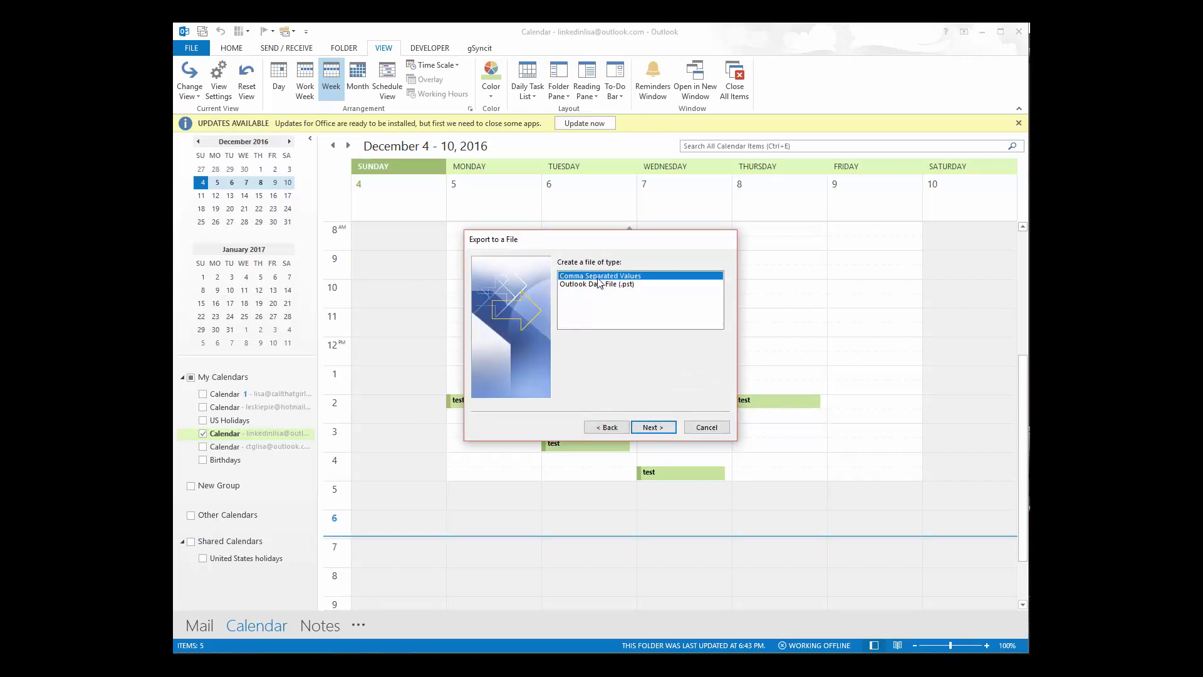
pyautogui.click(654, 428)
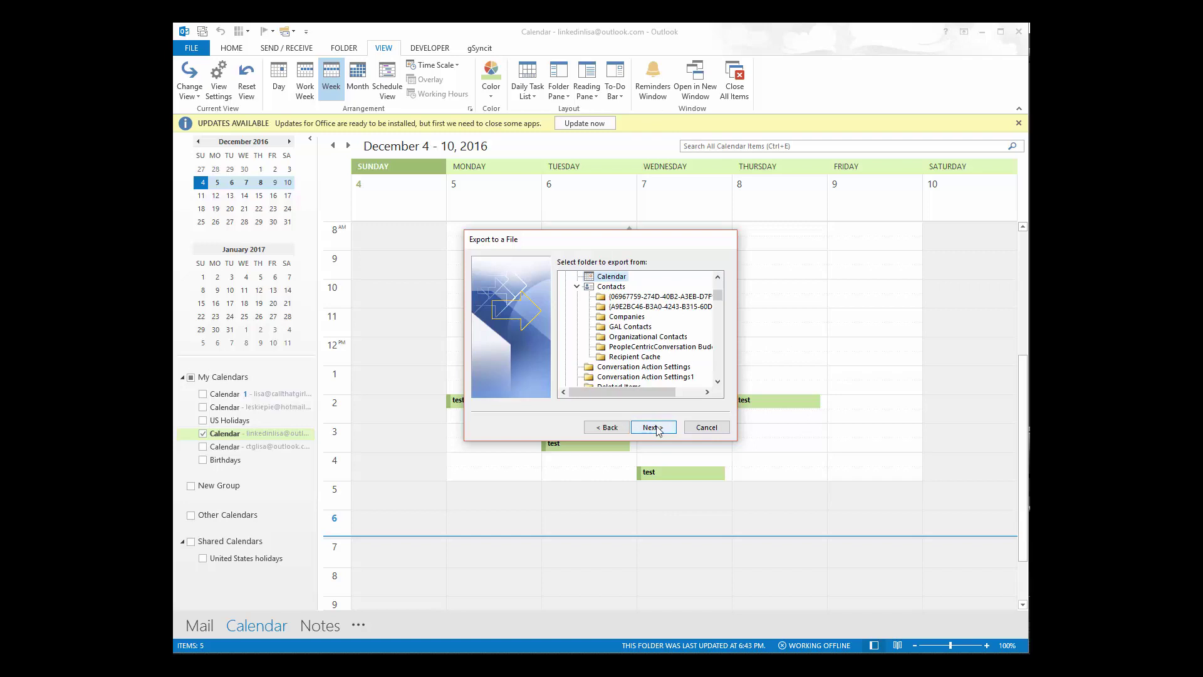
pyautogui.click(618, 306)
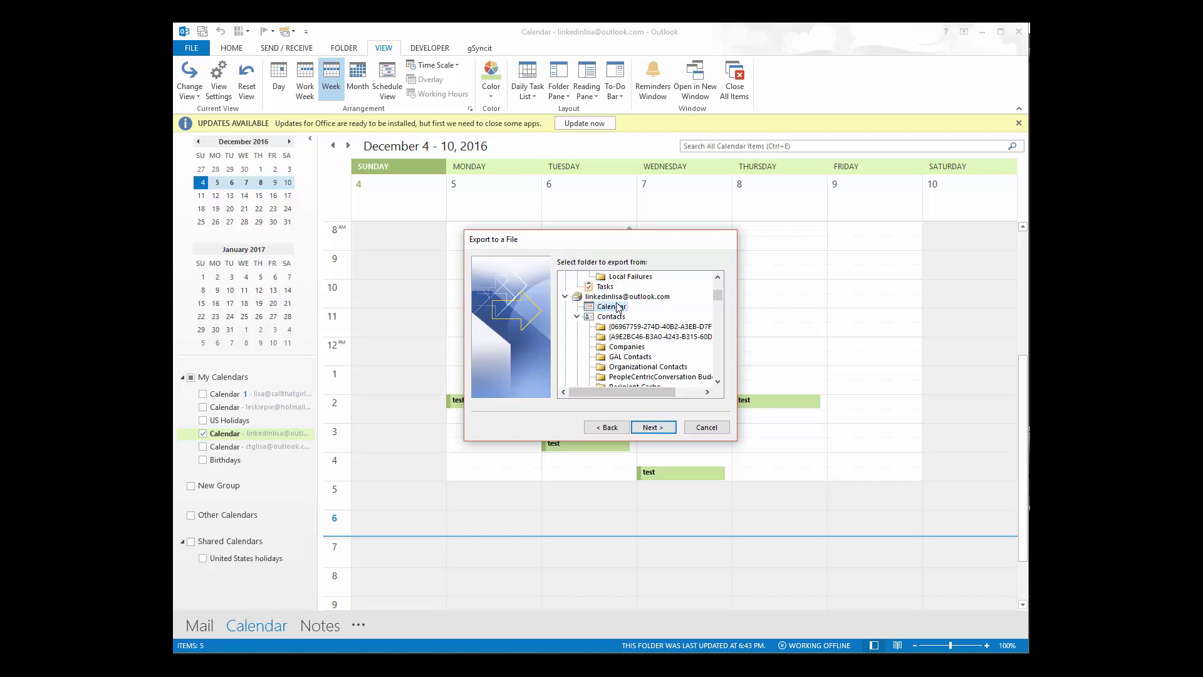
pyautogui.click(653, 427)
# Step: Save the export as 'linkedin cal backup dec 4' in Outlook Files and run it
pyautogui.click(704, 277)
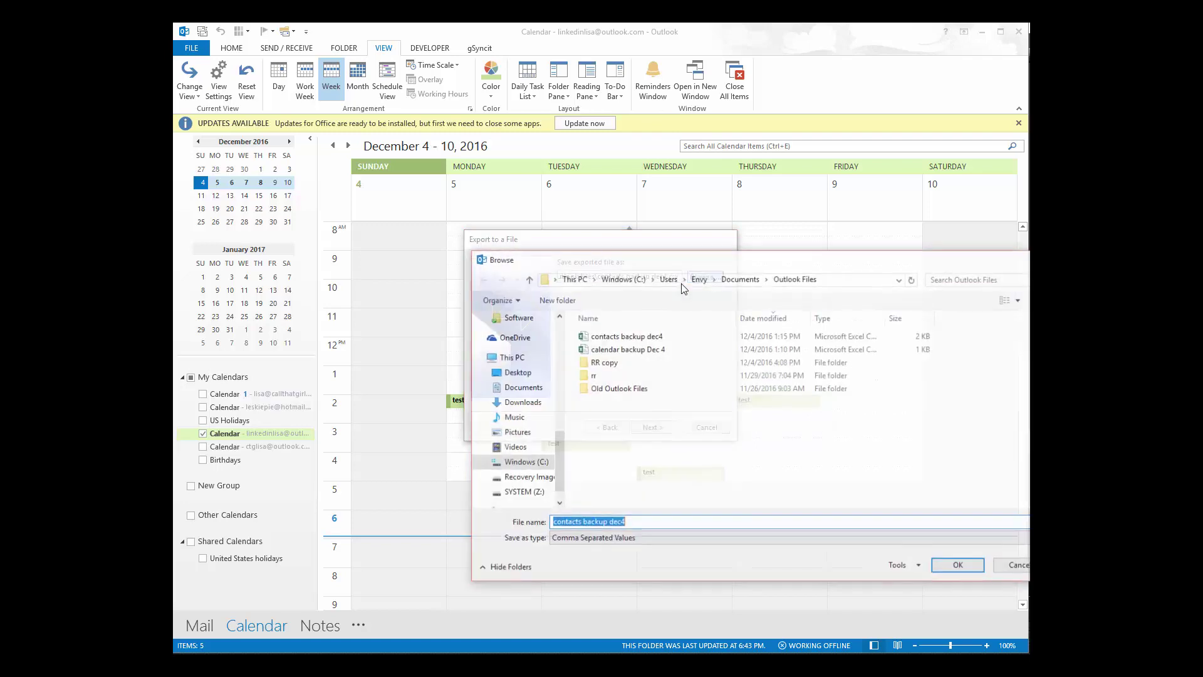
pyautogui.write('linked i')
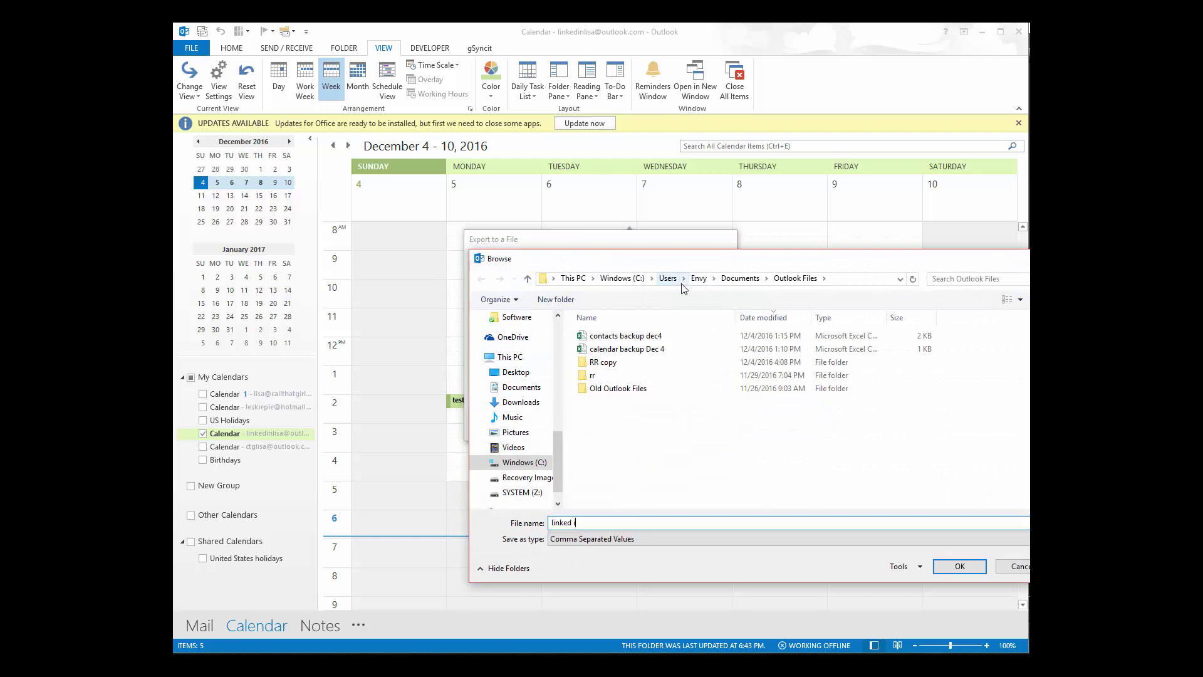
pyautogui.write('n cal backup')
pyautogui.press('BackSpace')
pyautogui.press('BackSpace')
pyautogui.press('BackSpace')
pyautogui.press('BackSpace')
pyautogui.press('BackSpace')
pyautogui.press('BackSpace')
pyautogui.press('BackSpace')
pyautogui.press('BackSpace')
pyautogui.press('BackSpace')
pyautogui.press('BackSpace')
pyautogui.press('BackSpace')
pyautogui.press('BackSpace')
pyautogui.press('BackSpace')
pyautogui.press('BackSpace')
pyautogui.write('in cal backup dec 4')
pyautogui.press('Return')
pyautogui.click(646, 426)
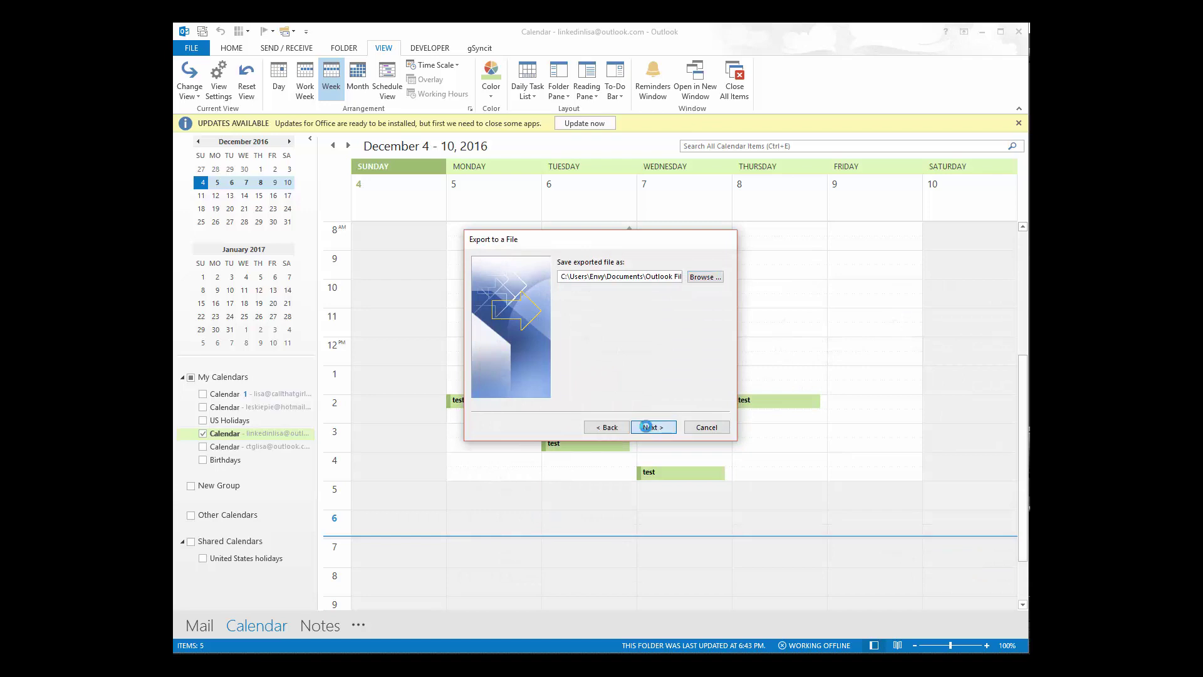
pyautogui.click(650, 427)
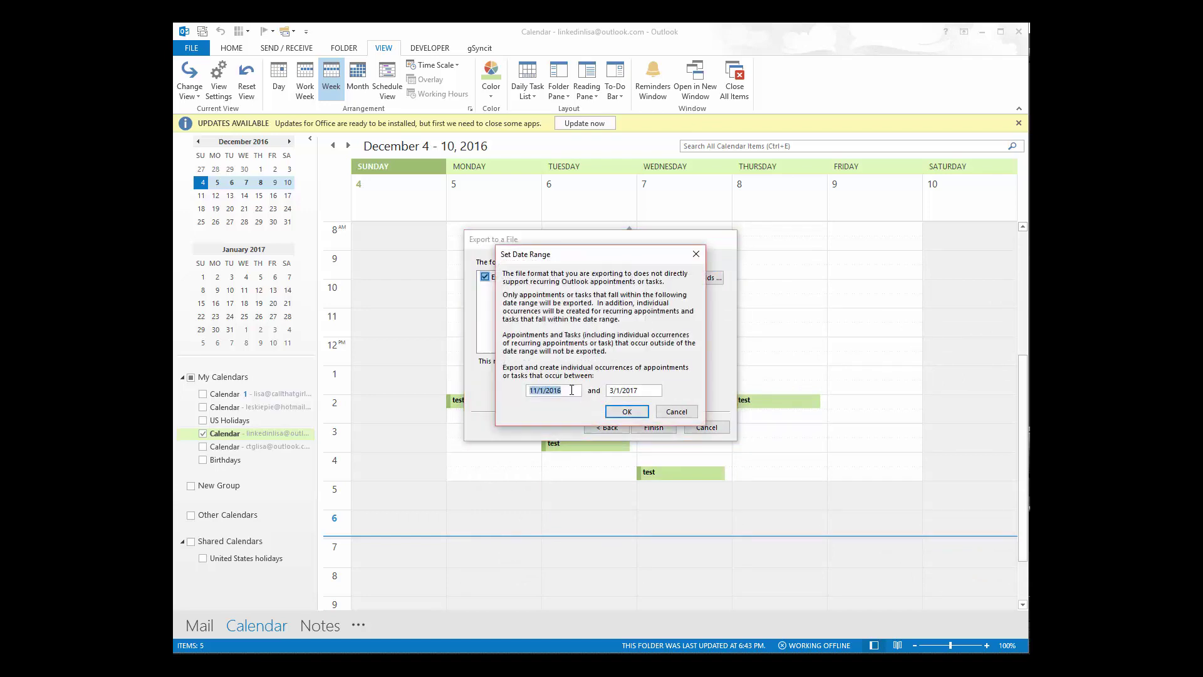
pyautogui.click(622, 413)
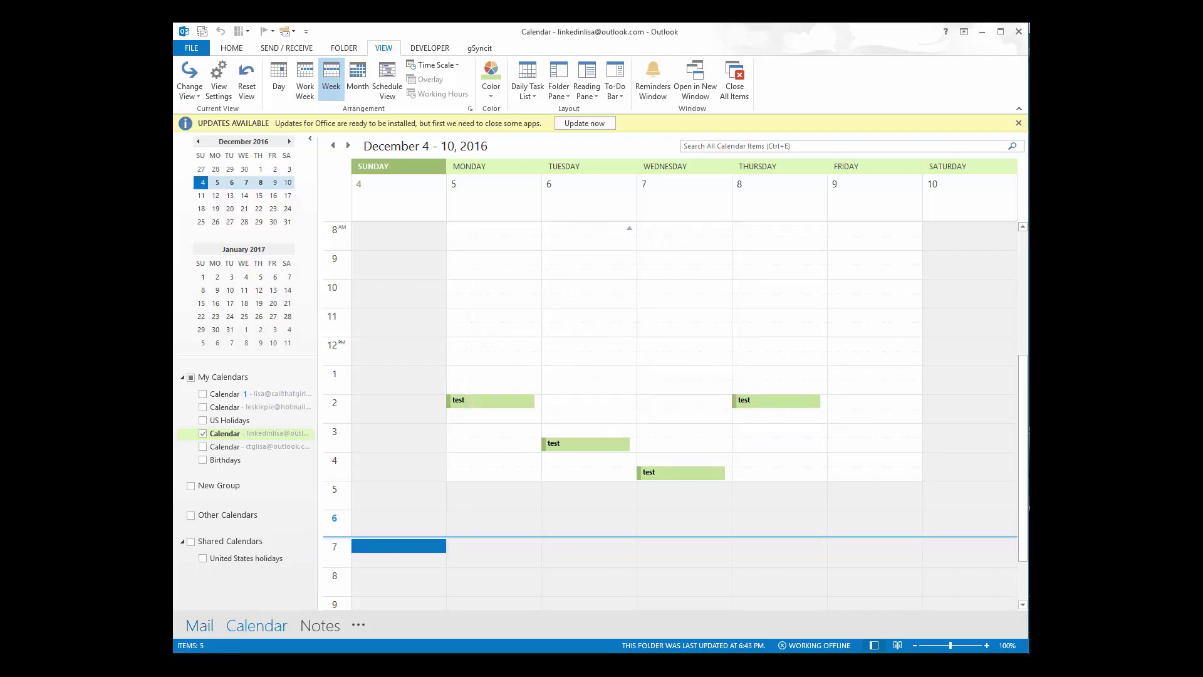
# Step: Open 'linkedin cal backup dec 4' from the Outlook Files folder in Excel
pyautogui.click(376, 650)
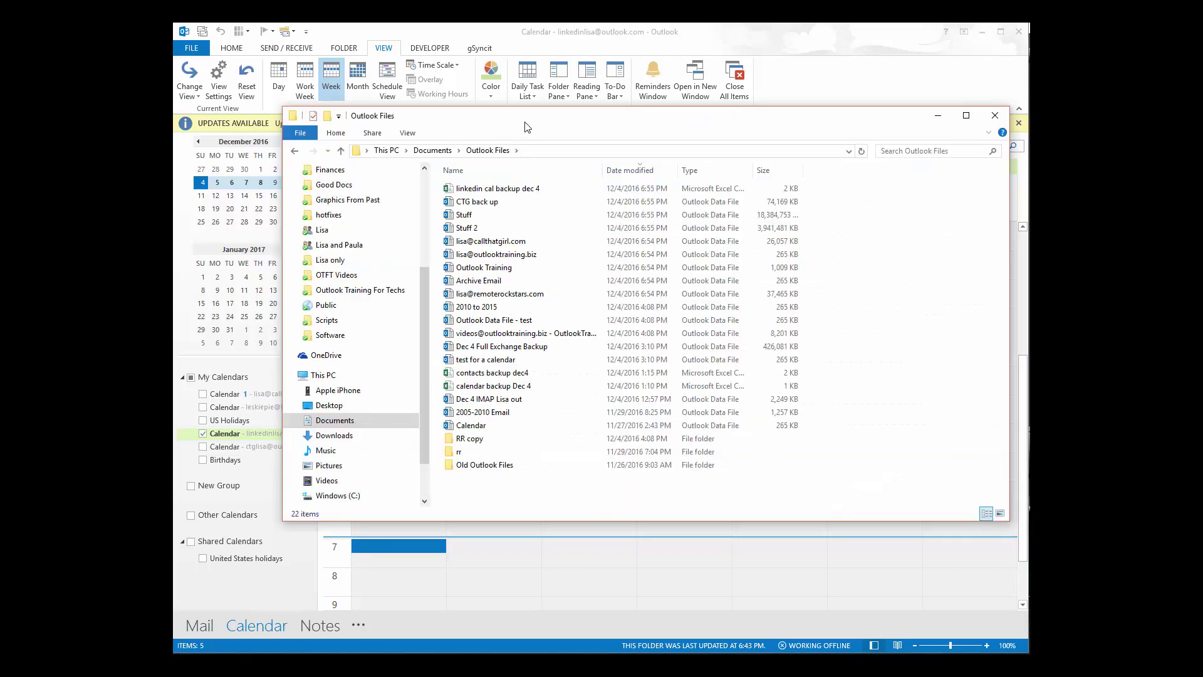
pyautogui.doubleClick(472, 190)
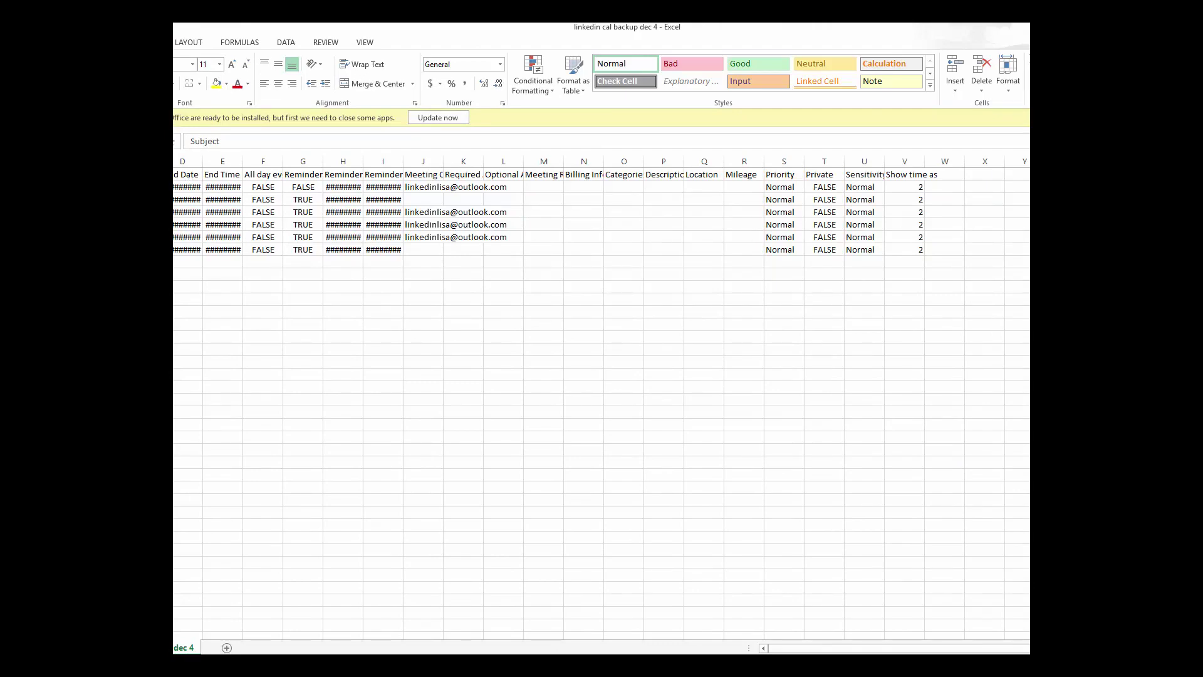
# Step: Resize Excel to review the rows, close the spreadsheet, and minimize File Explorer
pyautogui.doubleClick(792, 28)
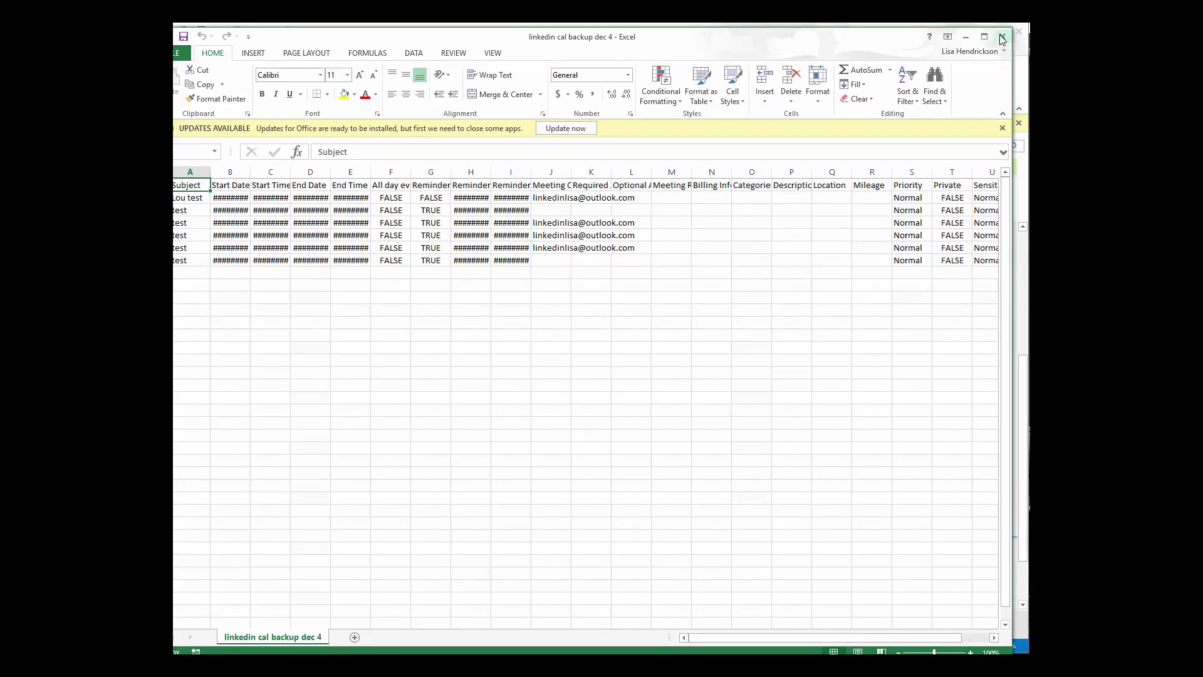
pyautogui.click(1001, 40)
pyautogui.click(916, 115)
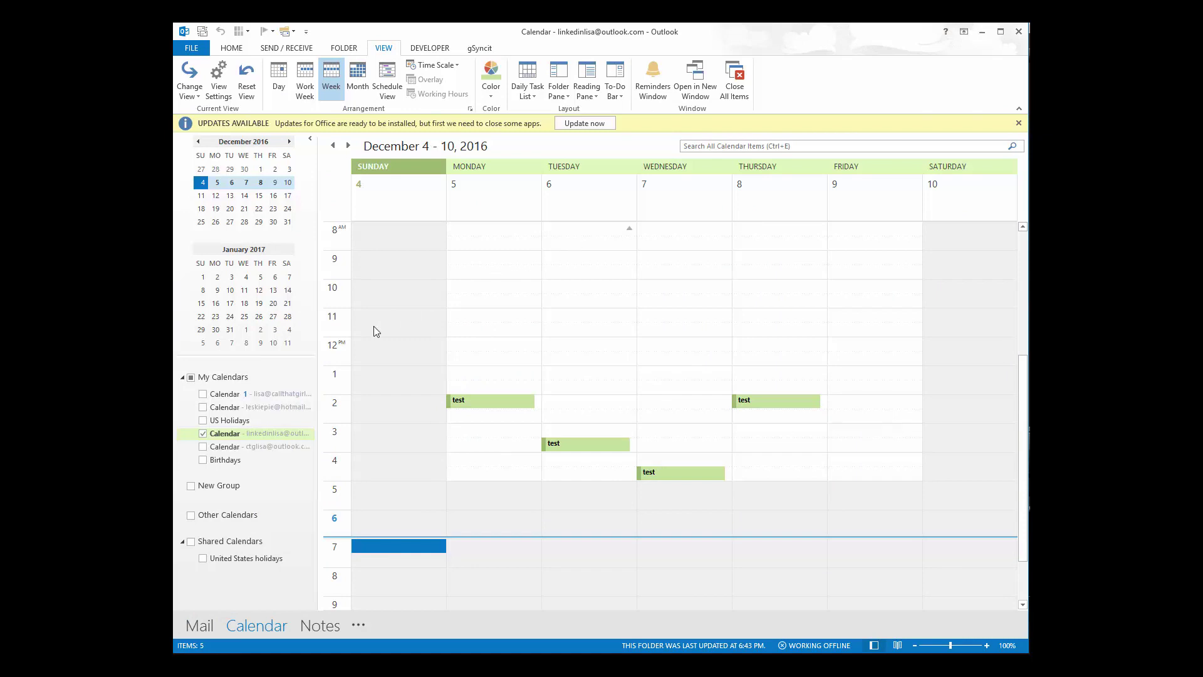
# Step: Create a new calendar named 'test' under Calendar
pyautogui.rightClick(222, 440)
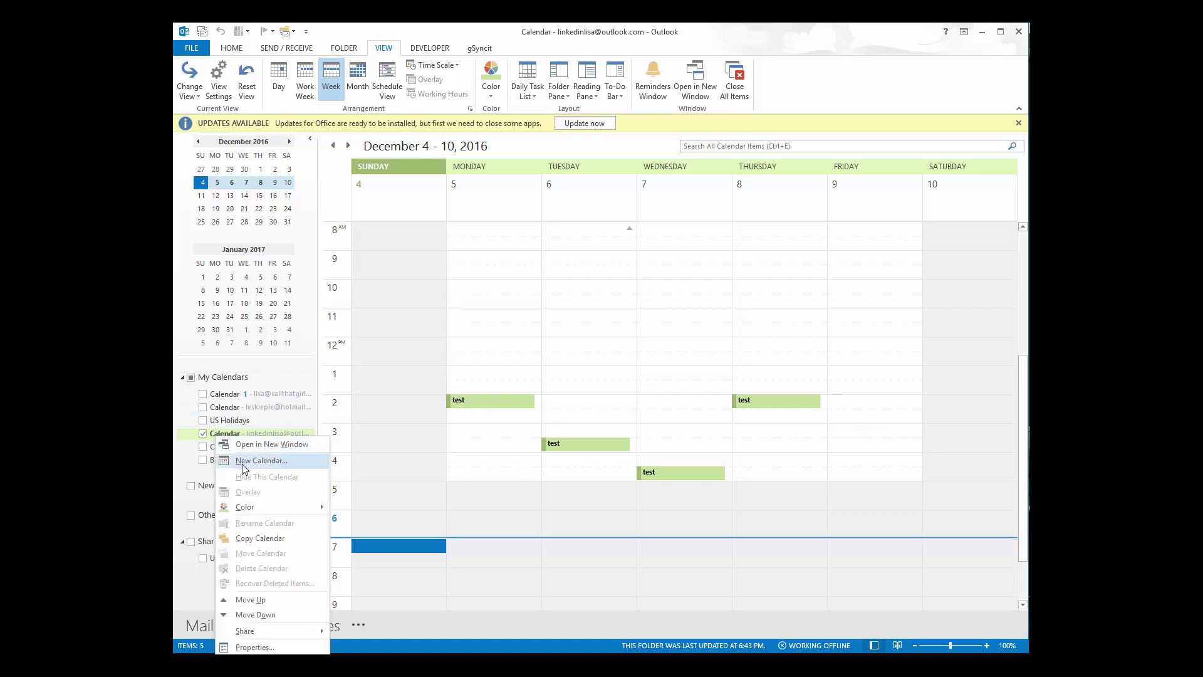
pyautogui.click(224, 461)
pyautogui.write('test')
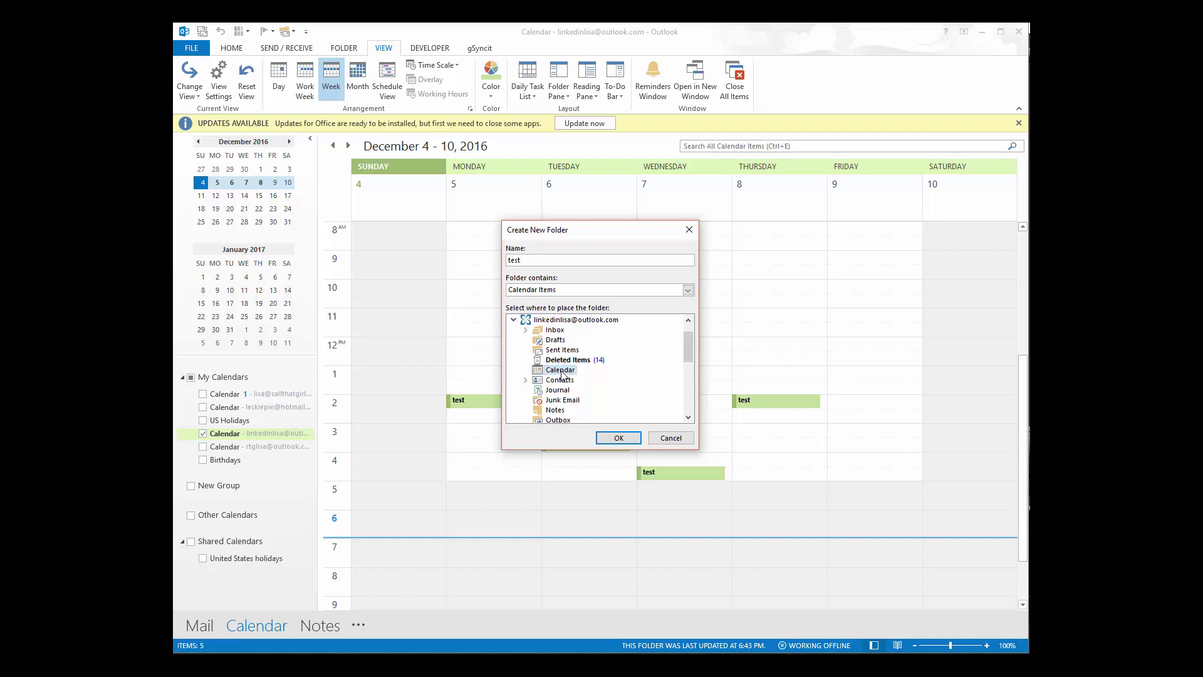
pyautogui.click(618, 436)
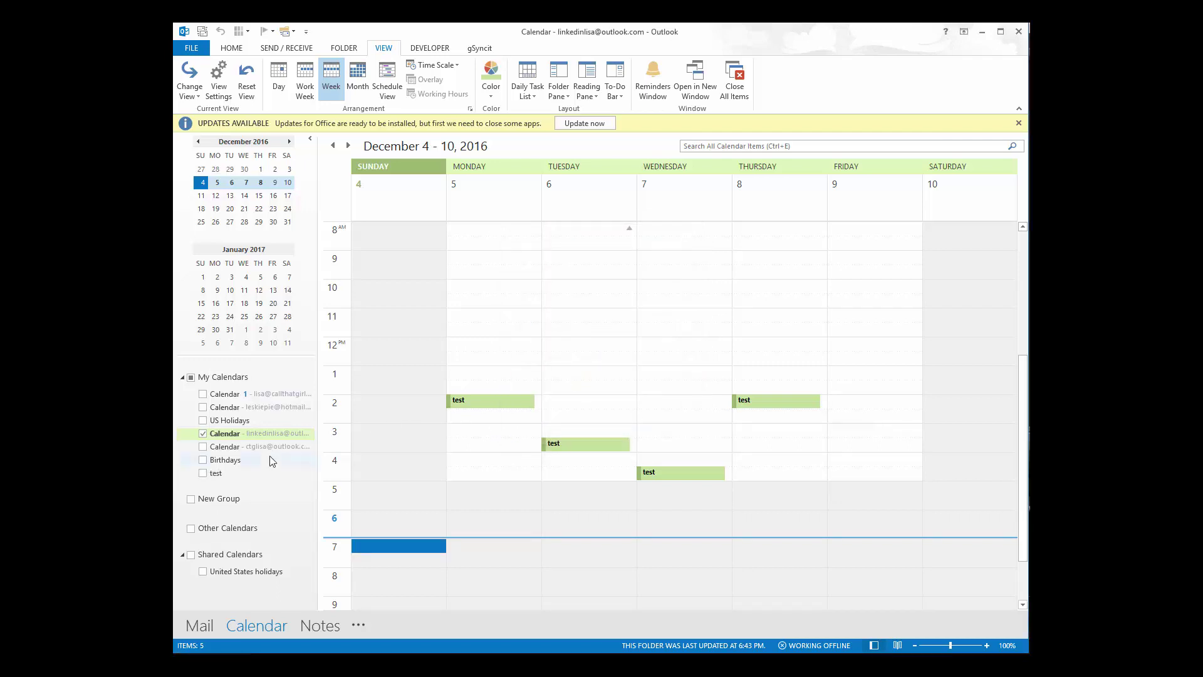
# Step: Show only the test calendar by hiding the main Calendar, then open the Account Information page
pyautogui.click(218, 475)
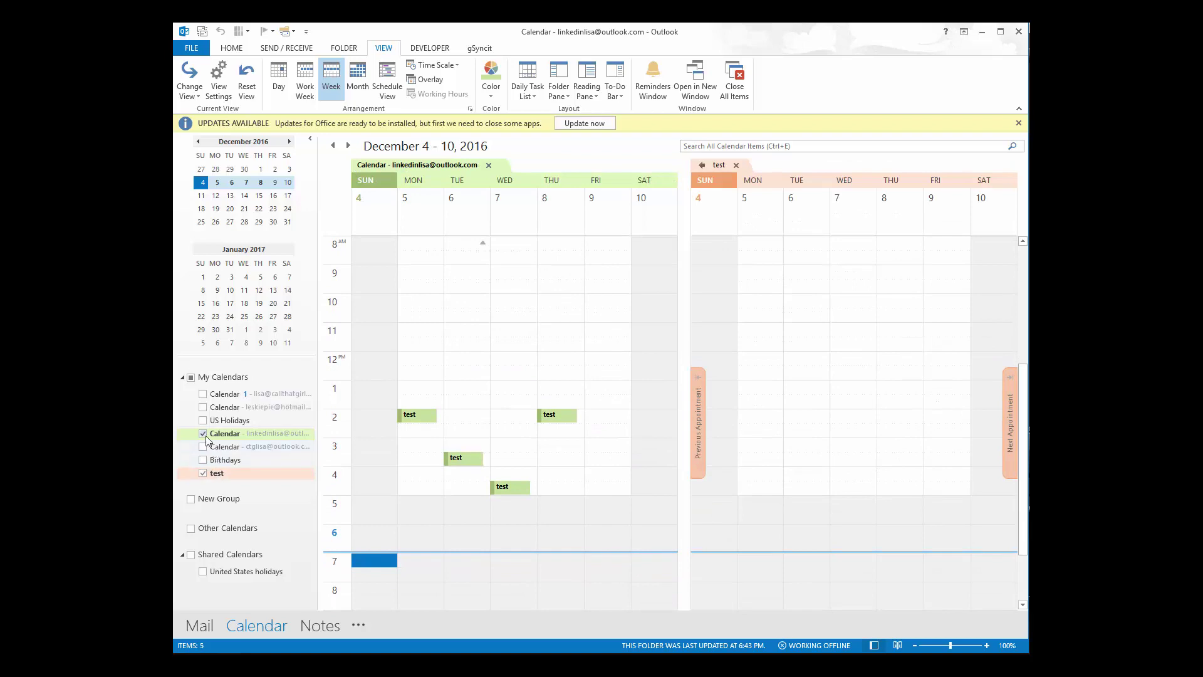
pyautogui.click(202, 434)
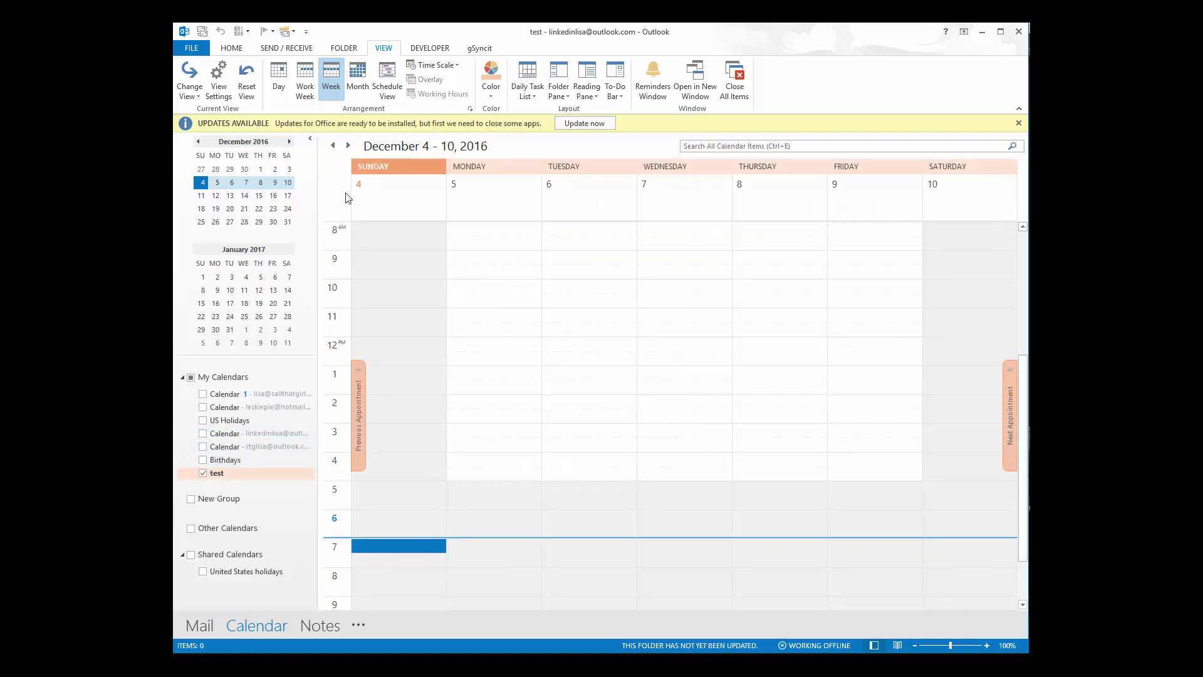
pyautogui.click(192, 48)
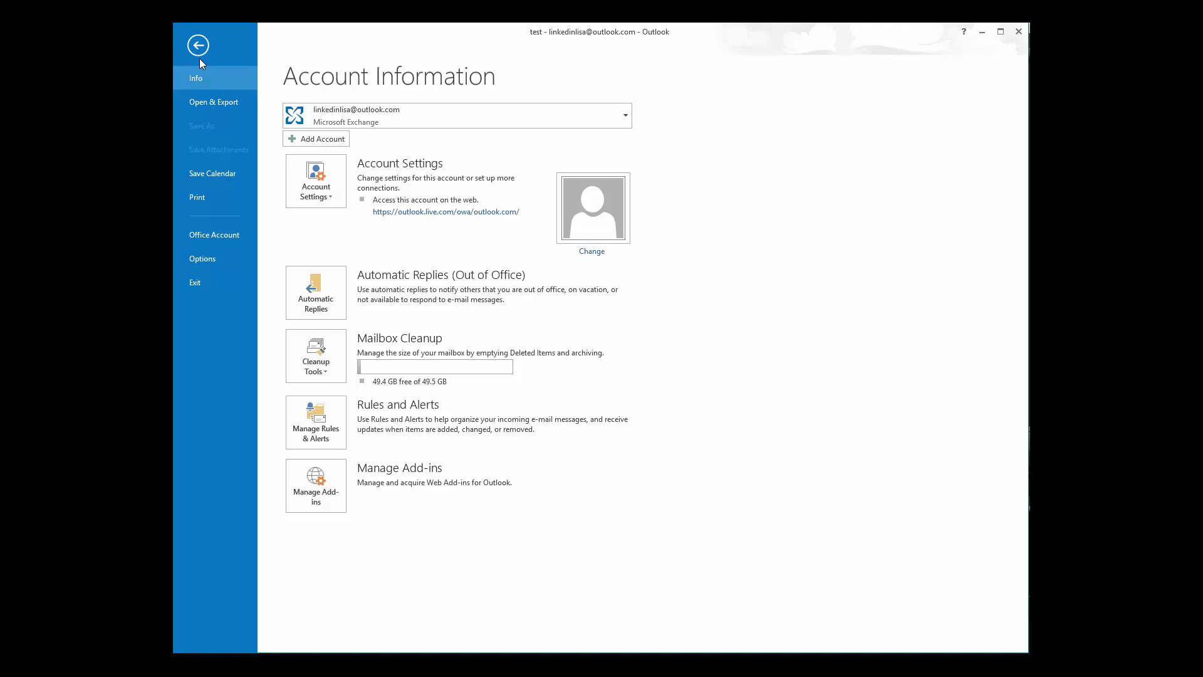
# Step: Import the 'linkedin cal backup dec 4' CSV into the test calendar, skipping duplicate items
pyautogui.click(201, 100)
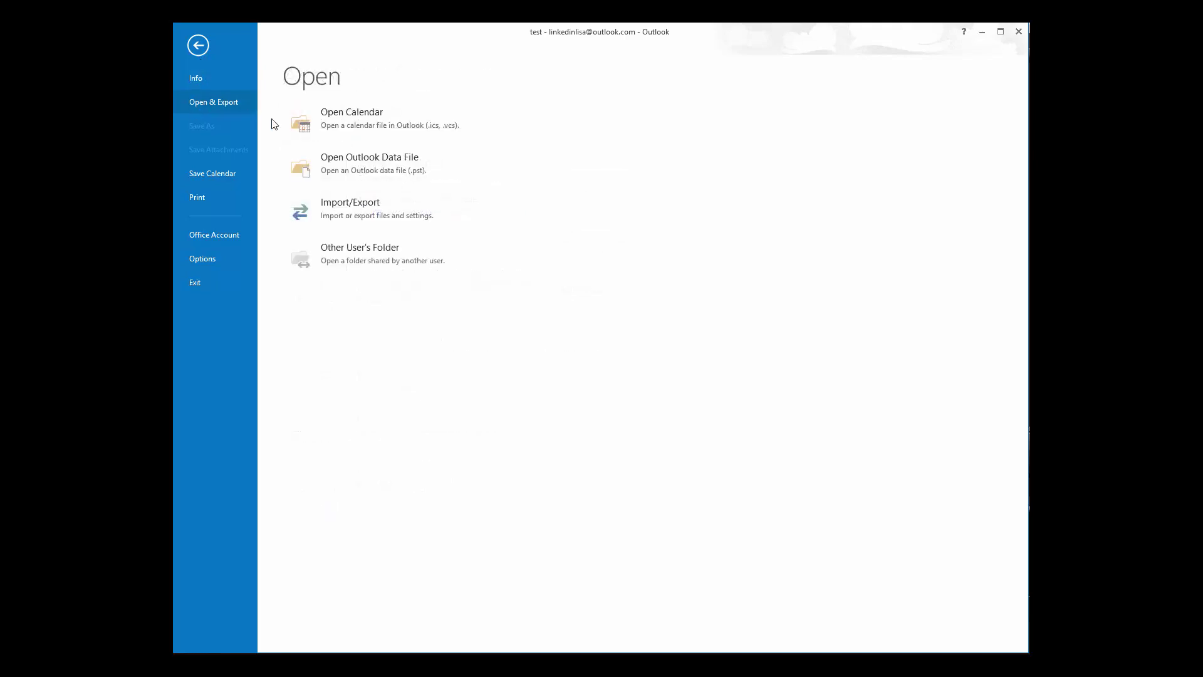
pyautogui.click(363, 209)
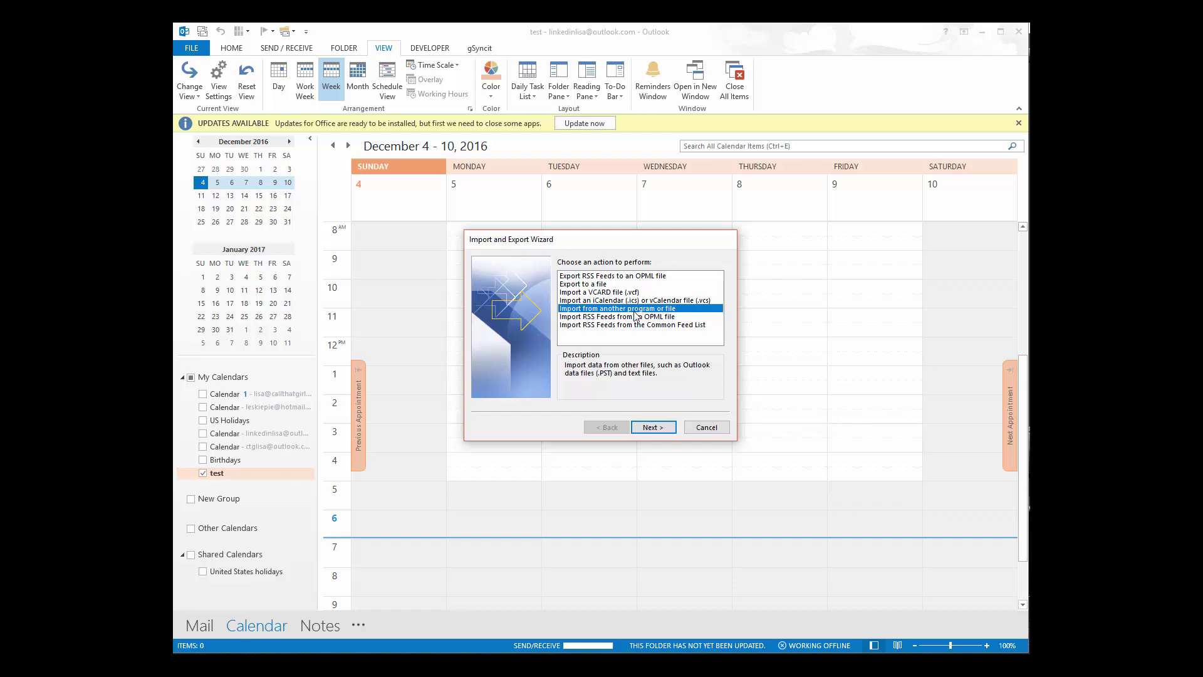
pyautogui.click(648, 429)
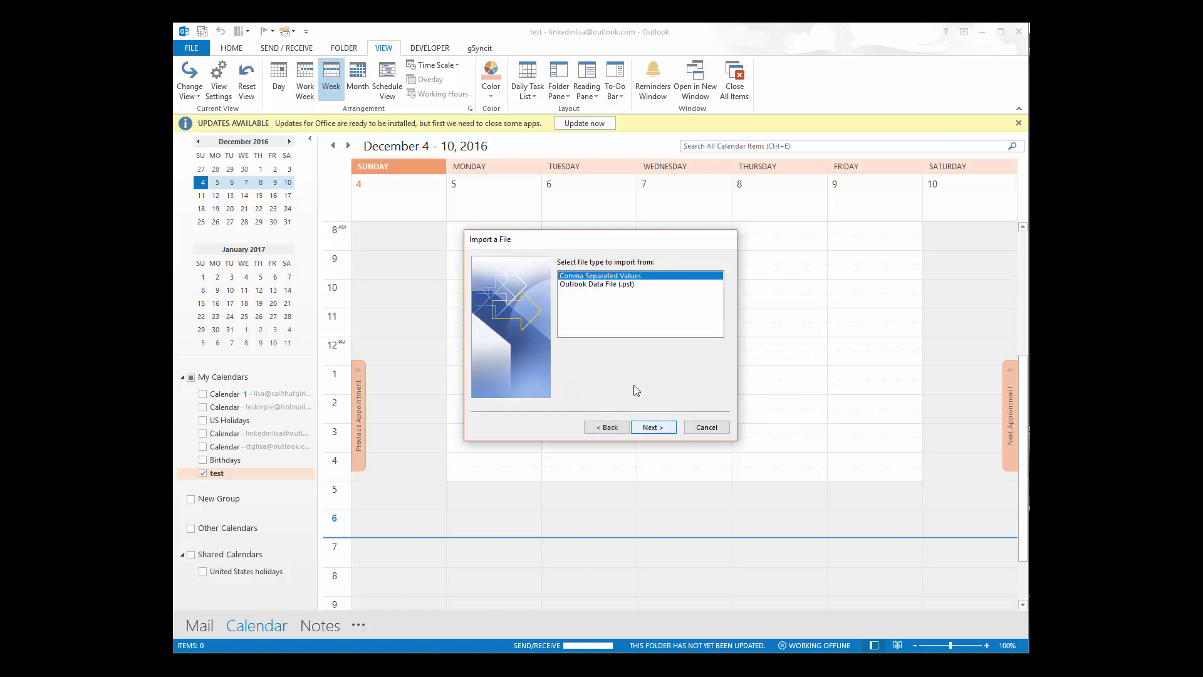
pyautogui.click(652, 430)
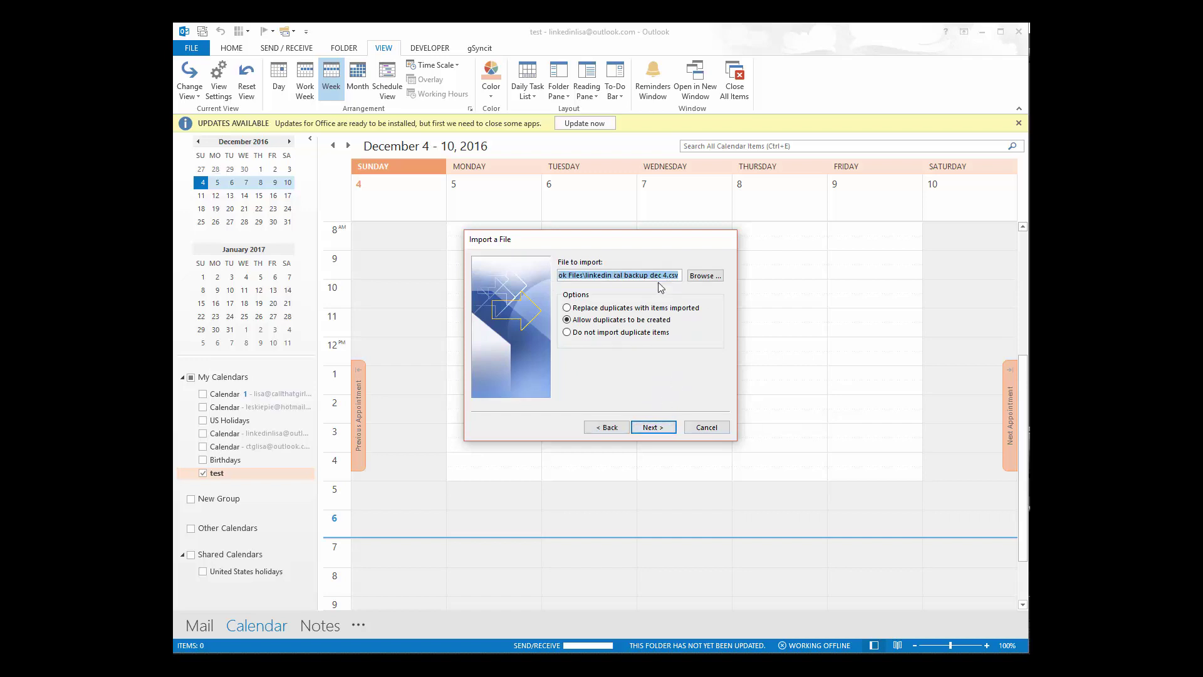
pyautogui.click(574, 339)
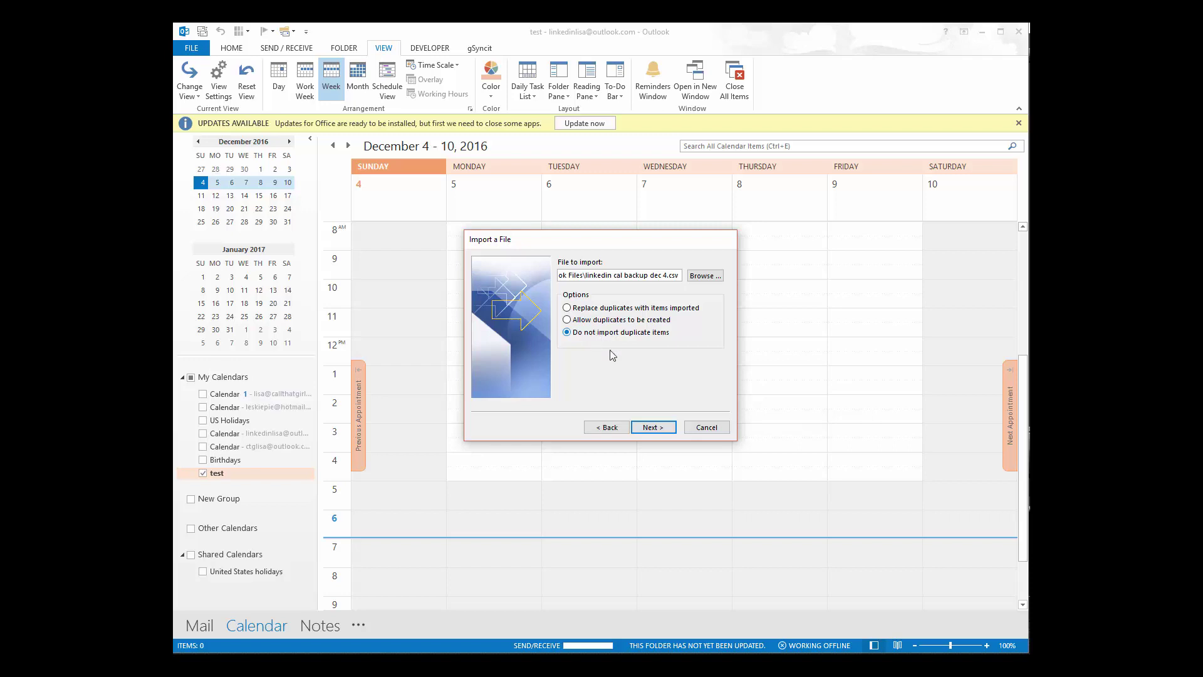
pyautogui.click(651, 428)
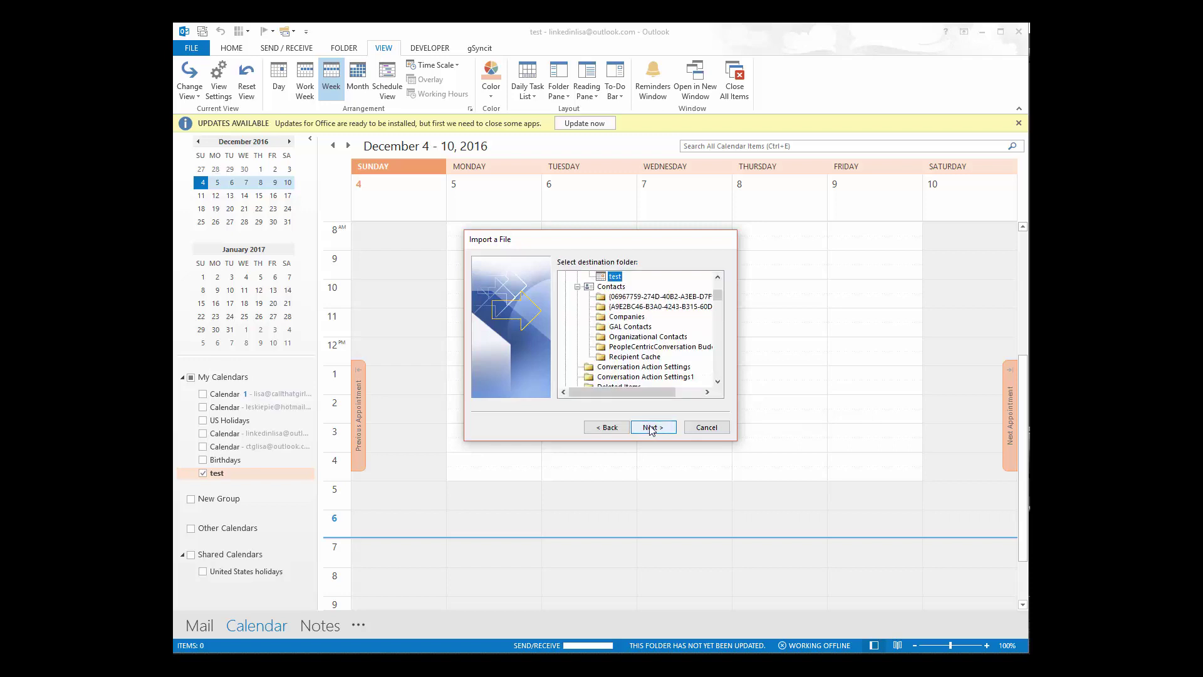
pyautogui.scroll(1, 623, 305)
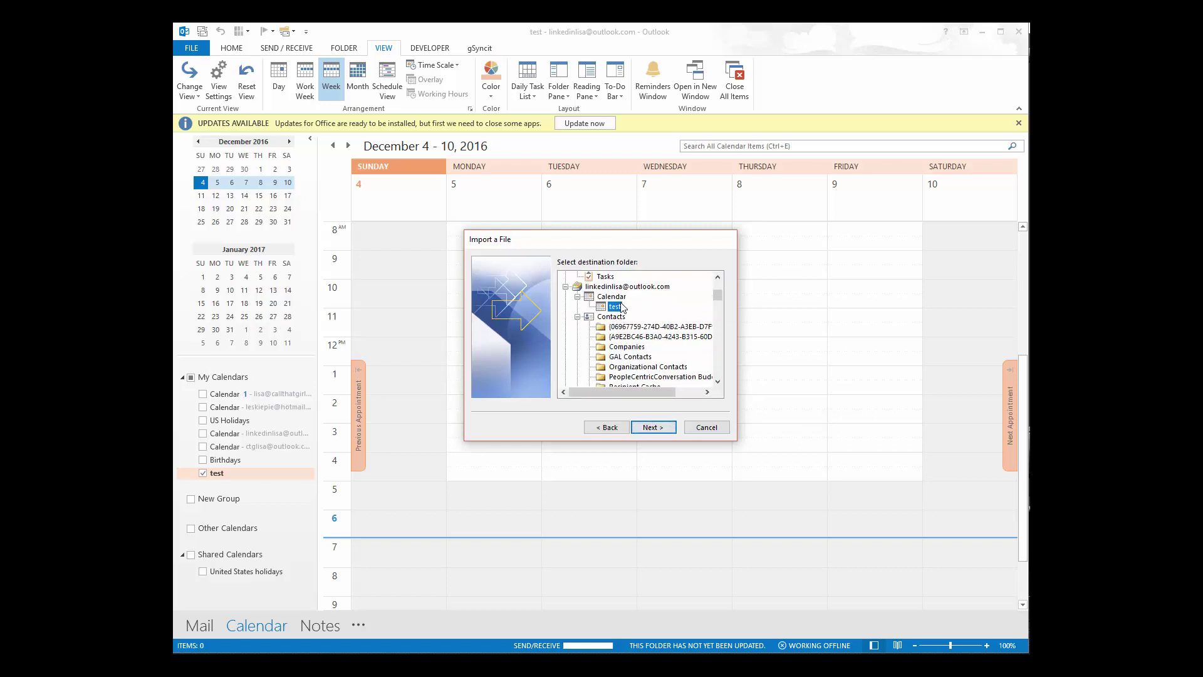
pyautogui.click(650, 431)
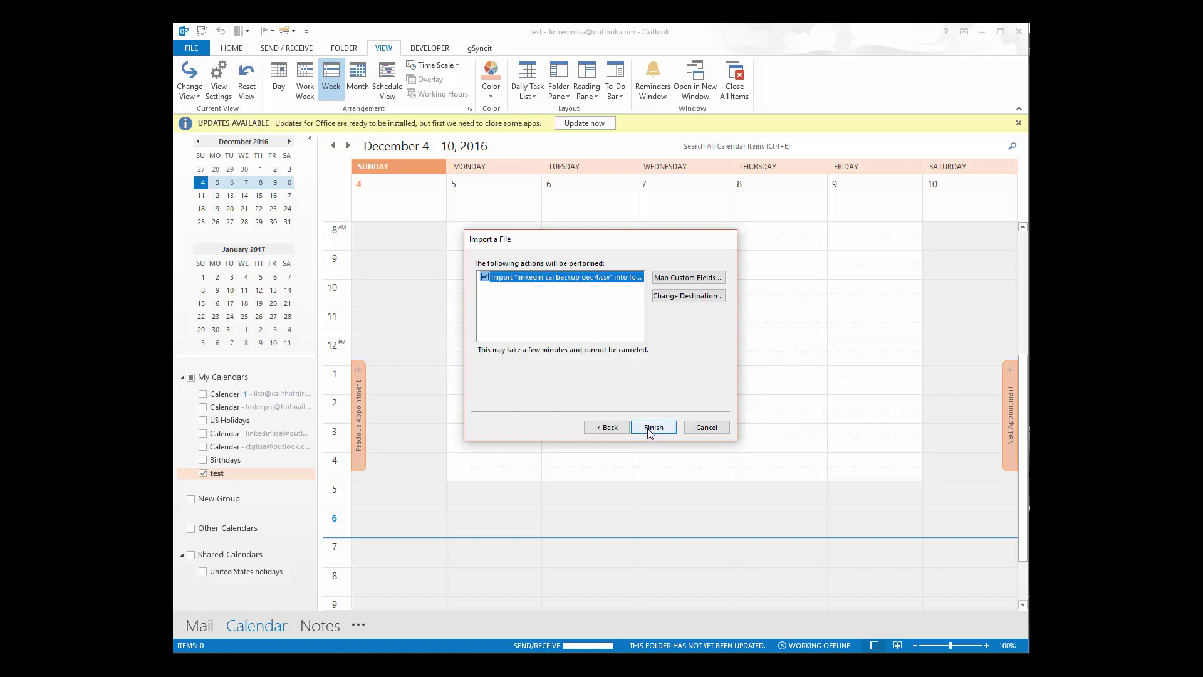
pyautogui.click(650, 429)
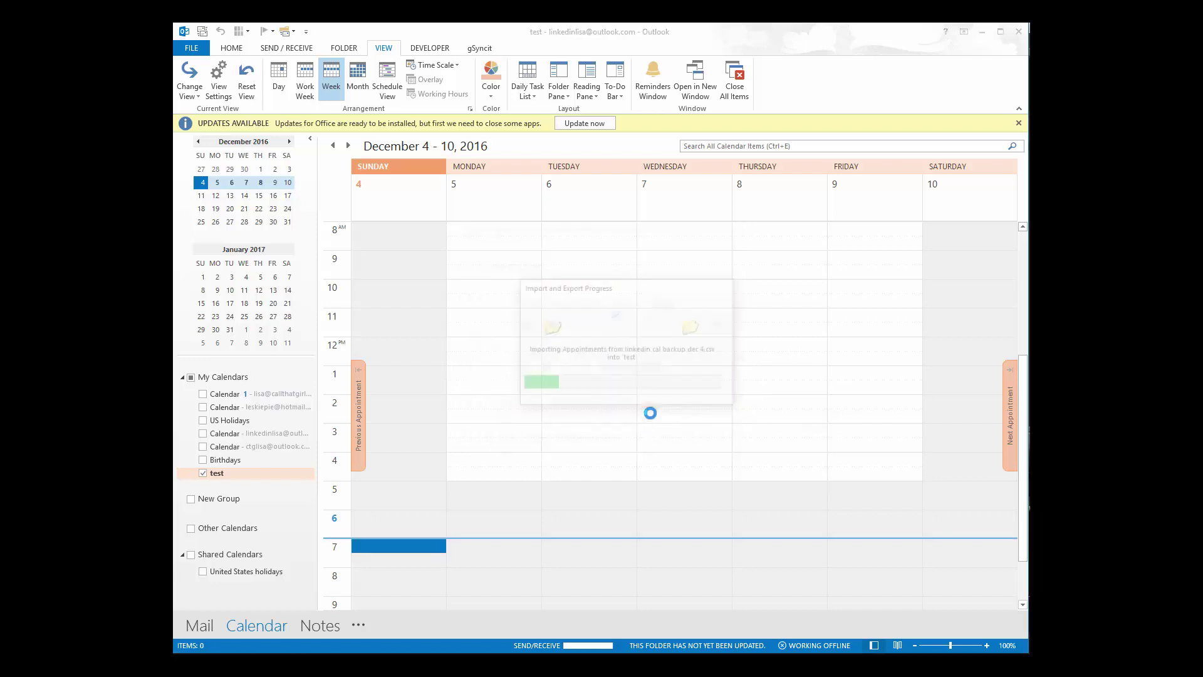
pyautogui.moveTo(471, 408)
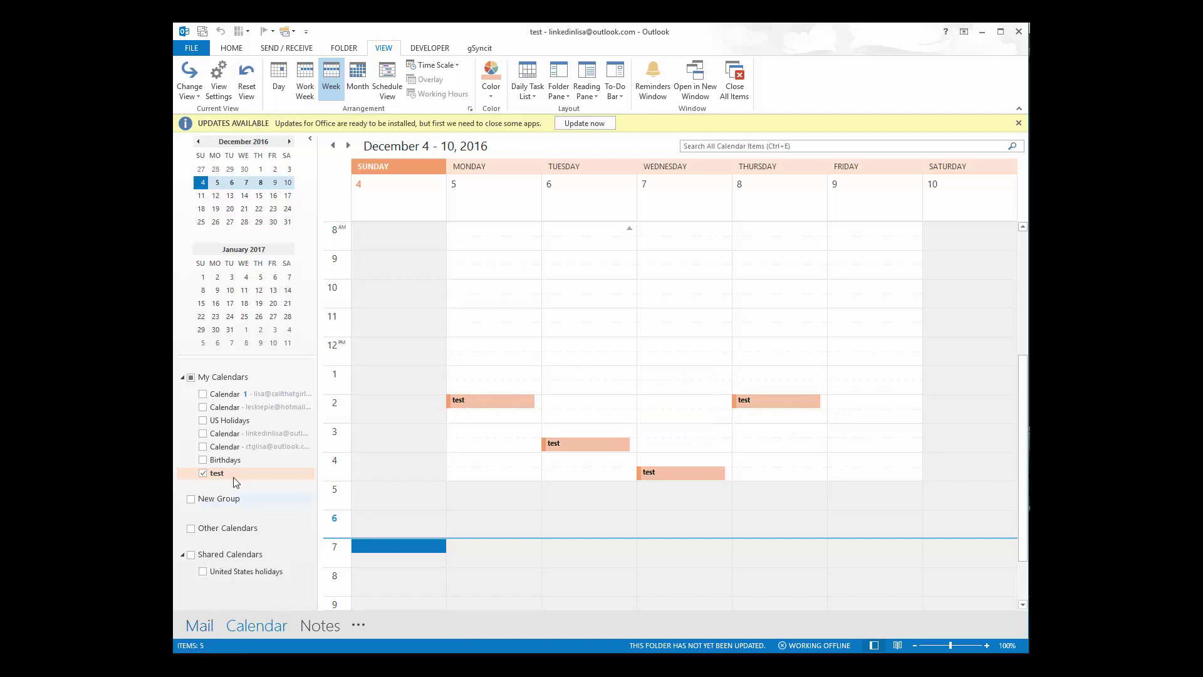
pyautogui.click(203, 433)
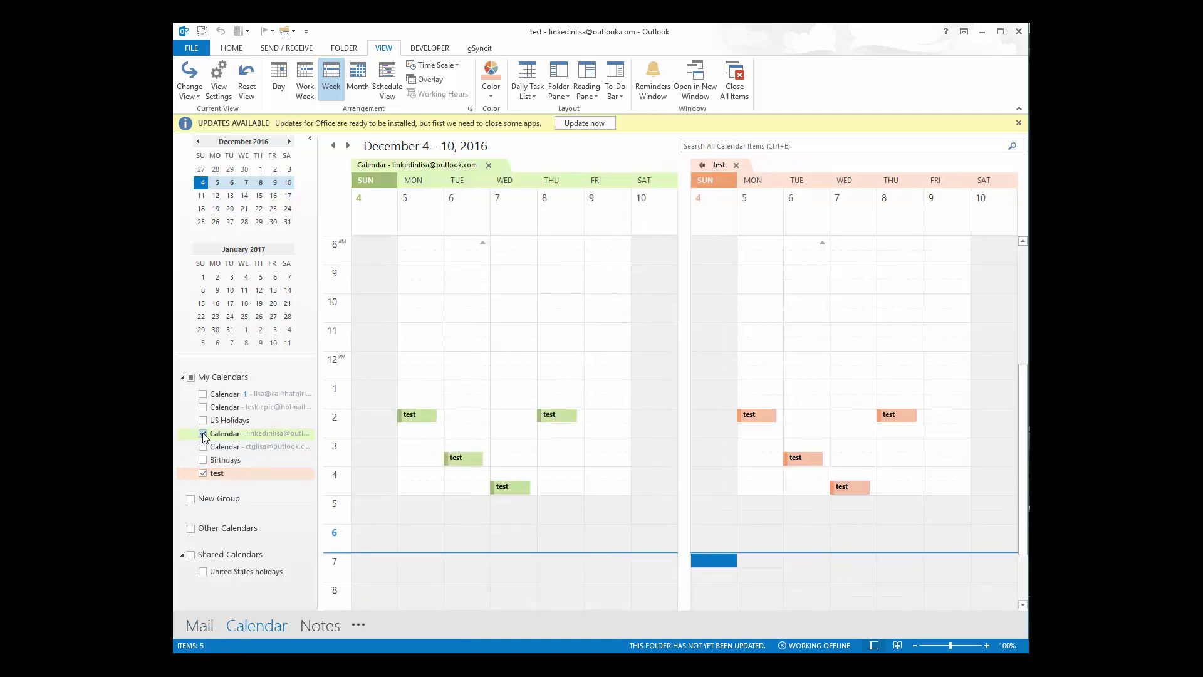
pyautogui.click(202, 473)
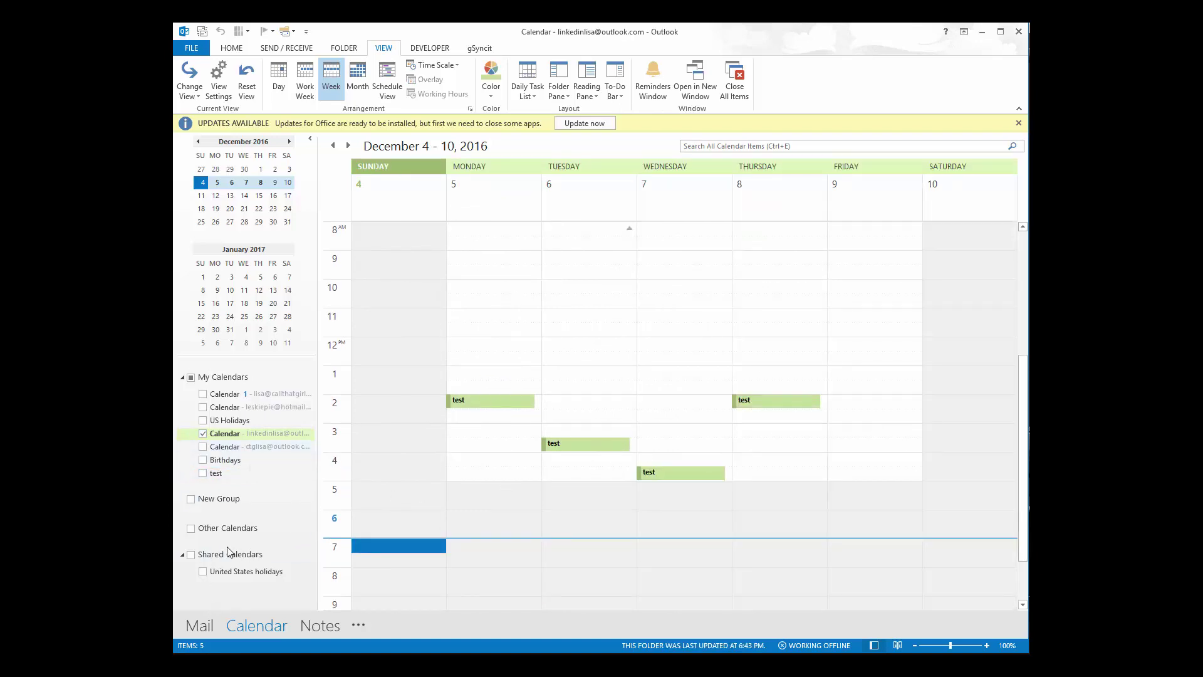
pyautogui.click(203, 473)
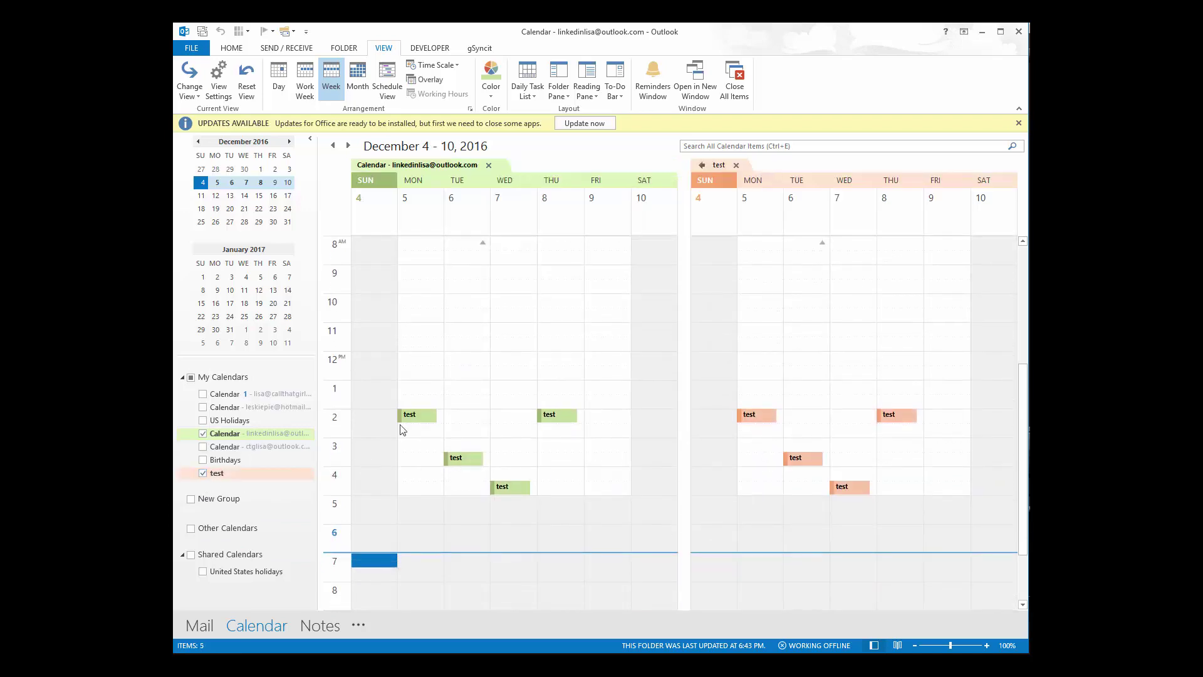
pyautogui.click(202, 434)
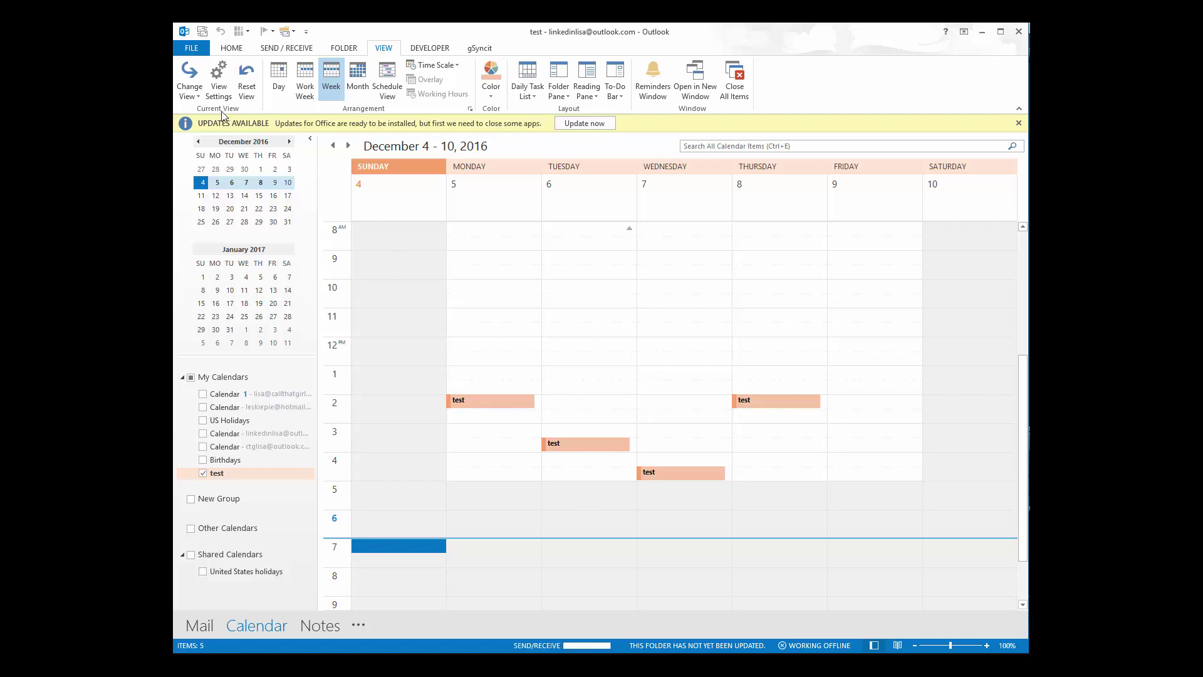
# Step: Show the main calendar in List view, select all six appointments and delete them
pyautogui.click(189, 93)
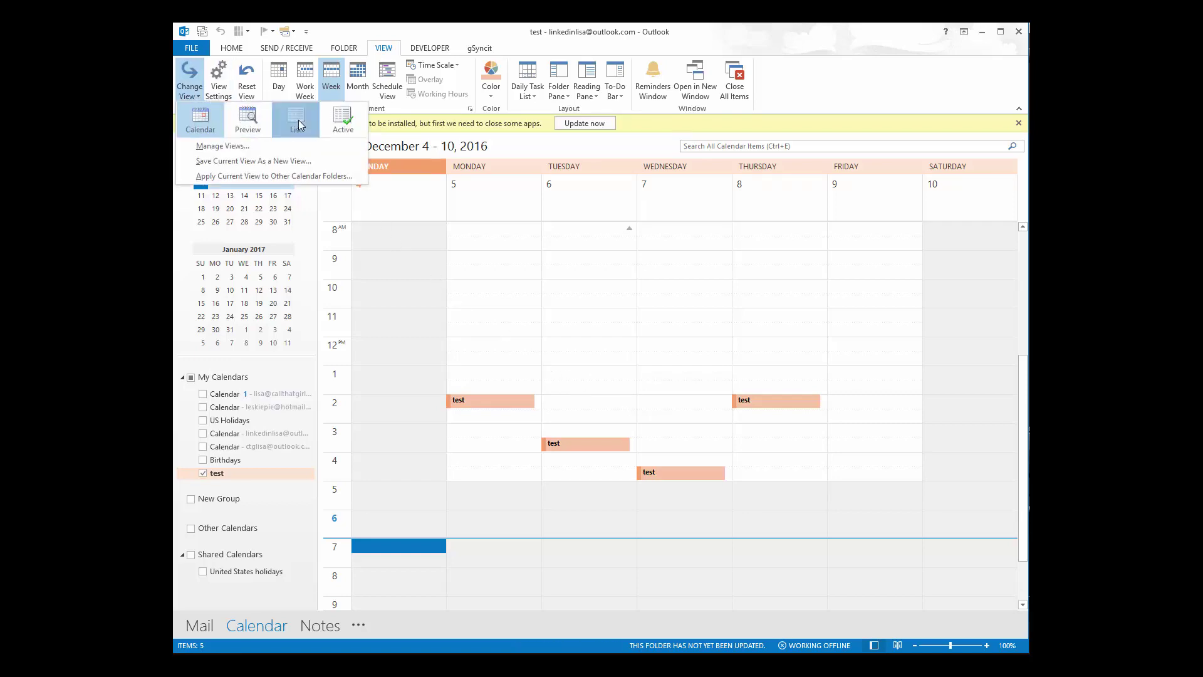
pyautogui.click(295, 119)
pyautogui.click(396, 186)
pyautogui.click(396, 186)
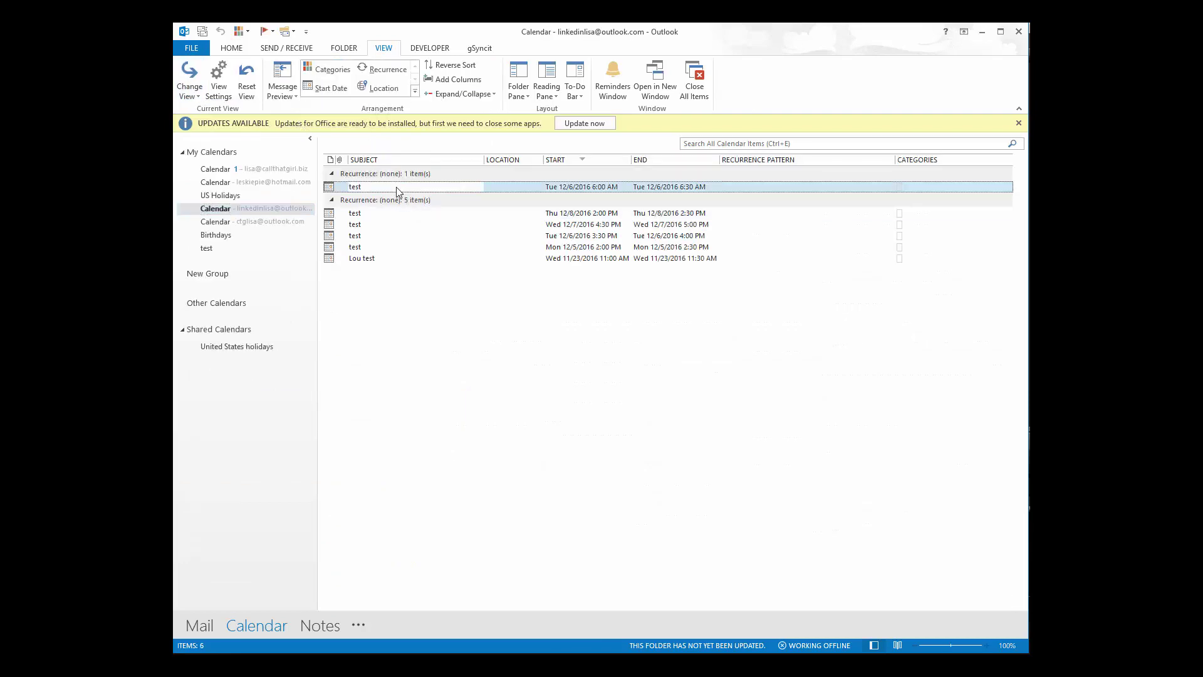
pyautogui.hotkey('ctrl', 'a')
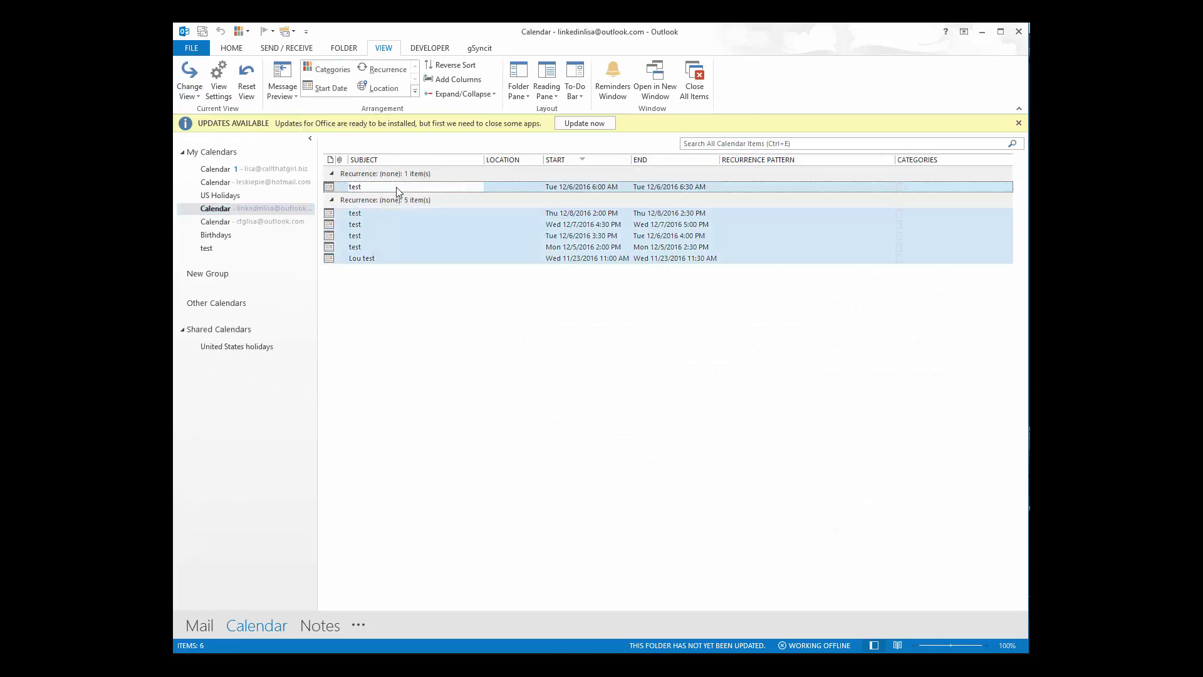
pyautogui.press('Delete')
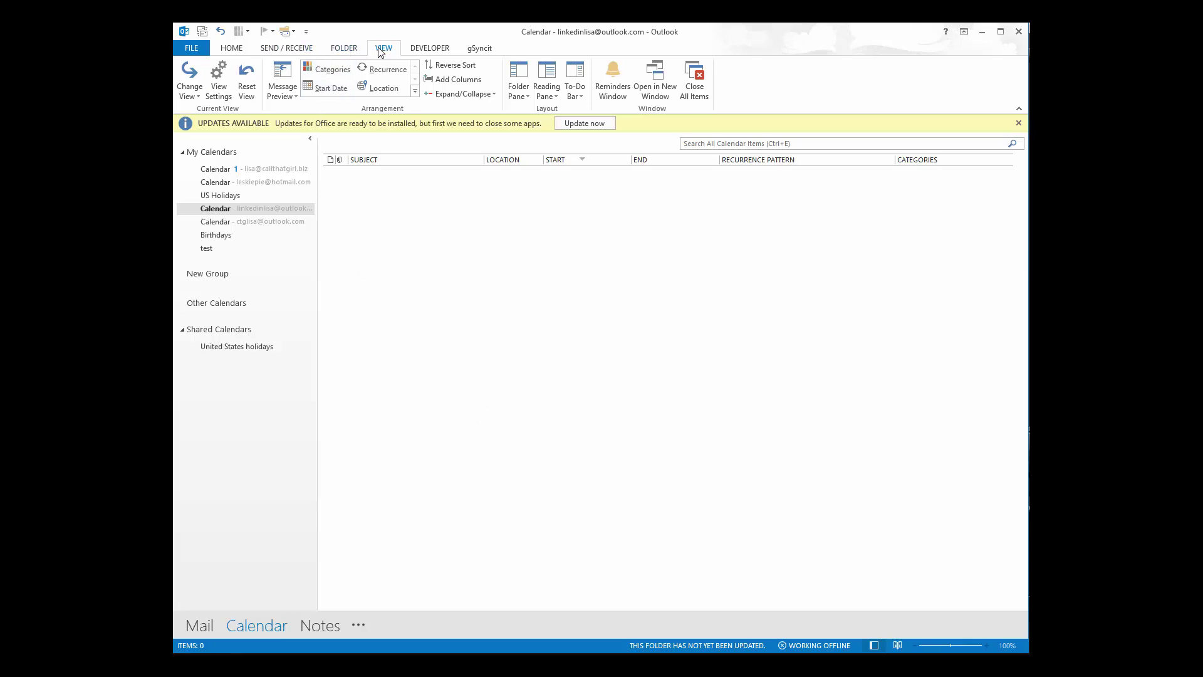
# Step: Open the test calendar in List view to show its six appointments, toggling their group
pyautogui.click(189, 85)
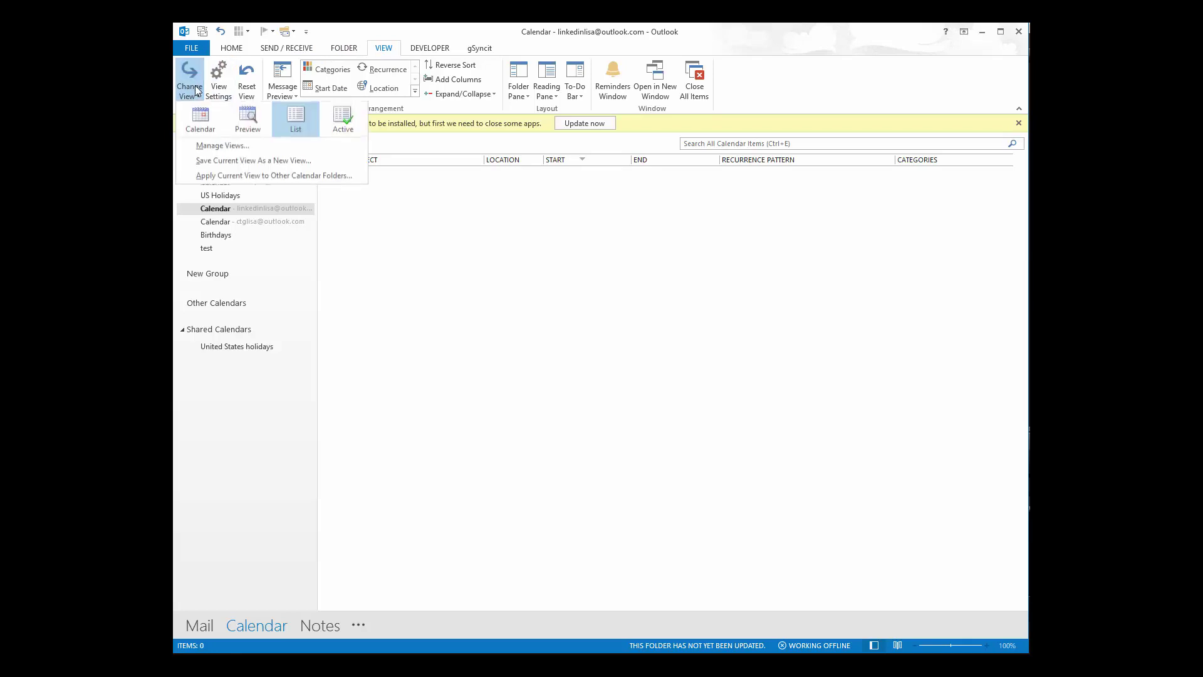
pyautogui.click(292, 120)
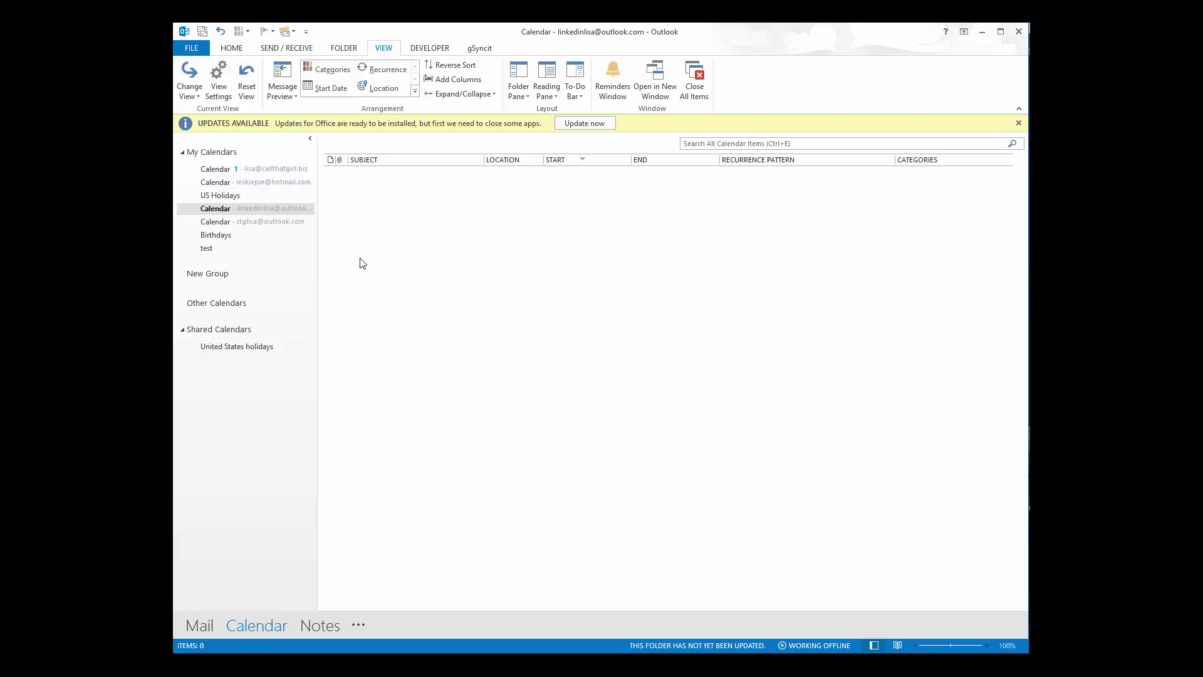
pyautogui.click(216, 248)
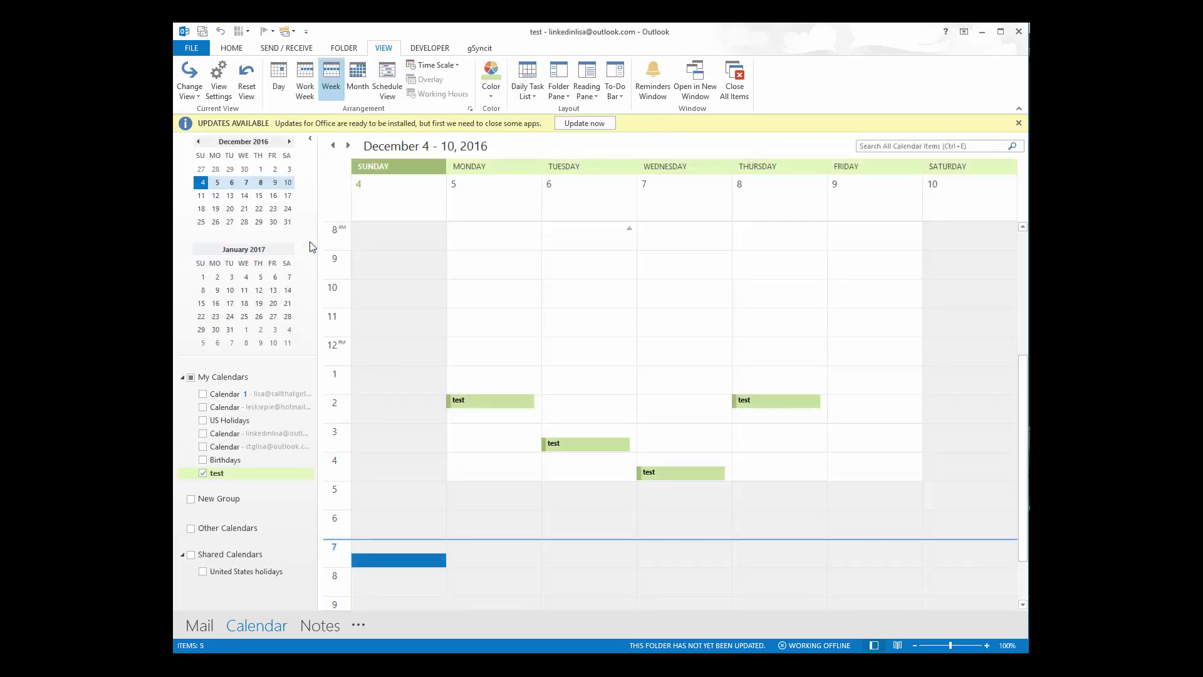
pyautogui.click(189, 82)
pyautogui.click(296, 121)
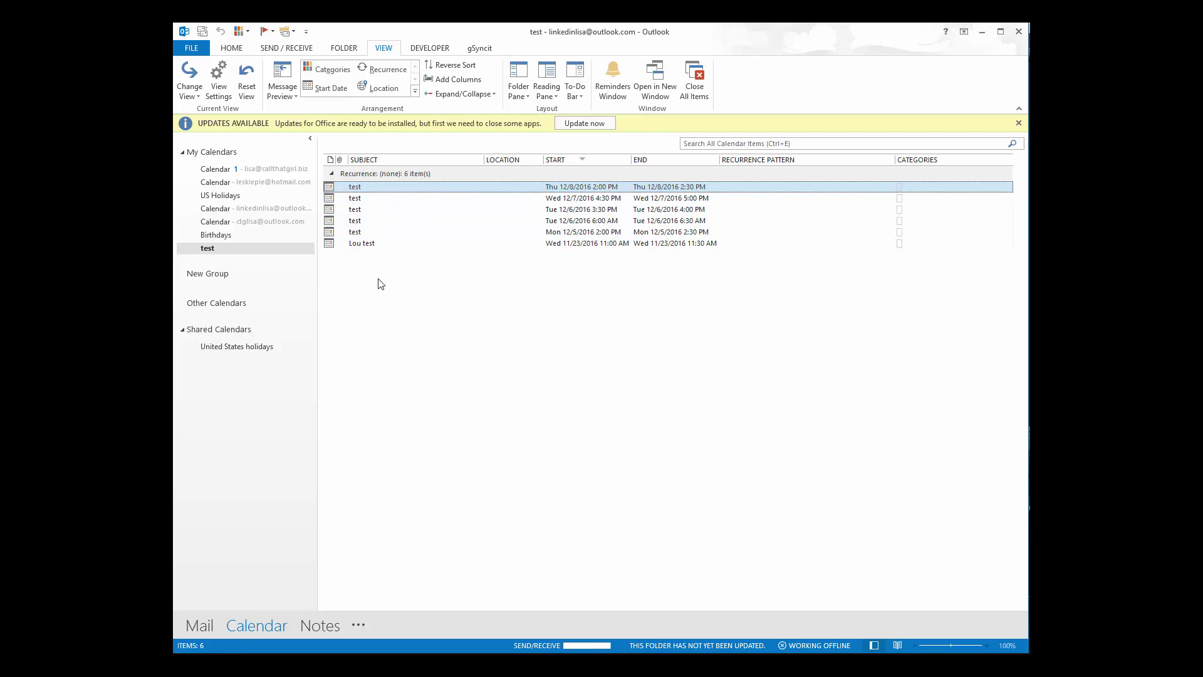
pyautogui.click(332, 175)
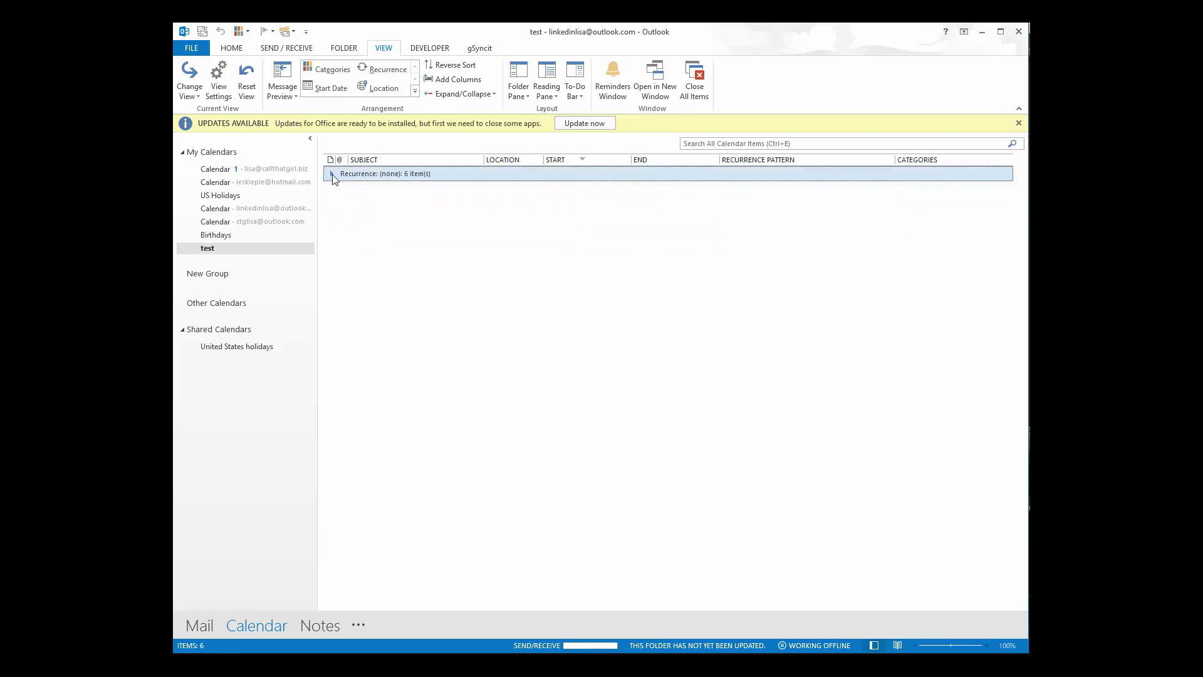
pyautogui.click(333, 174)
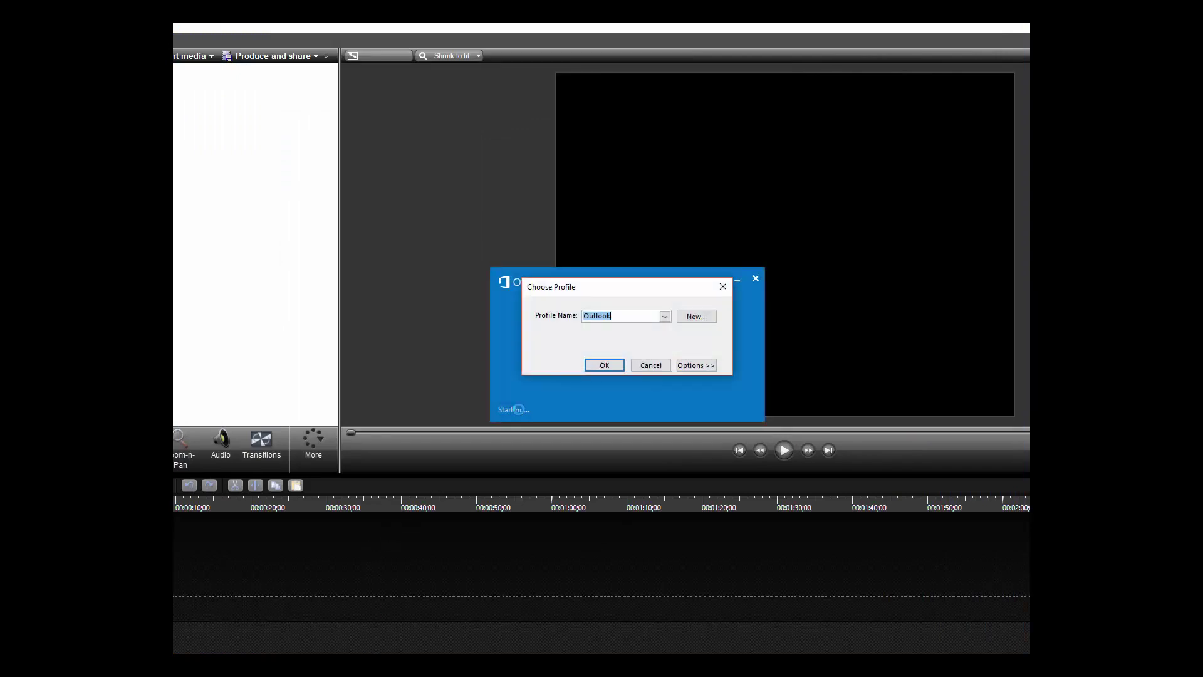
# Step: Pick the Gmail account's profile in Choose Profile and start Outlook with it
pyautogui.click(665, 316)
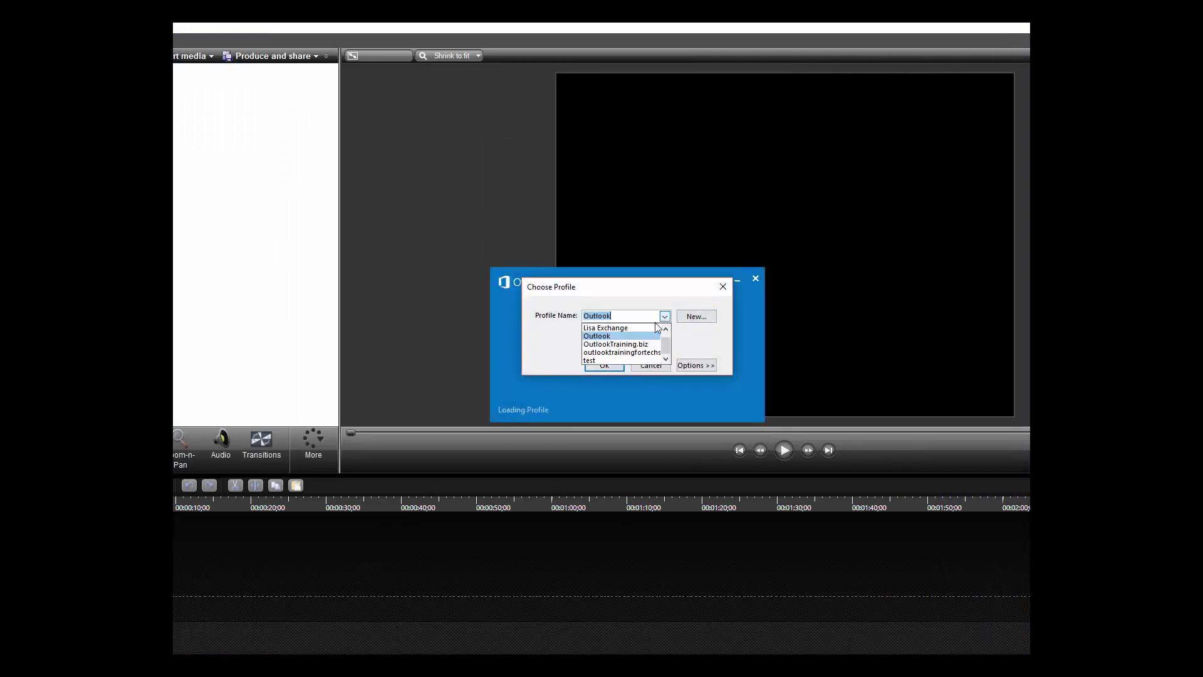
pyautogui.click(633, 352)
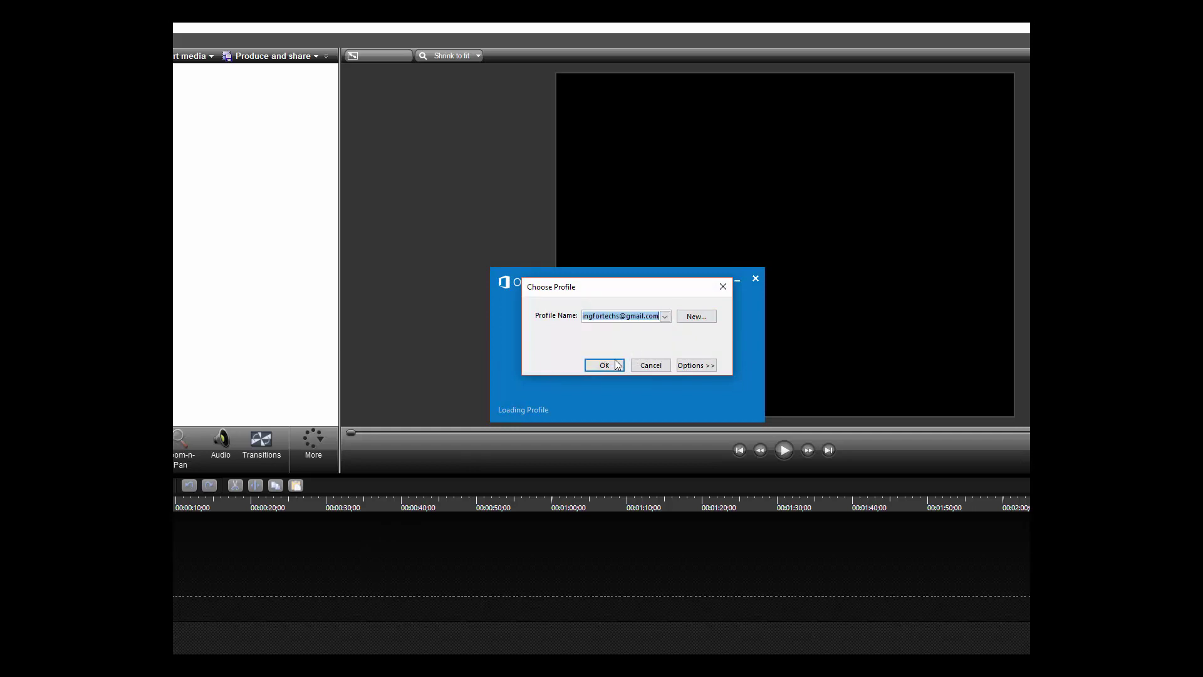
pyautogui.click(605, 364)
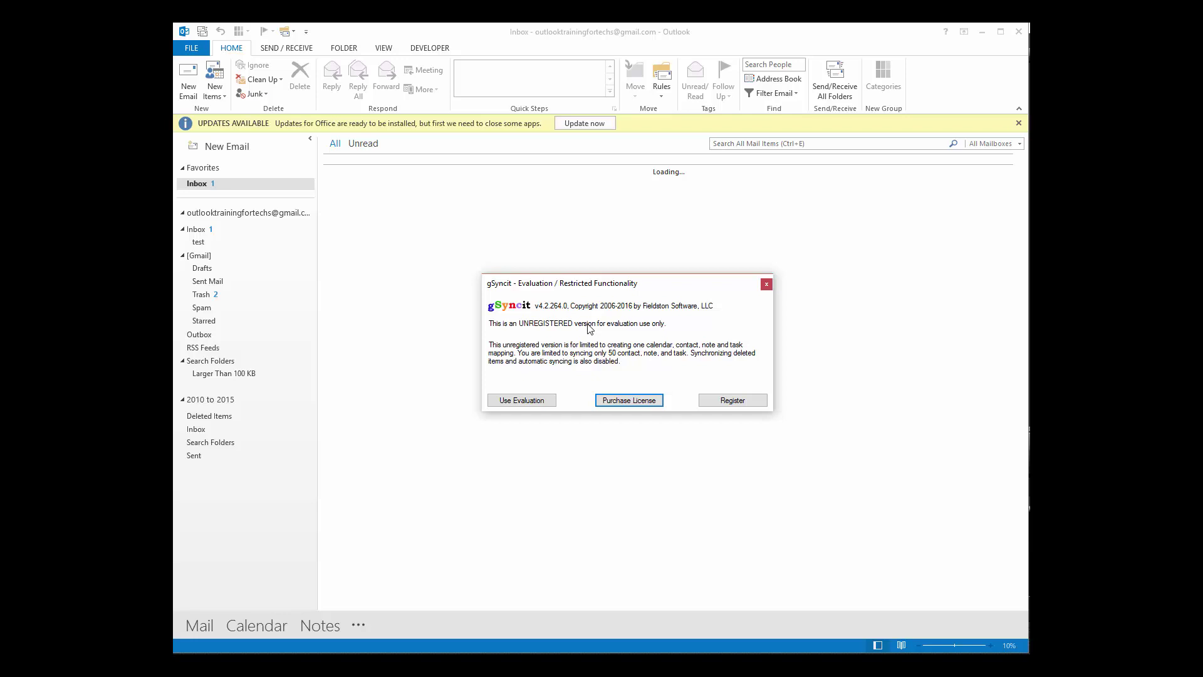
# Step: Continue with the gSyncit evaluation version, then open the first contact for editing
pyautogui.click(535, 401)
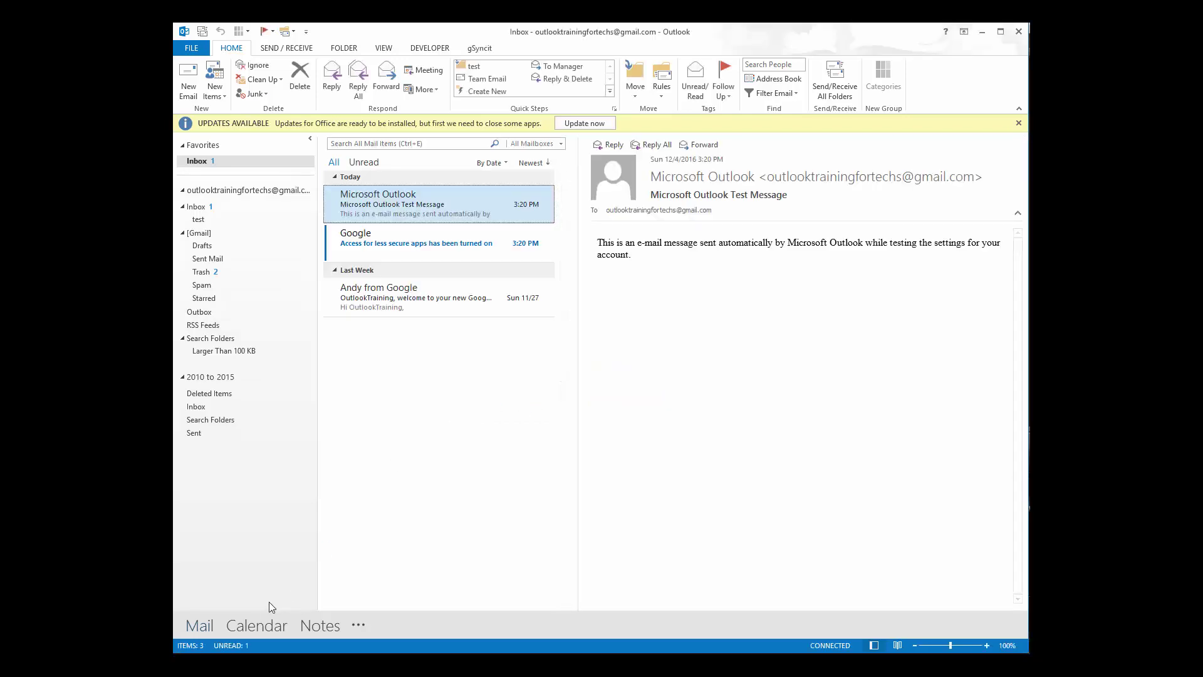
pyautogui.click(253, 625)
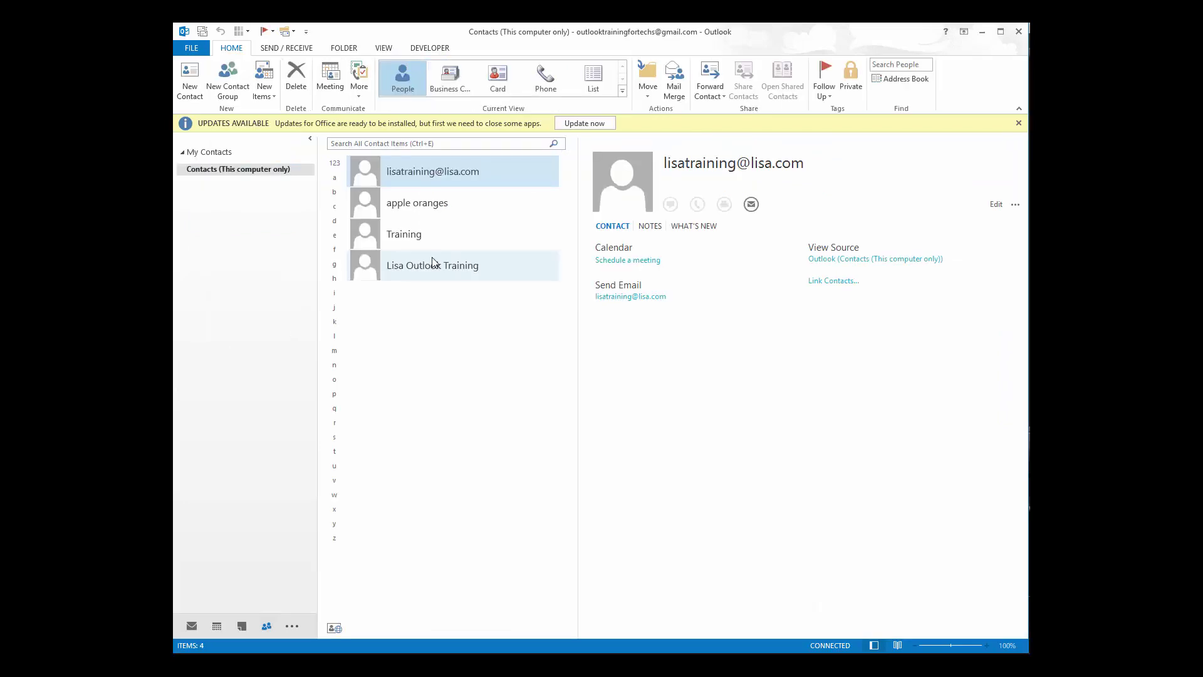
pyautogui.doubleClick(408, 171)
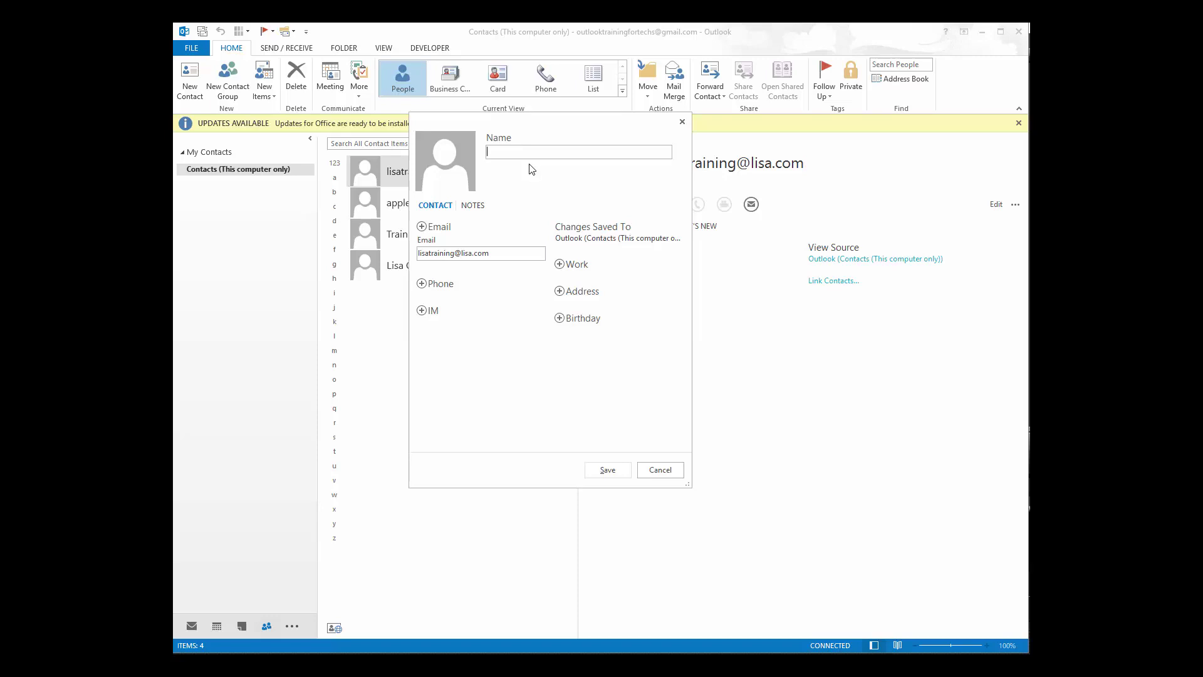
pyautogui.click(473, 206)
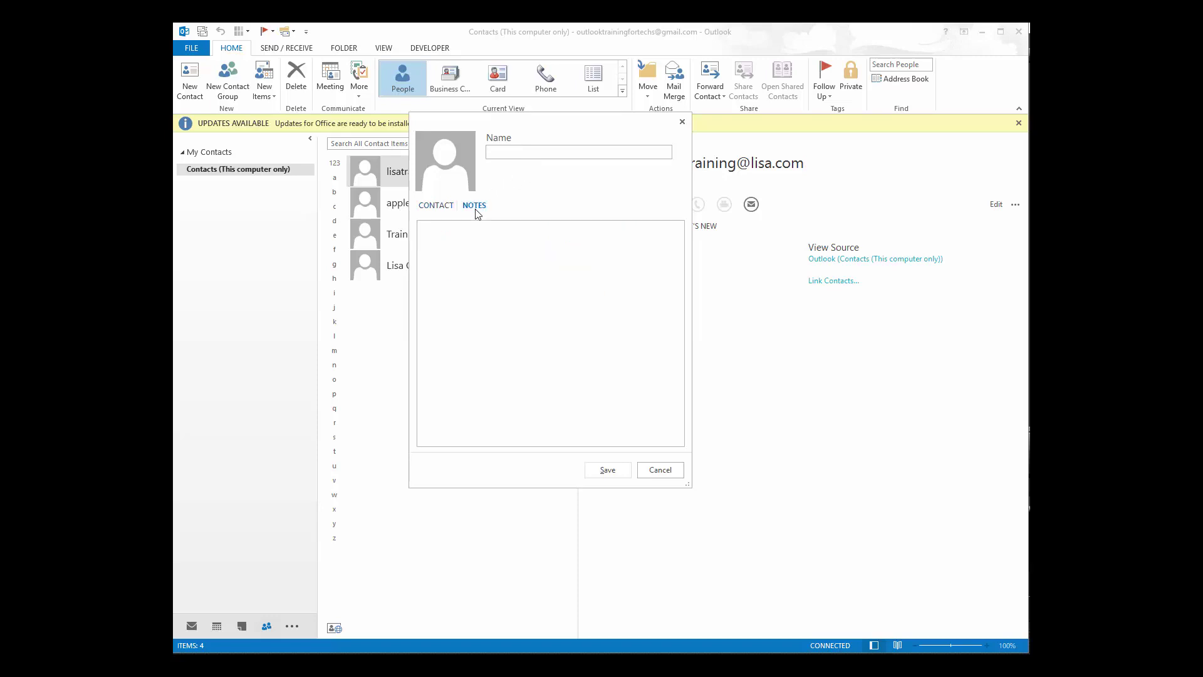
pyautogui.click(437, 207)
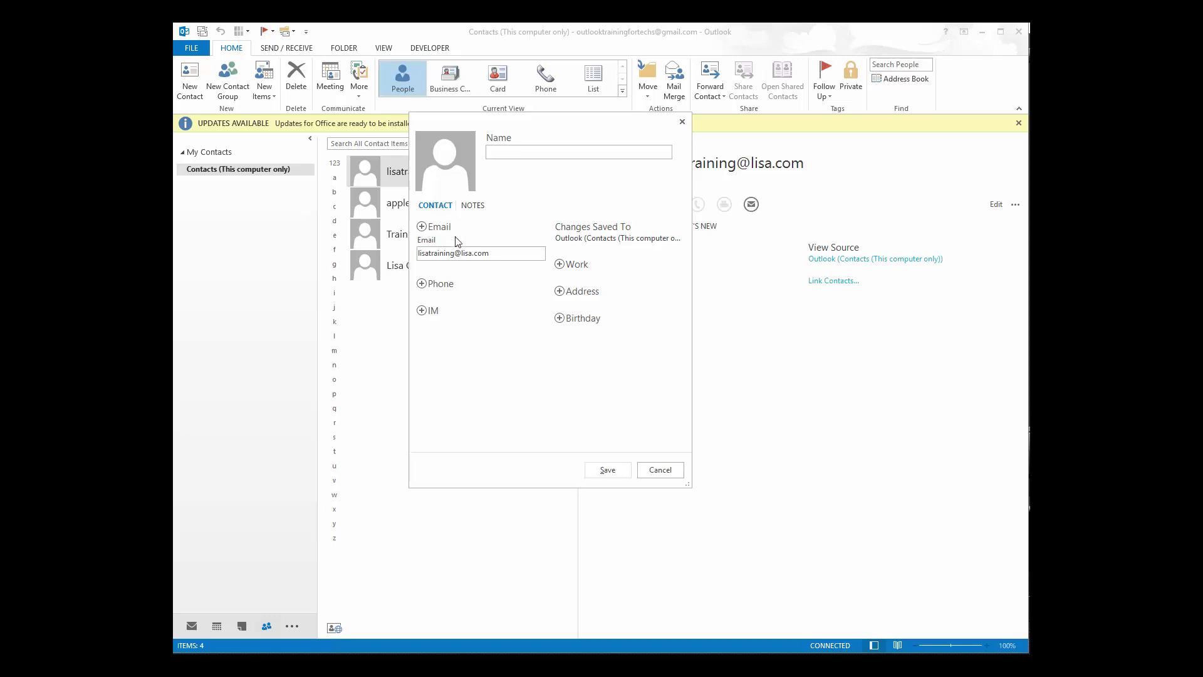
pyautogui.click(657, 469)
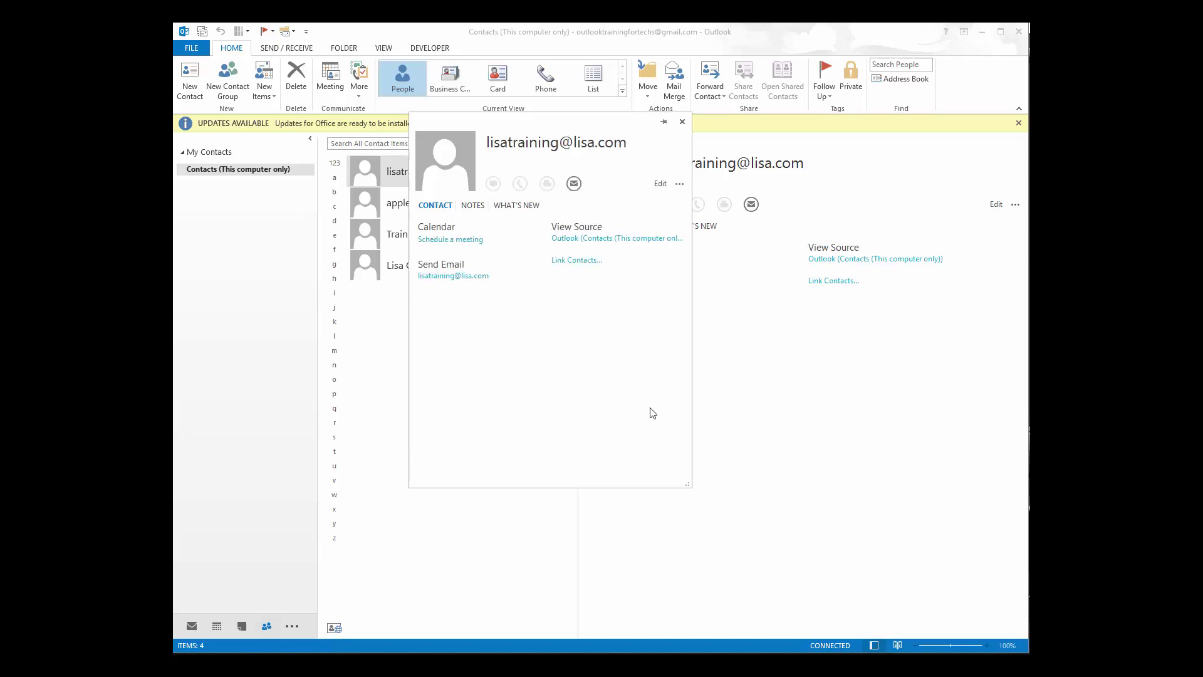
pyautogui.click(683, 121)
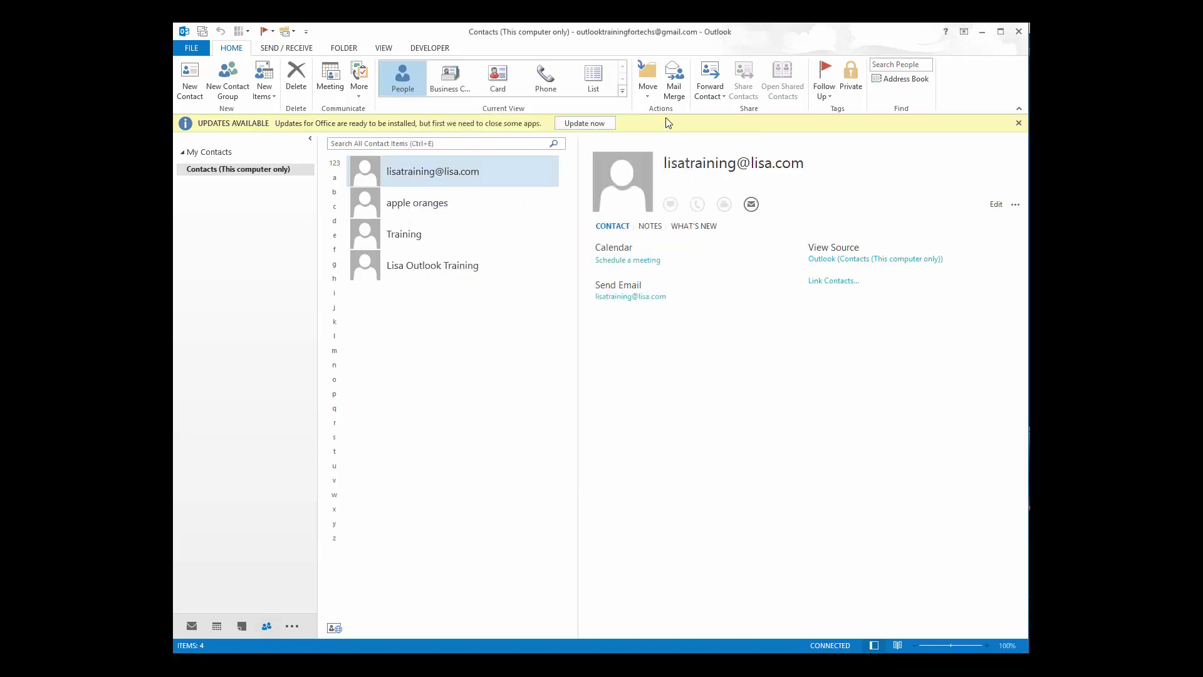
# Step: Try the Business Card, Card and Phone contact views, ending on List view
pyautogui.click(450, 77)
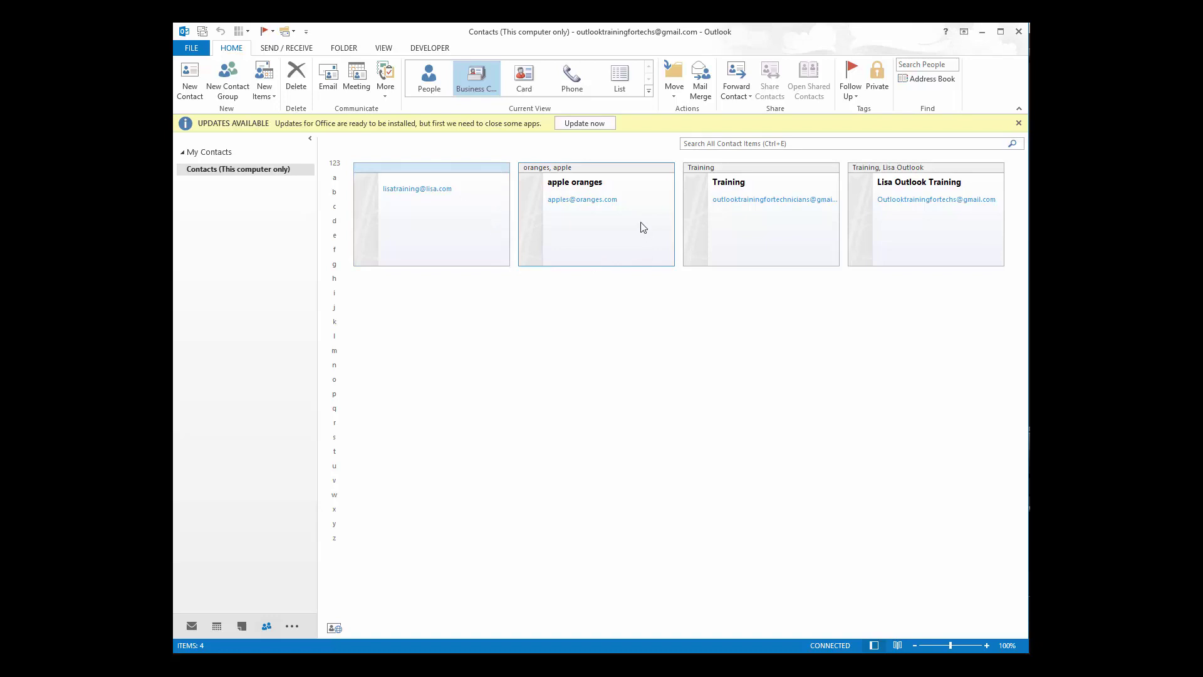
pyautogui.click(530, 83)
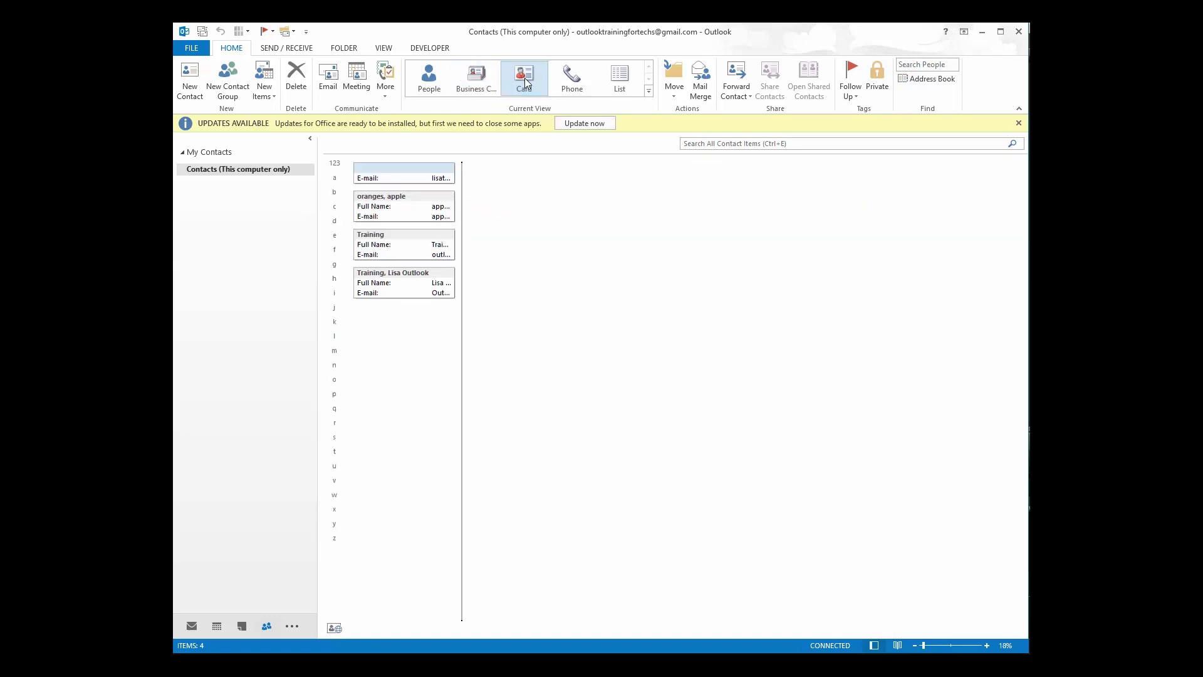
pyautogui.click(572, 78)
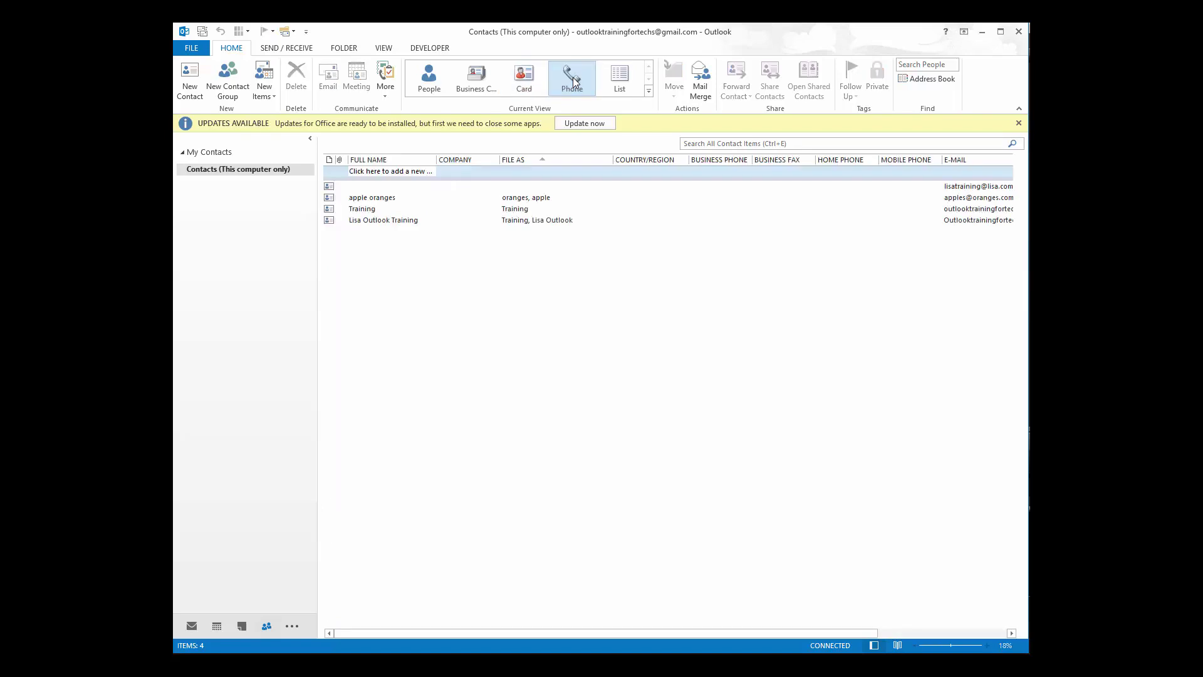
pyautogui.click(619, 79)
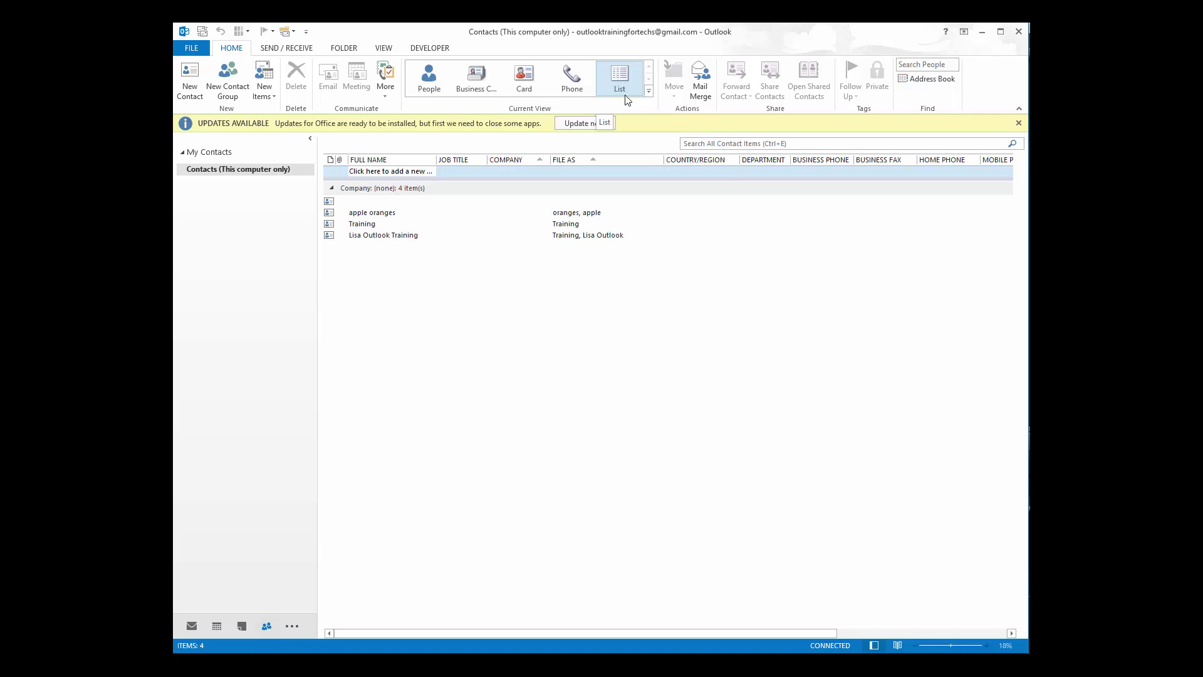
pyautogui.doubleClick(391, 217)
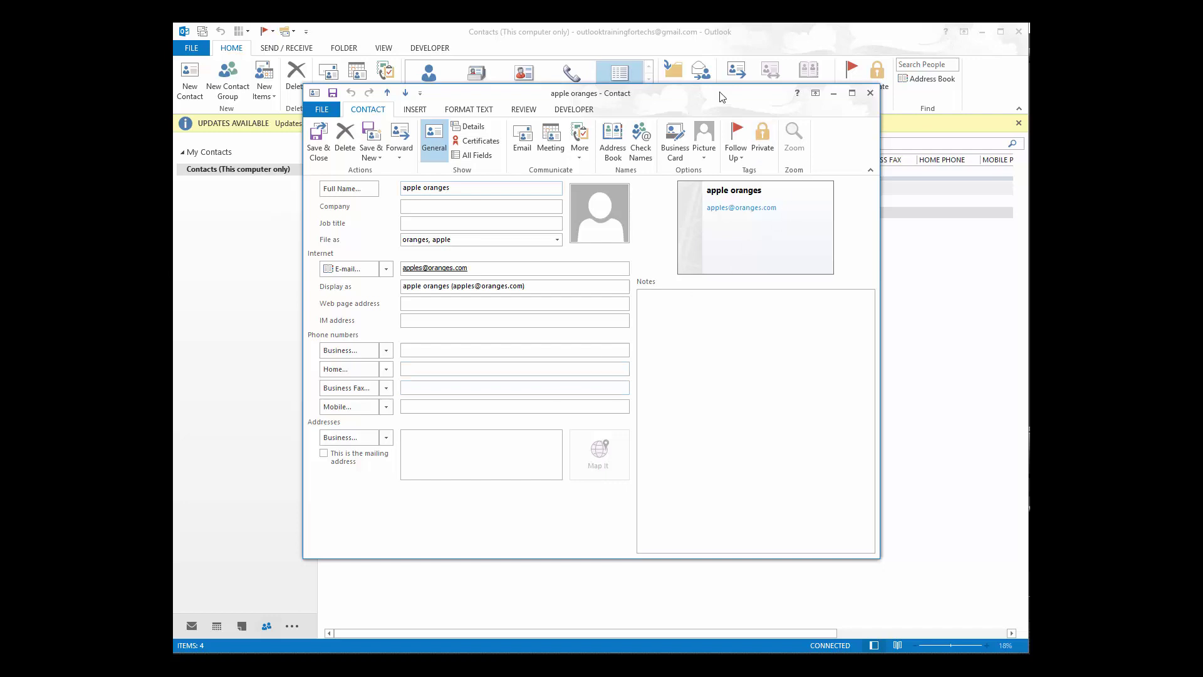
pyautogui.moveTo(714, 91); pyautogui.dragTo(688, 69)
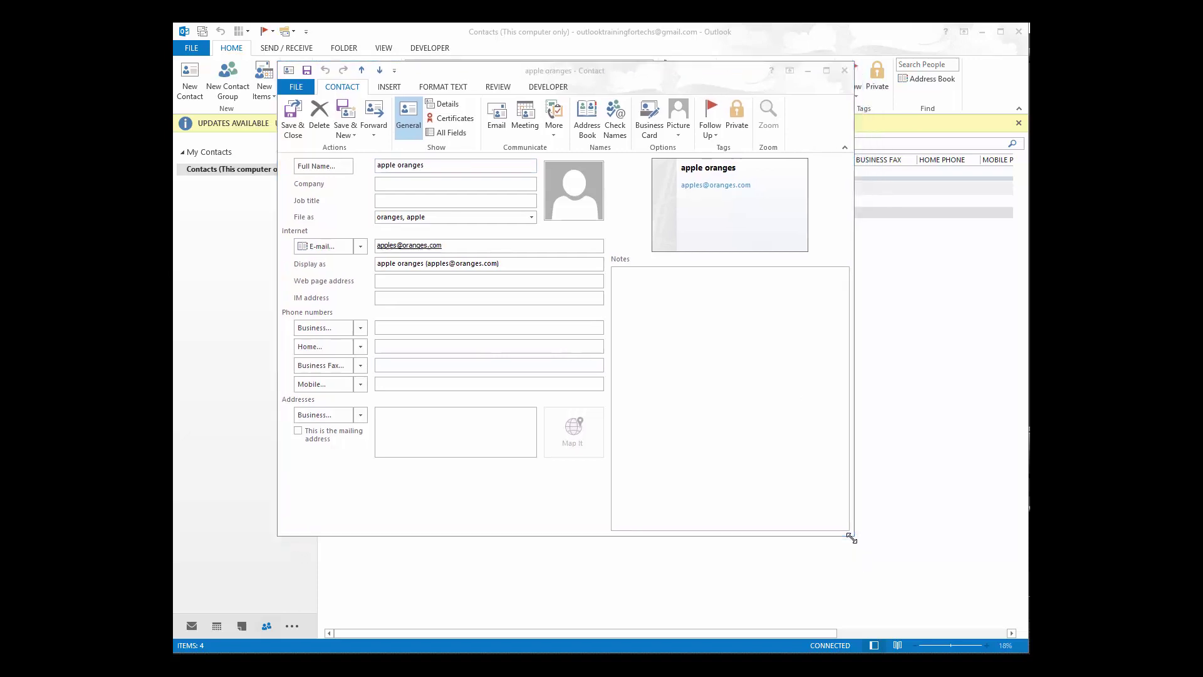
pyautogui.moveTo(853, 535); pyautogui.dragTo(927, 563)
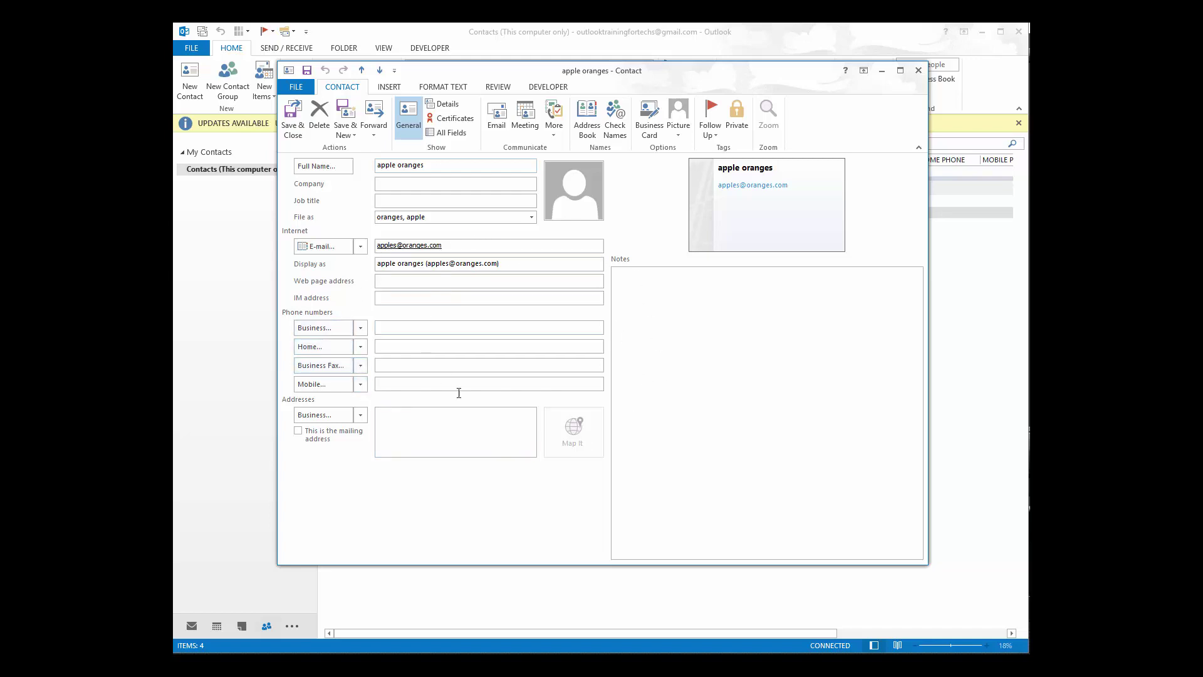
pyautogui.click(919, 73)
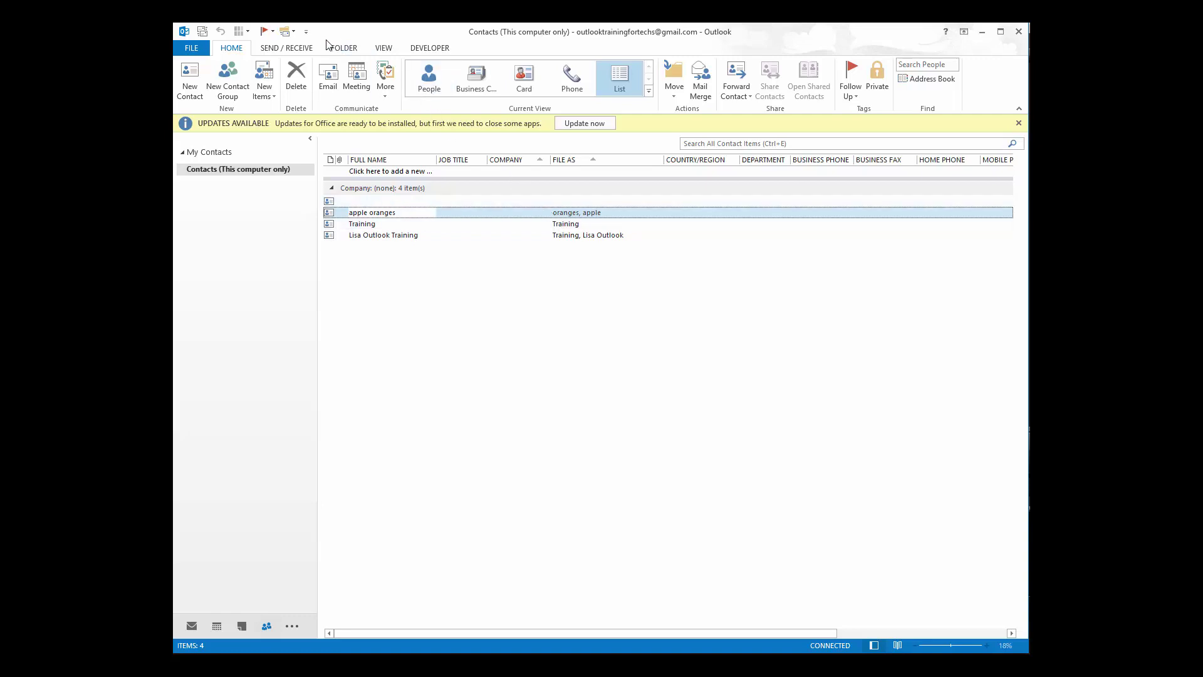
# Step: Browse the Quick Access customisation list and the full set of contact views
pyautogui.click(306, 33)
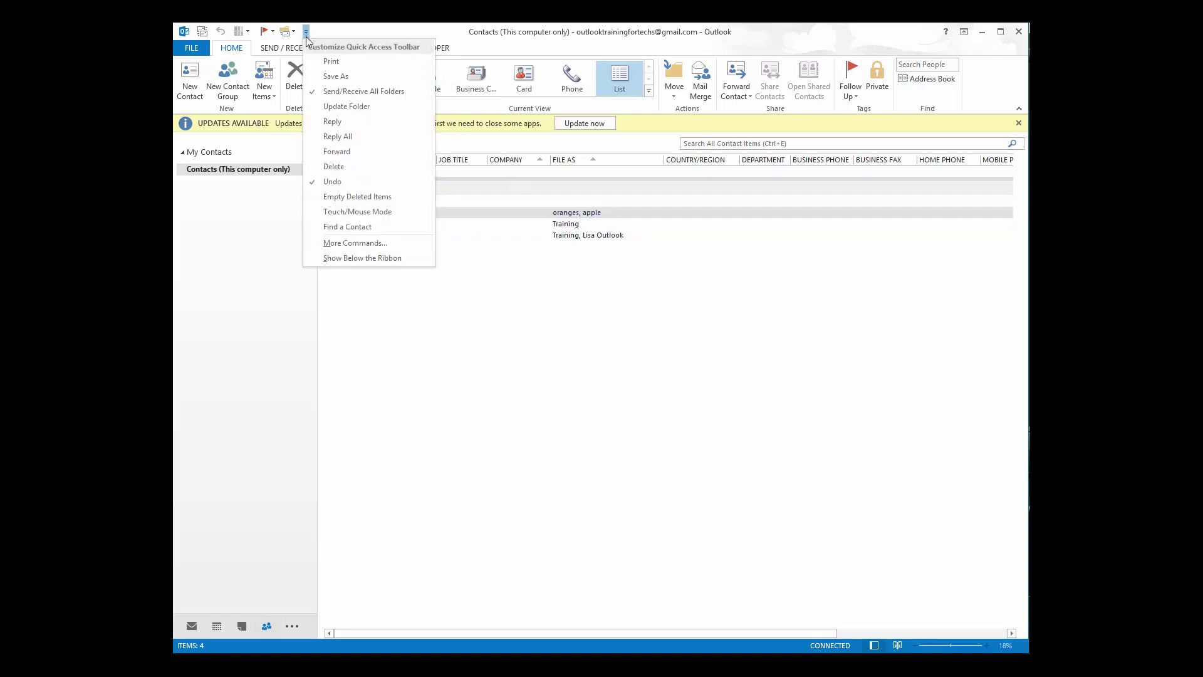
pyautogui.click(394, 34)
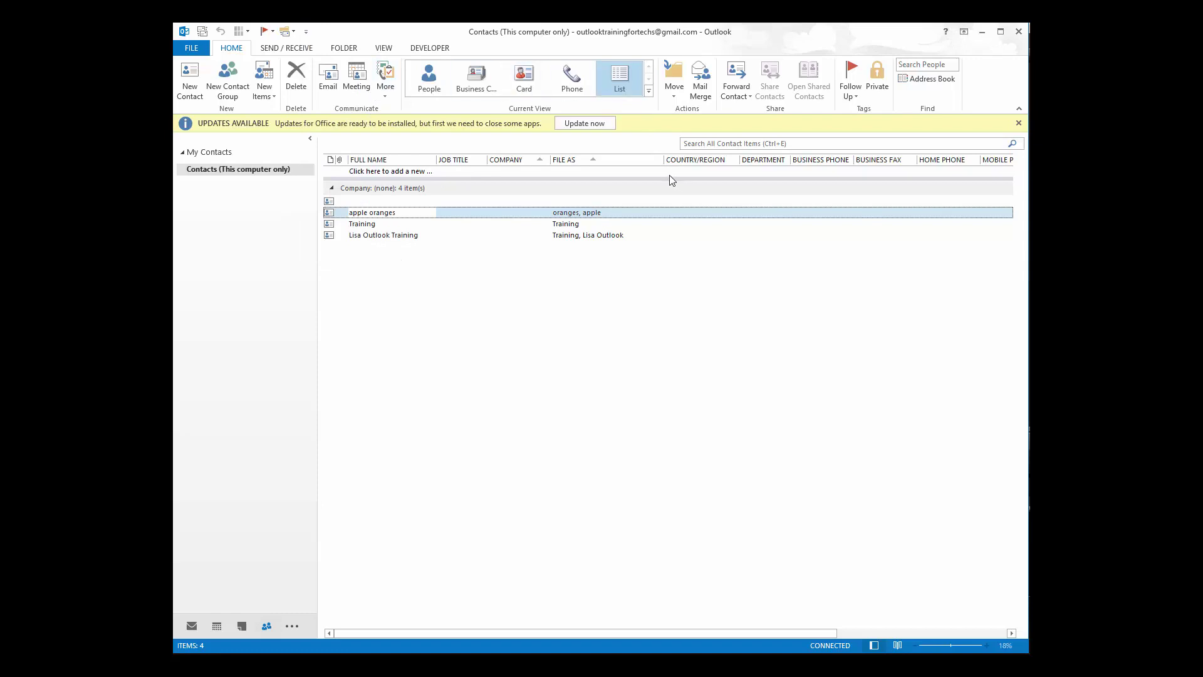
pyautogui.click(648, 91)
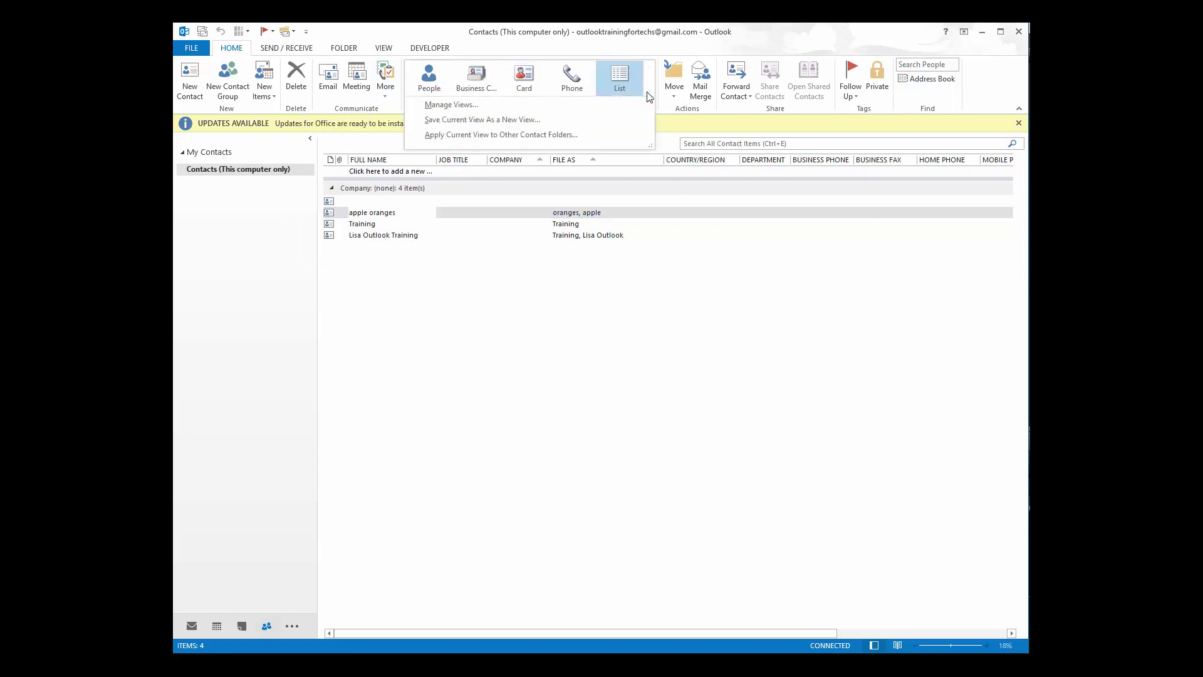
pyautogui.click(734, 241)
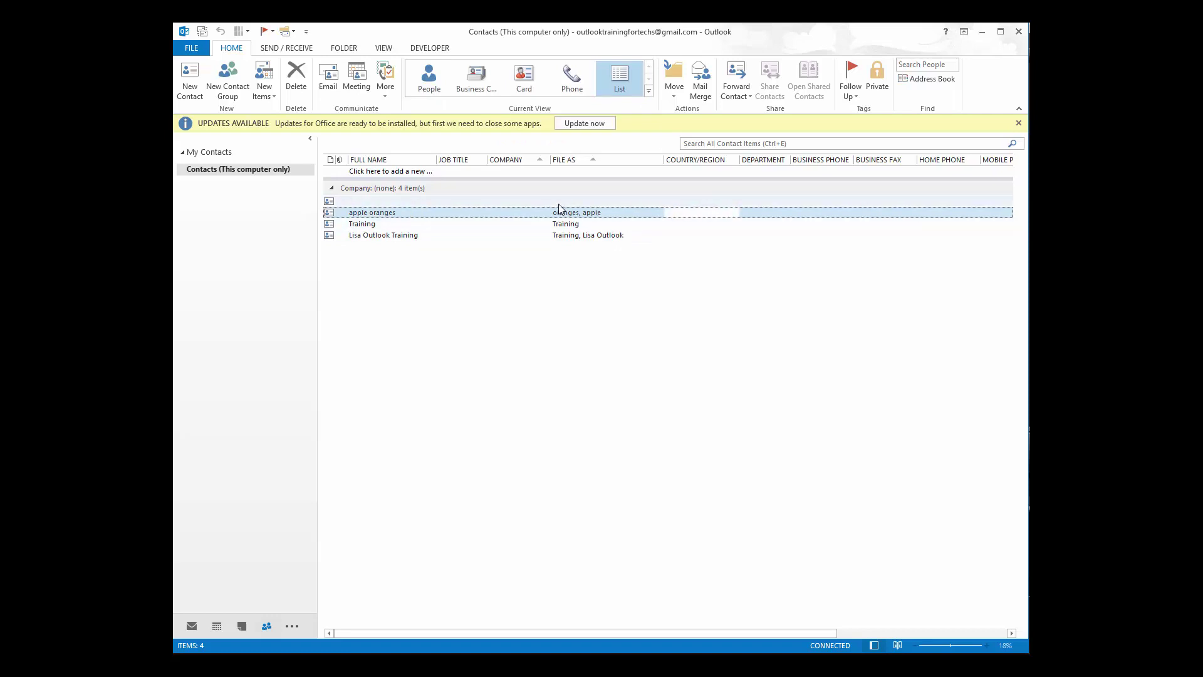
# Step: Browse the Send/Receive, Folder, View, Developer and Home ribbon tabs, then go to mail
pyautogui.click(302, 48)
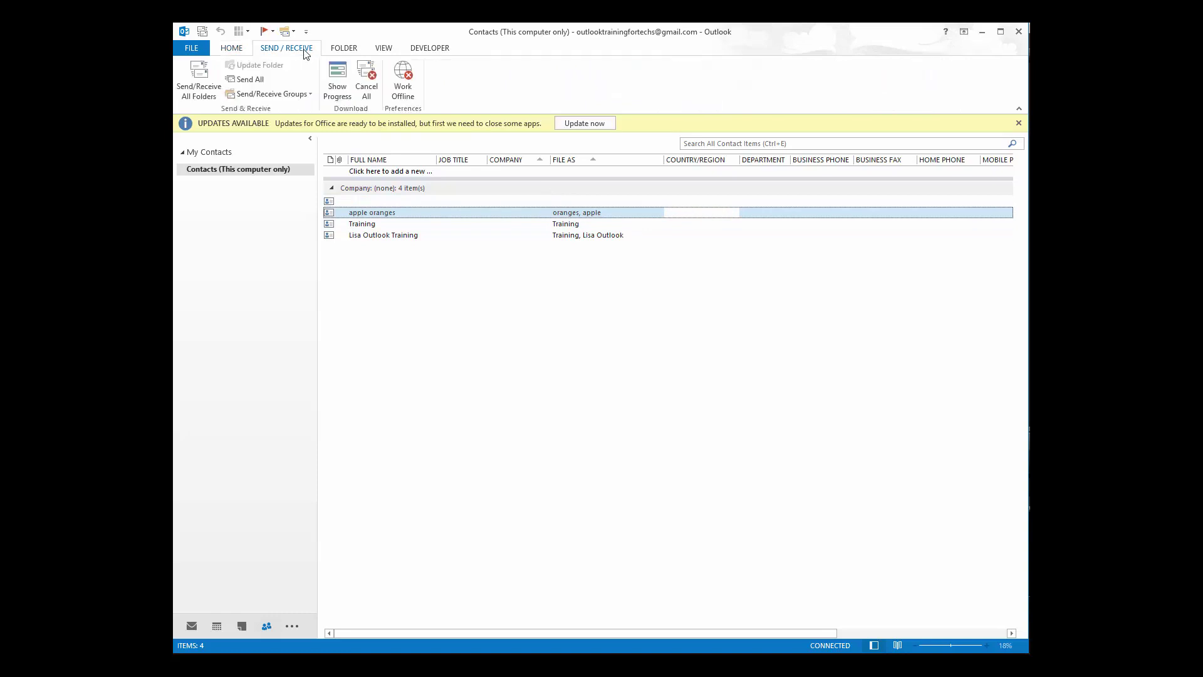
pyautogui.click(339, 52)
pyautogui.click(382, 50)
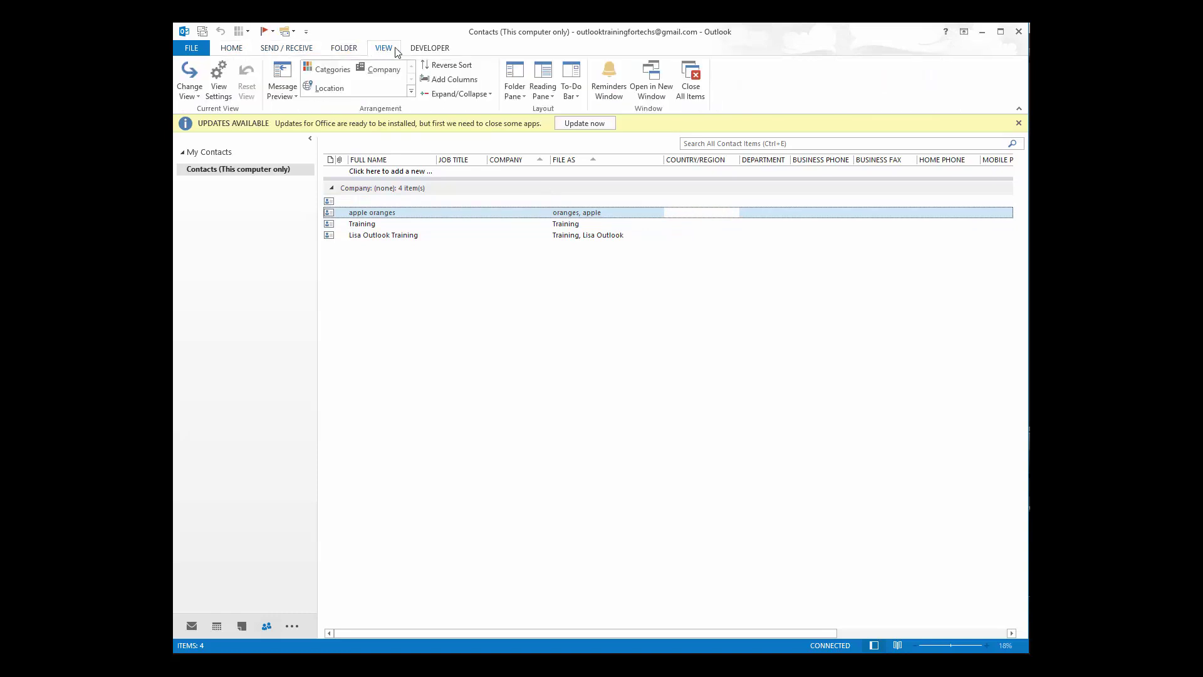
pyautogui.click(423, 53)
pyautogui.click(227, 52)
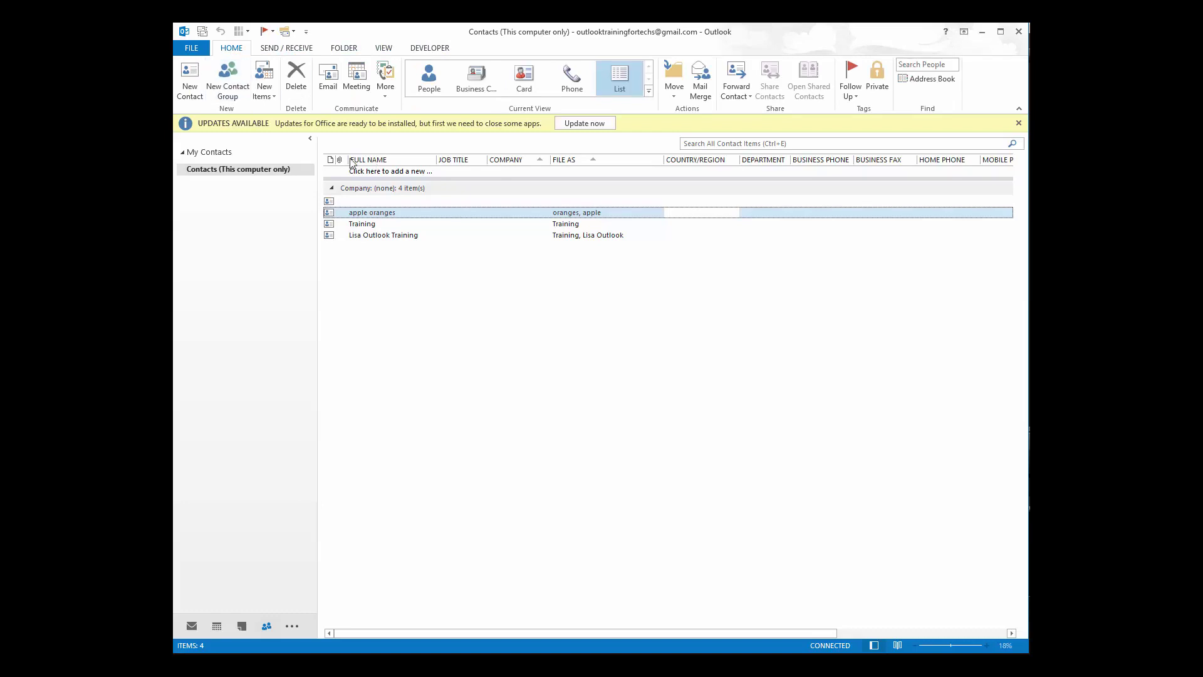
pyautogui.click(193, 626)
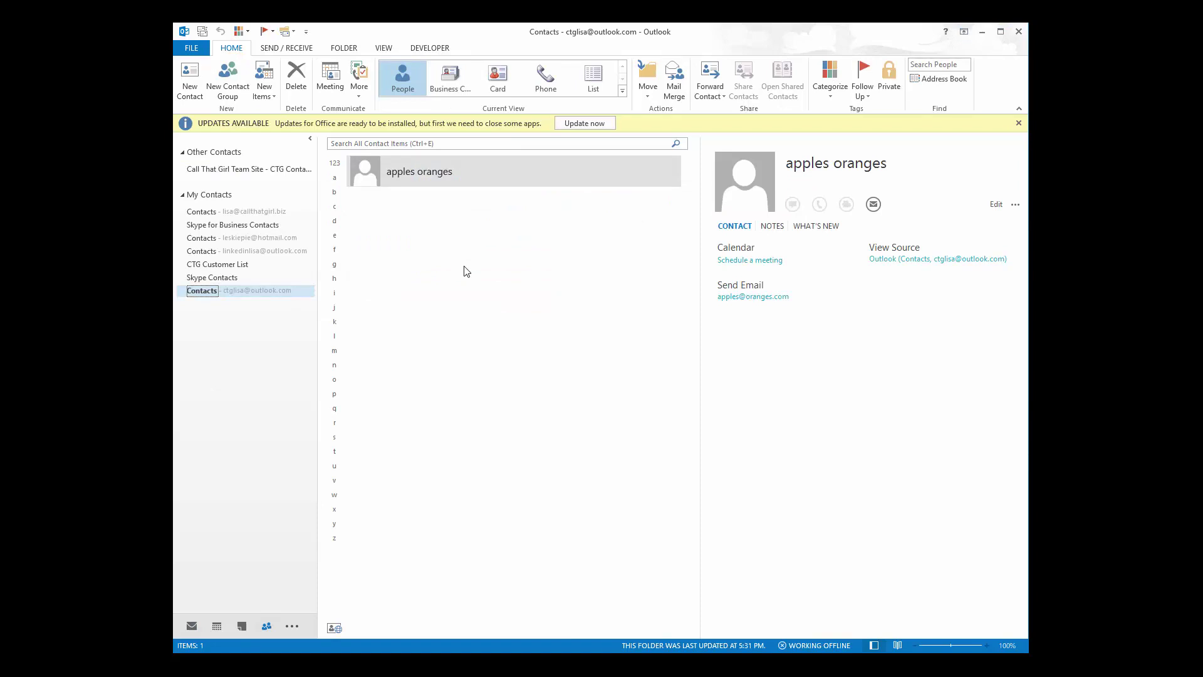
# Step: Switch the contacts to List view, select apples oranges and open the Categorize list
pyautogui.click(432, 176)
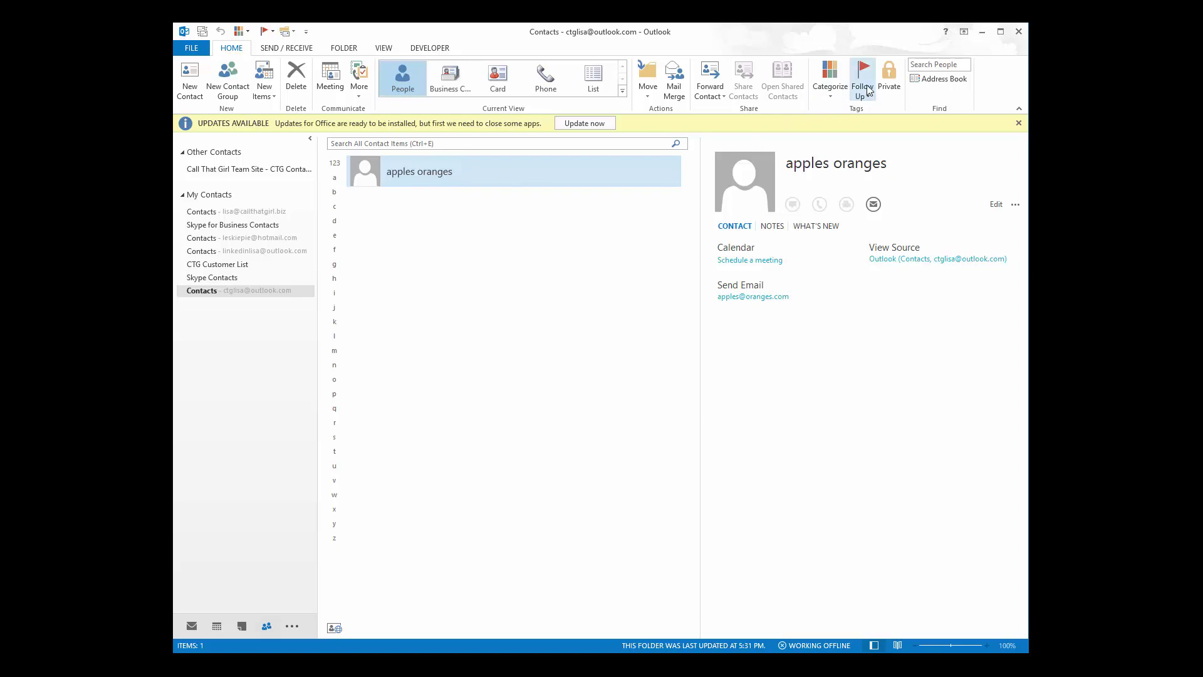
pyautogui.click(832, 95)
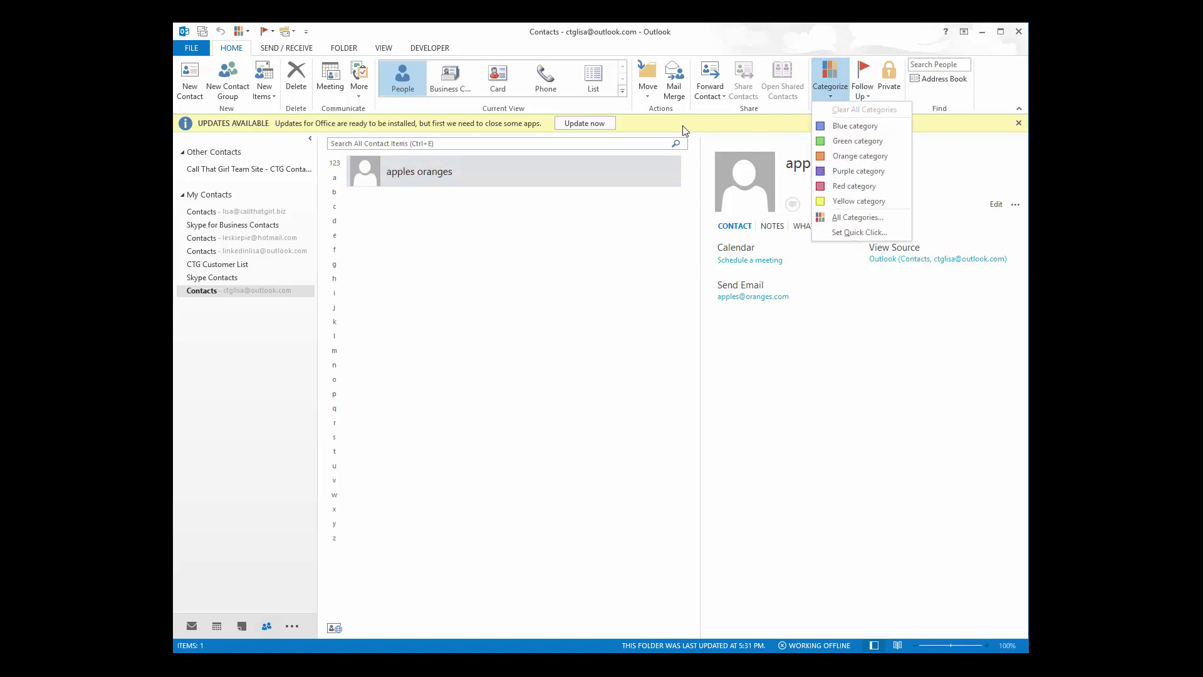
pyautogui.click(543, 172)
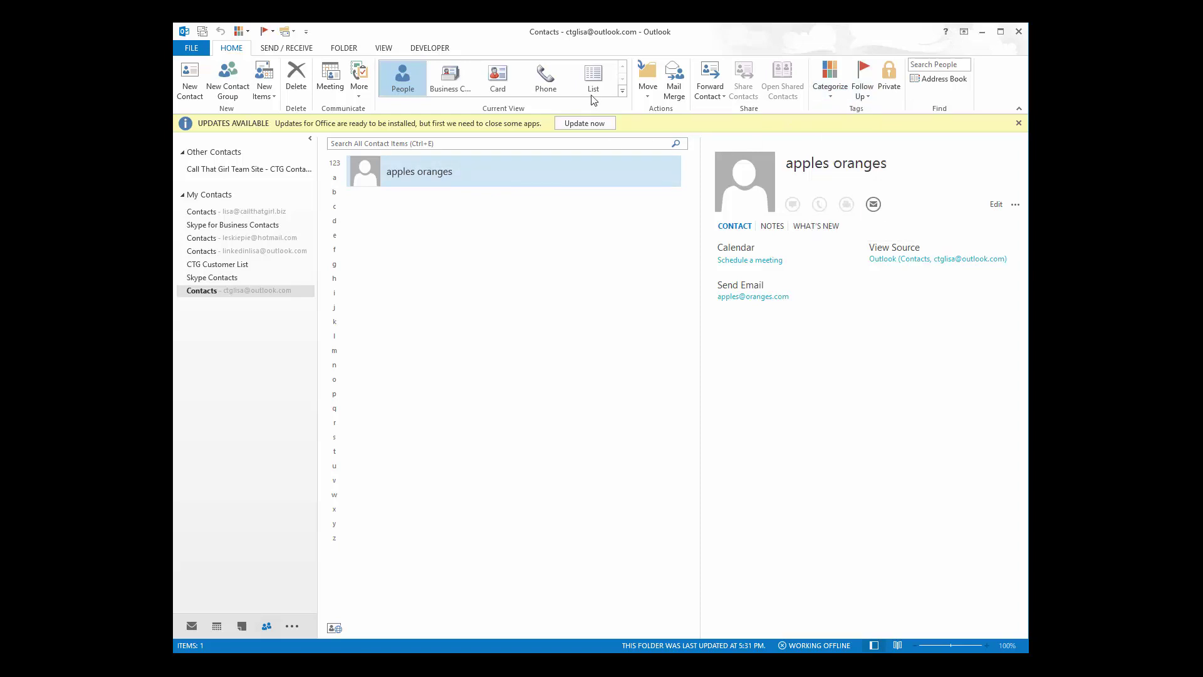
pyautogui.click(591, 77)
pyautogui.click(452, 202)
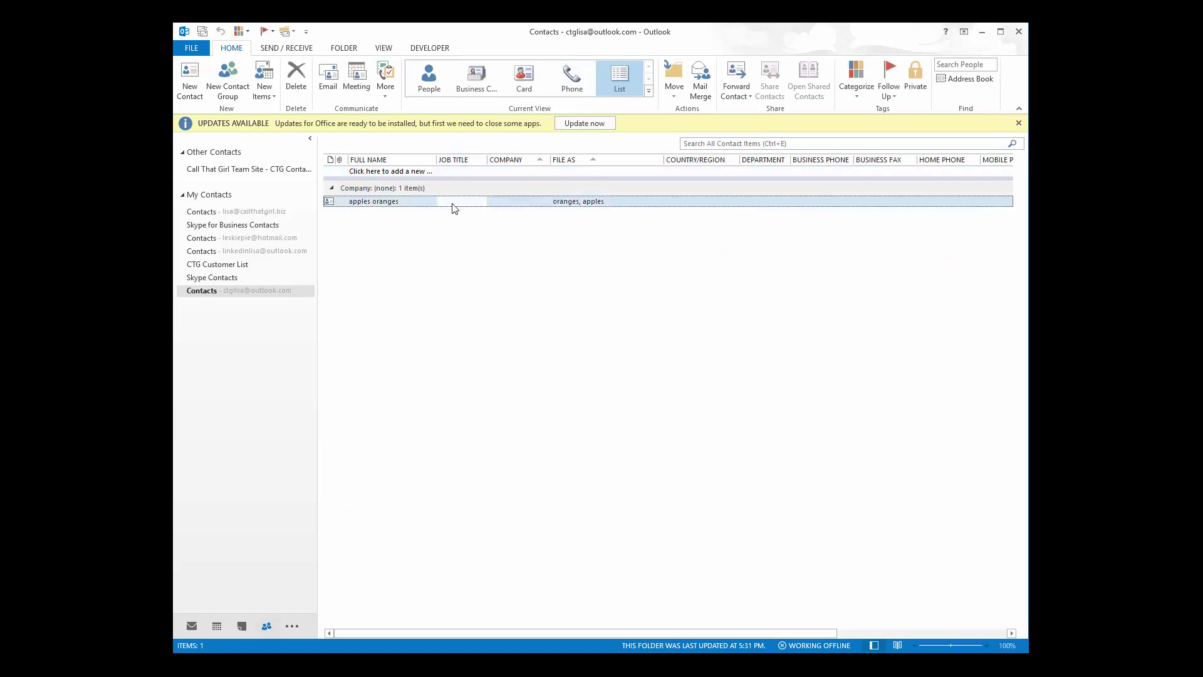
pyautogui.click(857, 85)
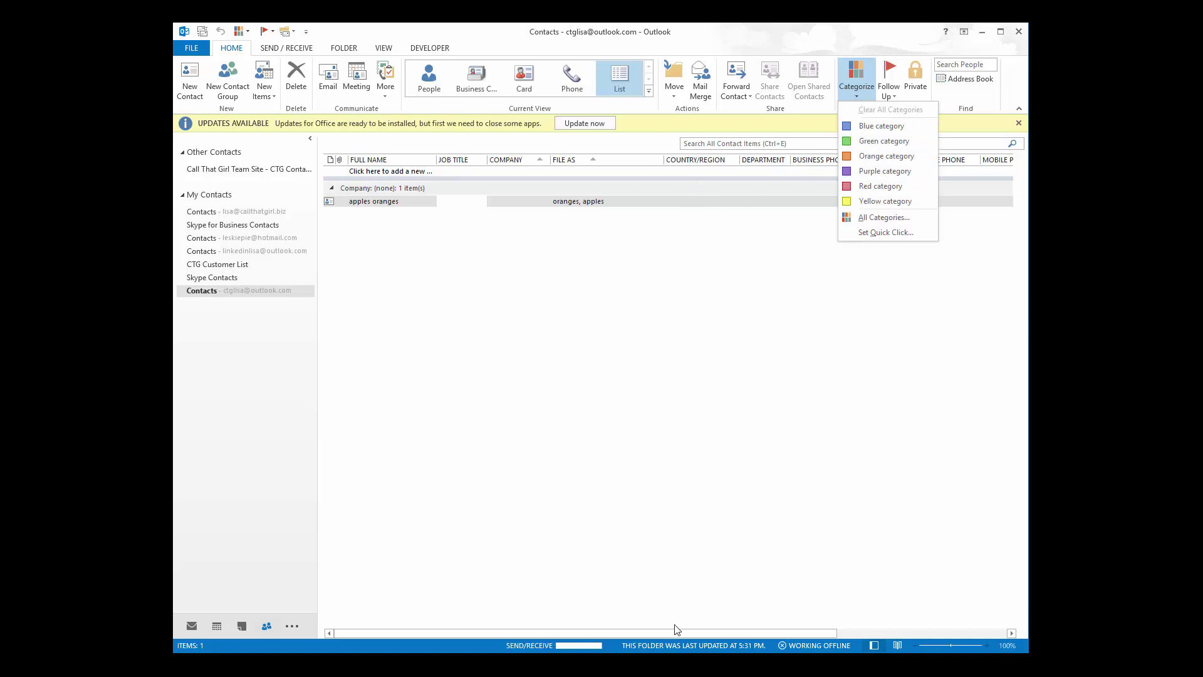
# Step: Drag the CATEGORIES column beside FILE AS and group the contacts by category
pyautogui.moveTo(677, 634); pyautogui.dragTo(928, 630)
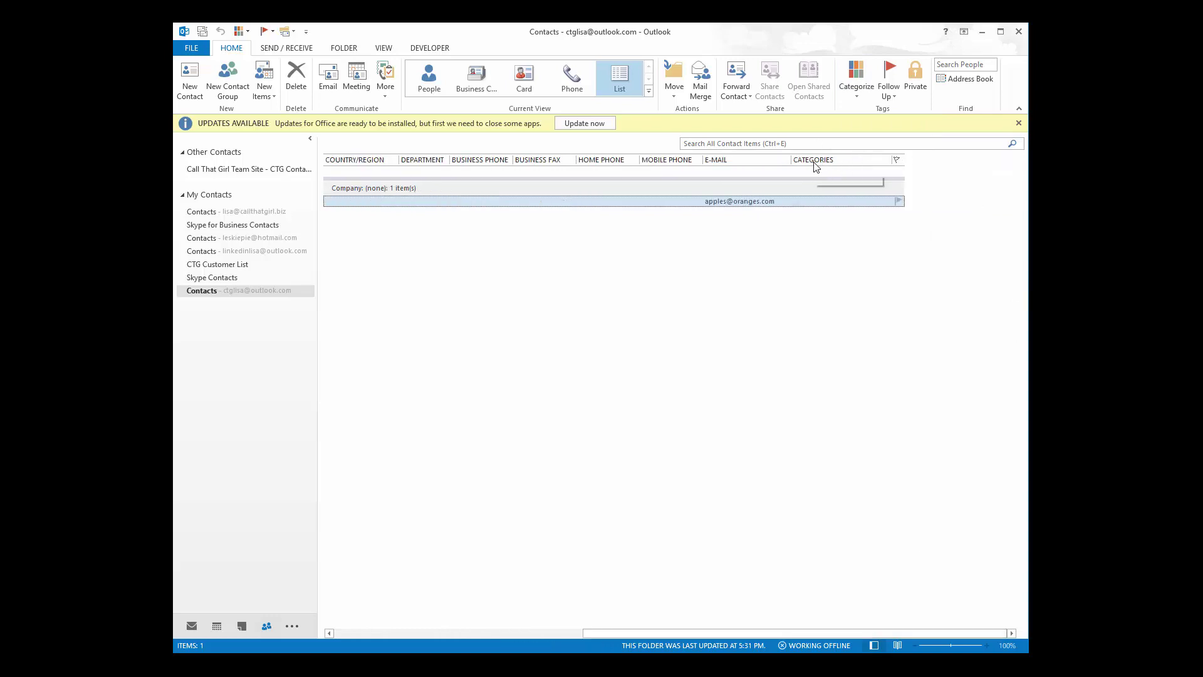
pyautogui.moveTo(818, 164); pyautogui.dragTo(370, 164)
pyautogui.moveTo(696, 633); pyautogui.dragTo(475, 621)
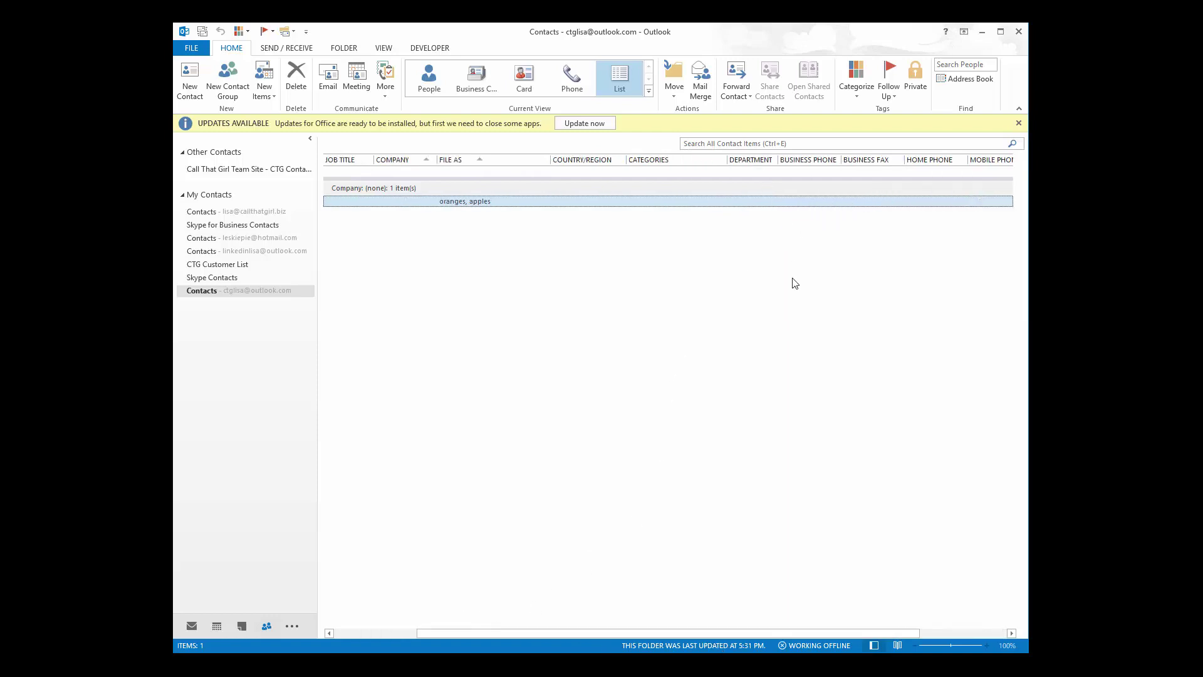
pyautogui.moveTo(783, 630); pyautogui.dragTo(834, 633)
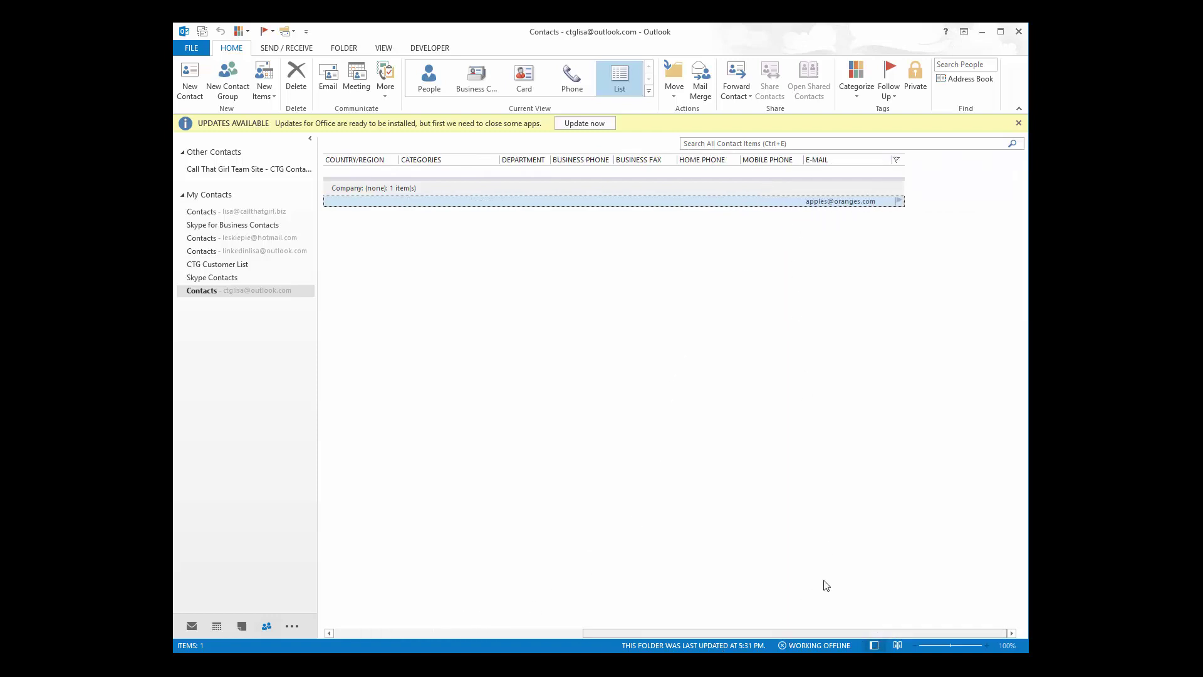
pyautogui.moveTo(460, 160); pyautogui.dragTo(353, 168)
pyautogui.moveTo(735, 631); pyautogui.dragTo(616, 631)
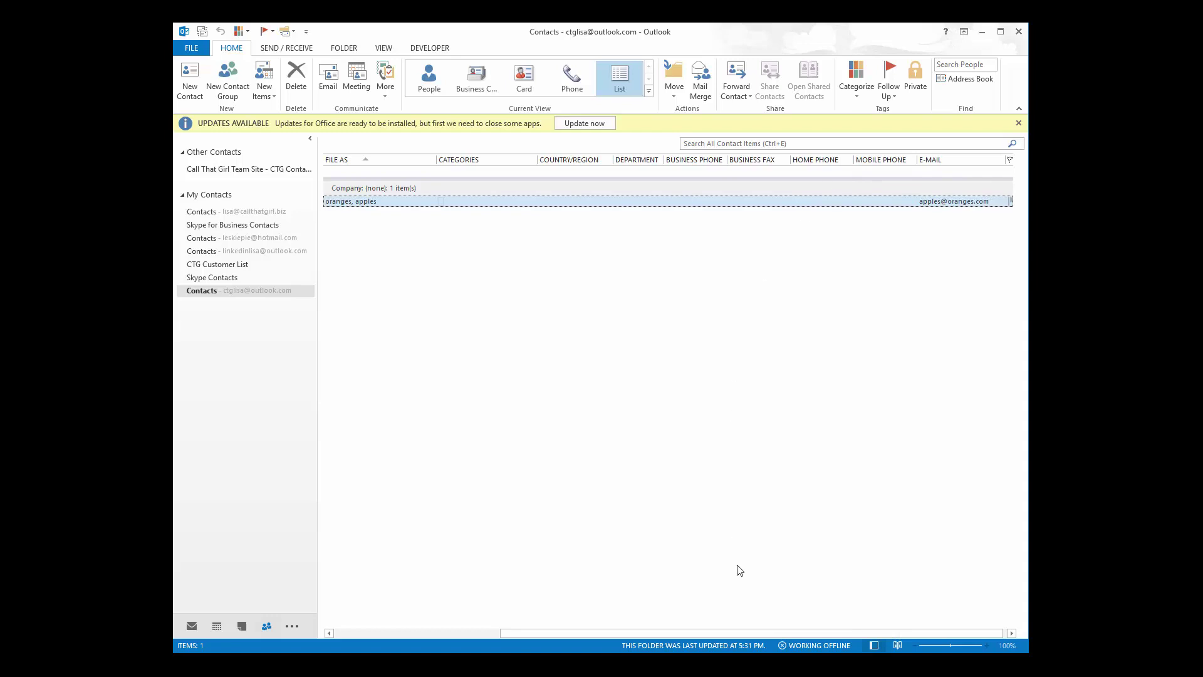
pyautogui.moveTo(500, 161); pyautogui.dragTo(395, 167)
pyautogui.moveTo(552, 631); pyautogui.dragTo(430, 596)
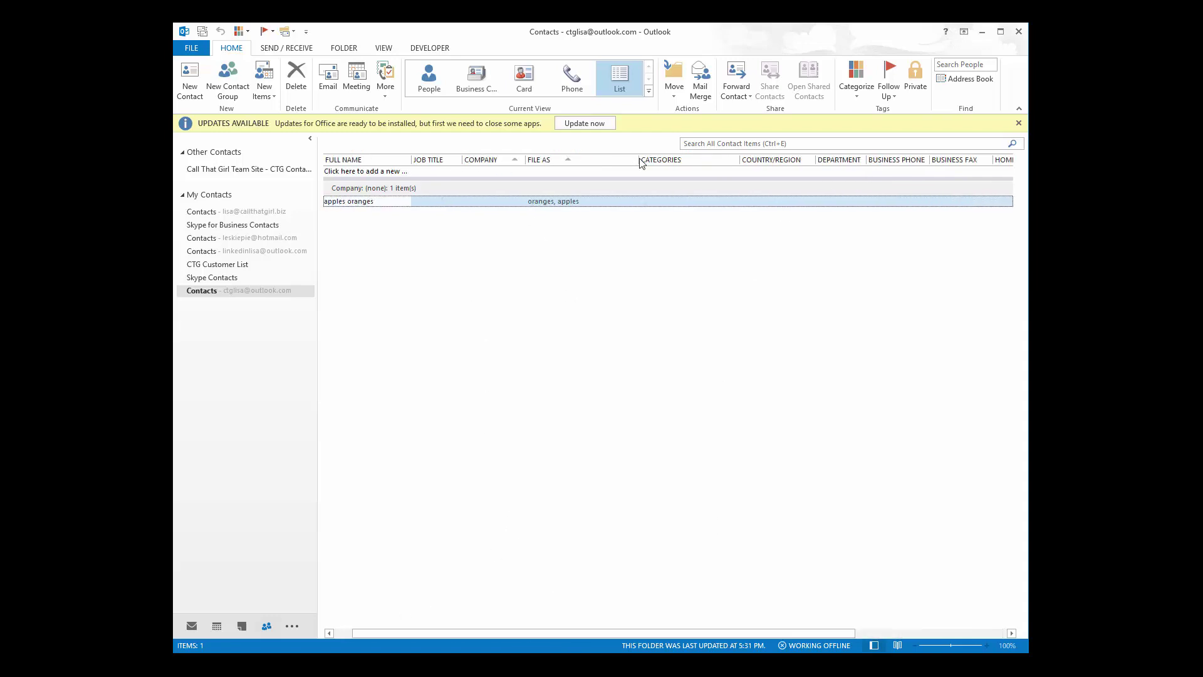
pyautogui.click(675, 161)
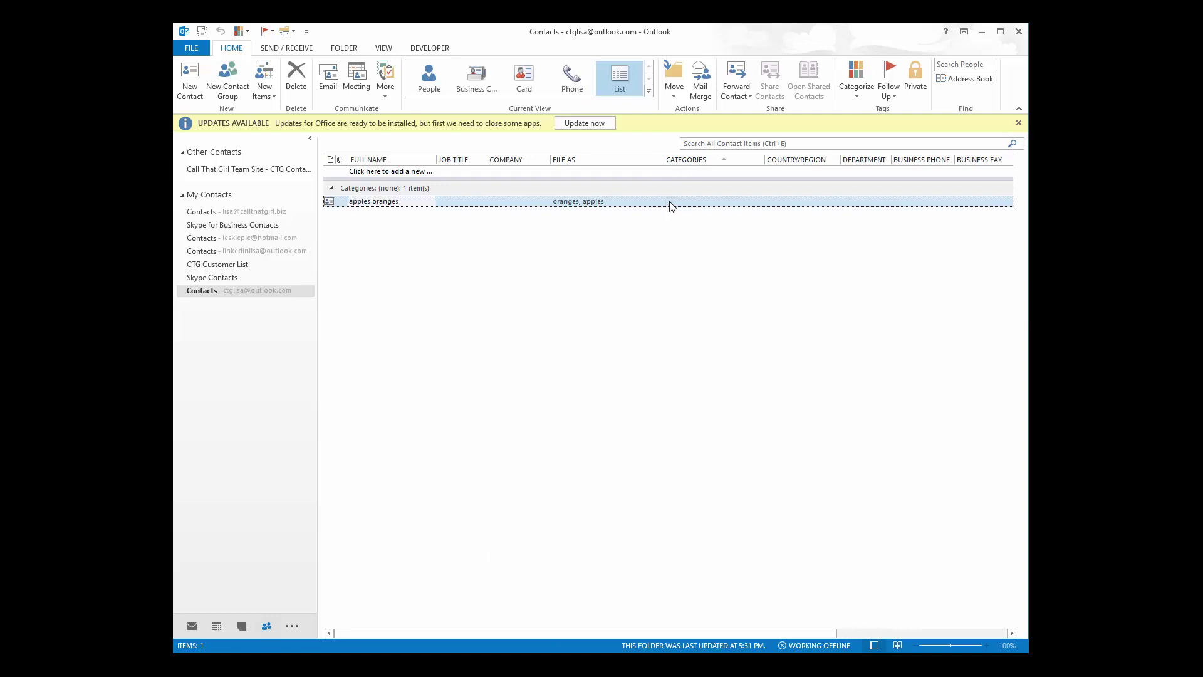
pyautogui.click(597, 203)
# Step: Give apples oranges the Blue category, save the contact, and return to the Inbox
pyautogui.doubleClick(582, 203)
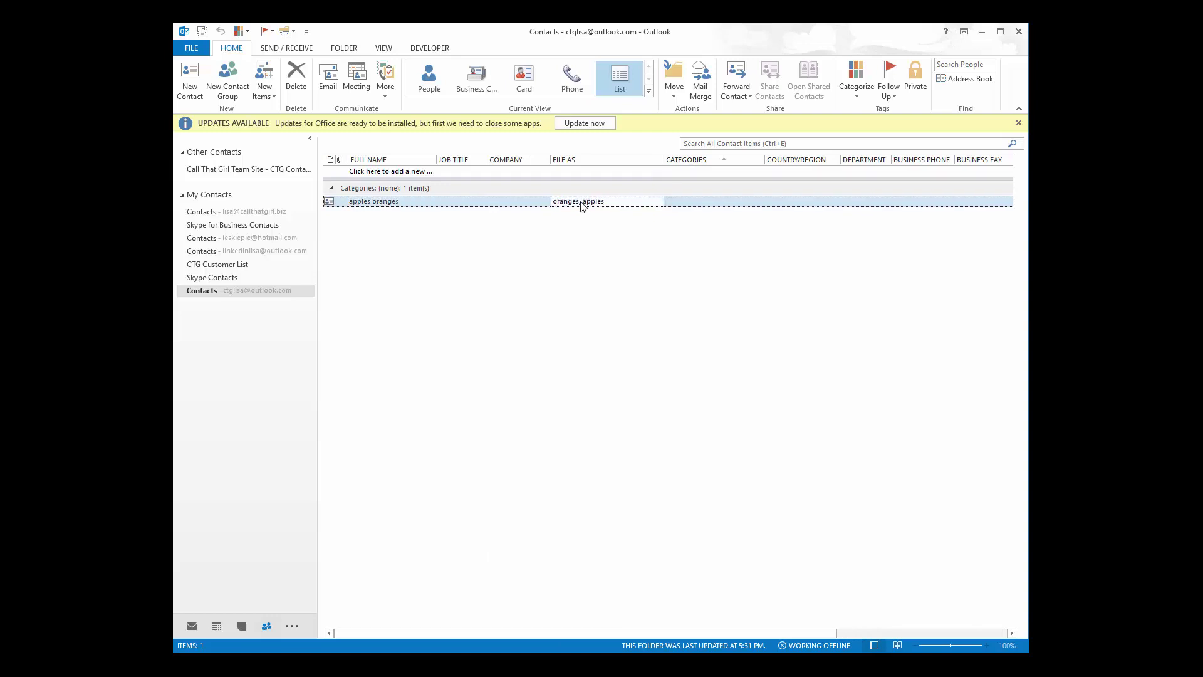
pyautogui.click(715, 119)
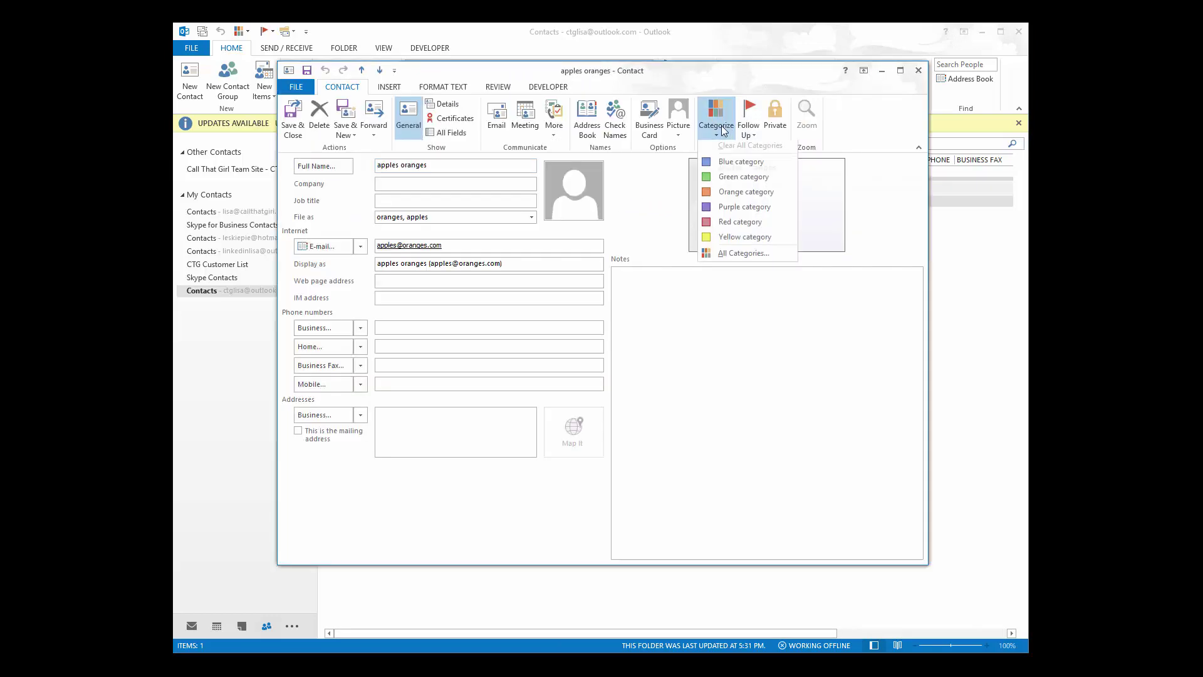
pyautogui.click(733, 161)
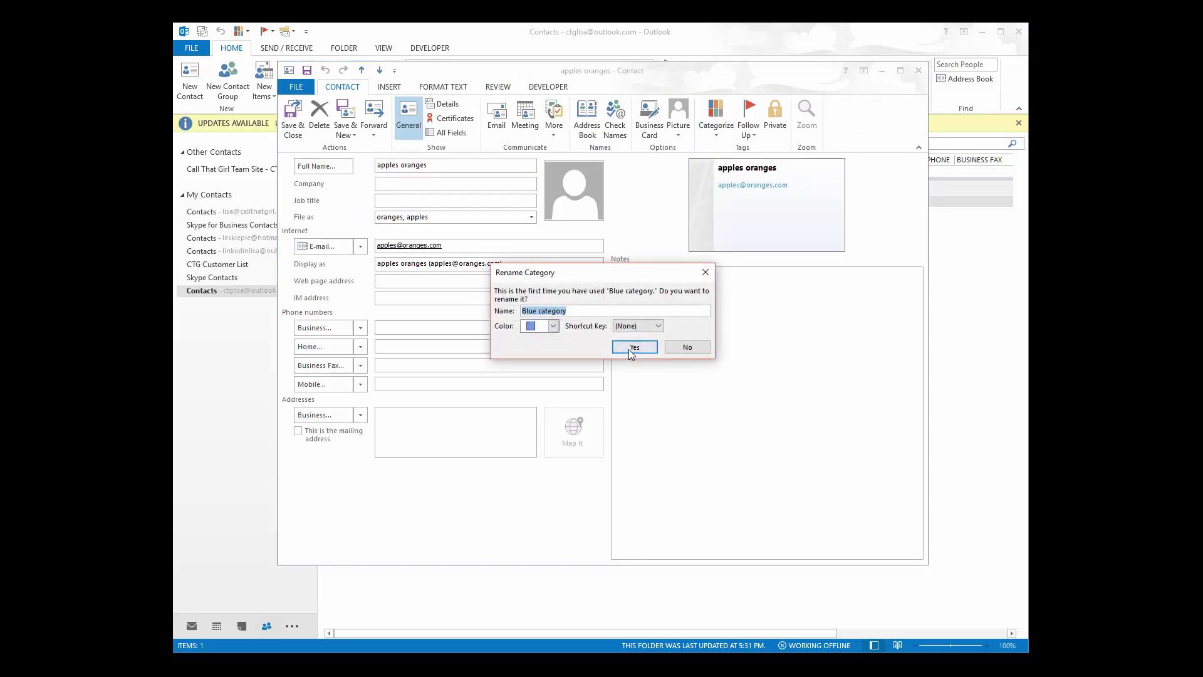
pyautogui.click(632, 347)
pyautogui.click(298, 127)
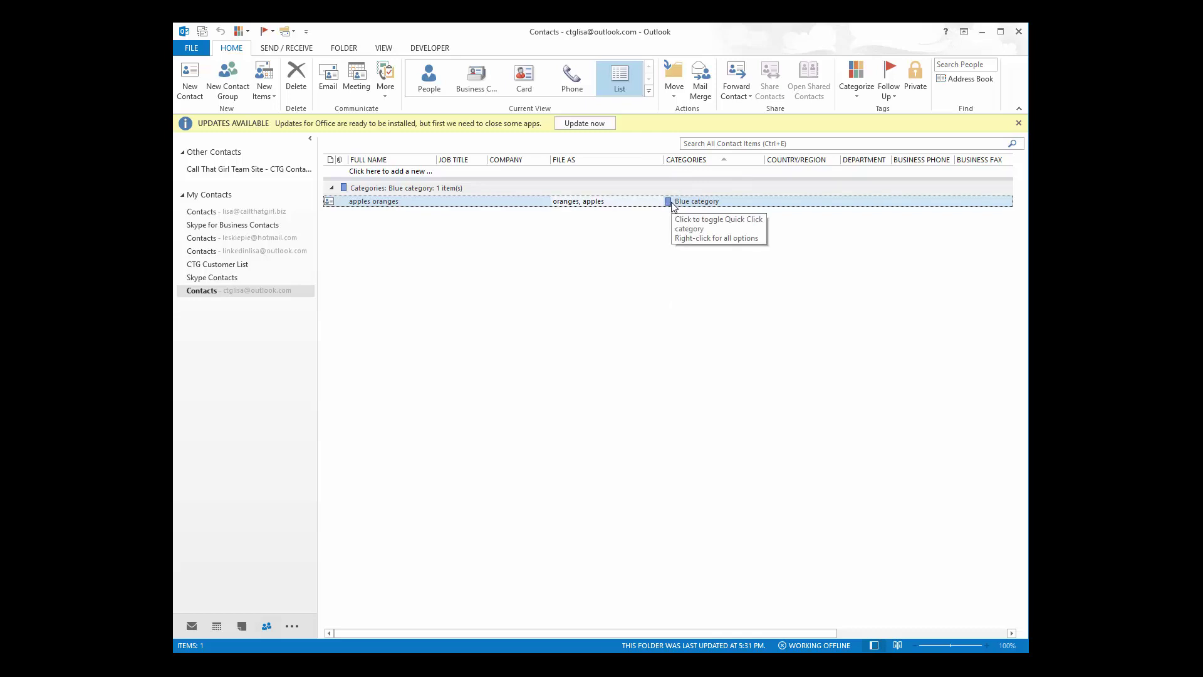
pyautogui.click(191, 626)
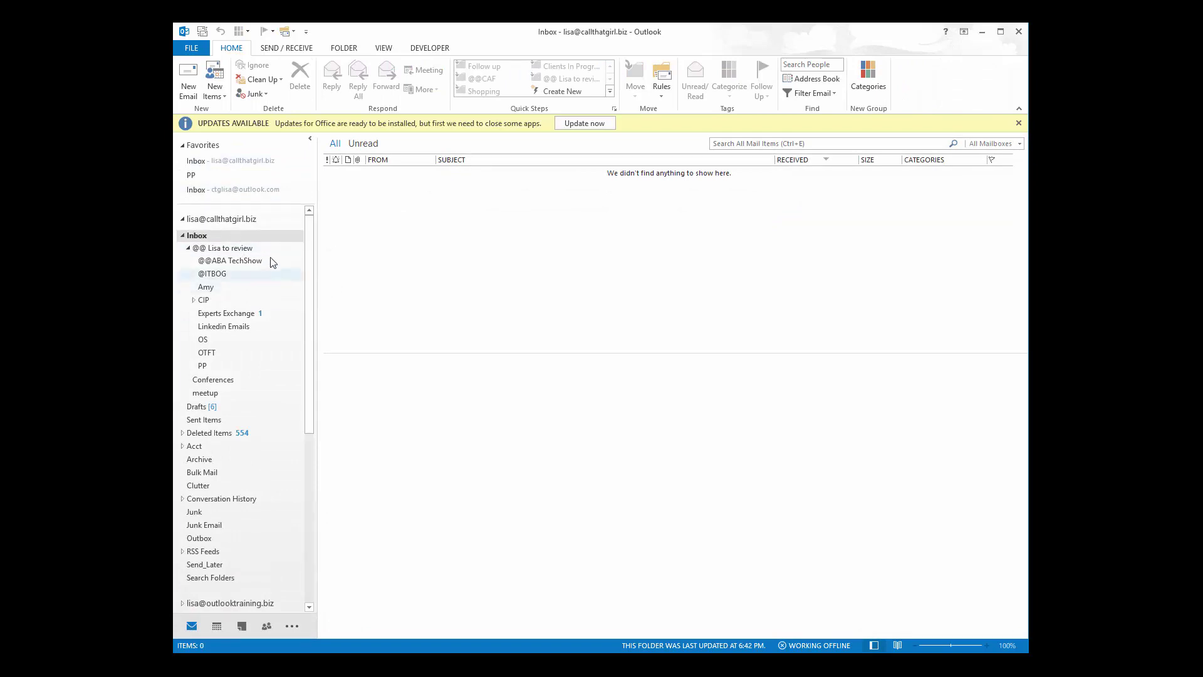
# Step: Upgrade the mail account's data file labels and flags to color categories, confirming and closing its properties
pyautogui.rightClick(238, 222)
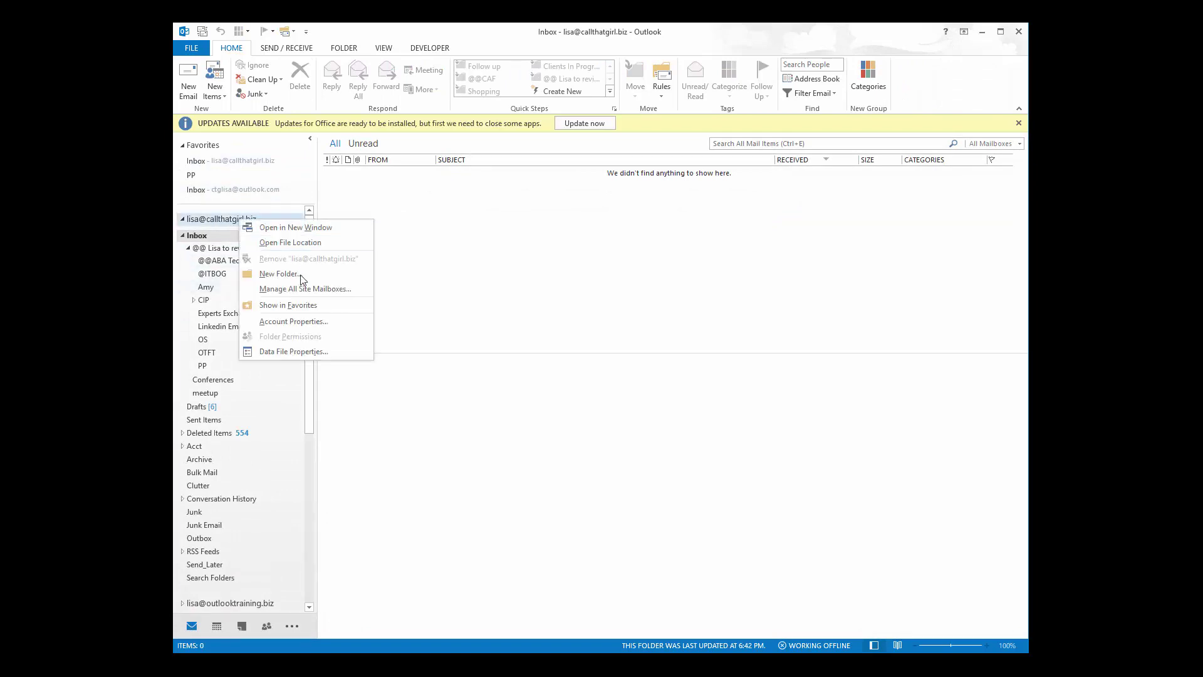
pyautogui.click(306, 352)
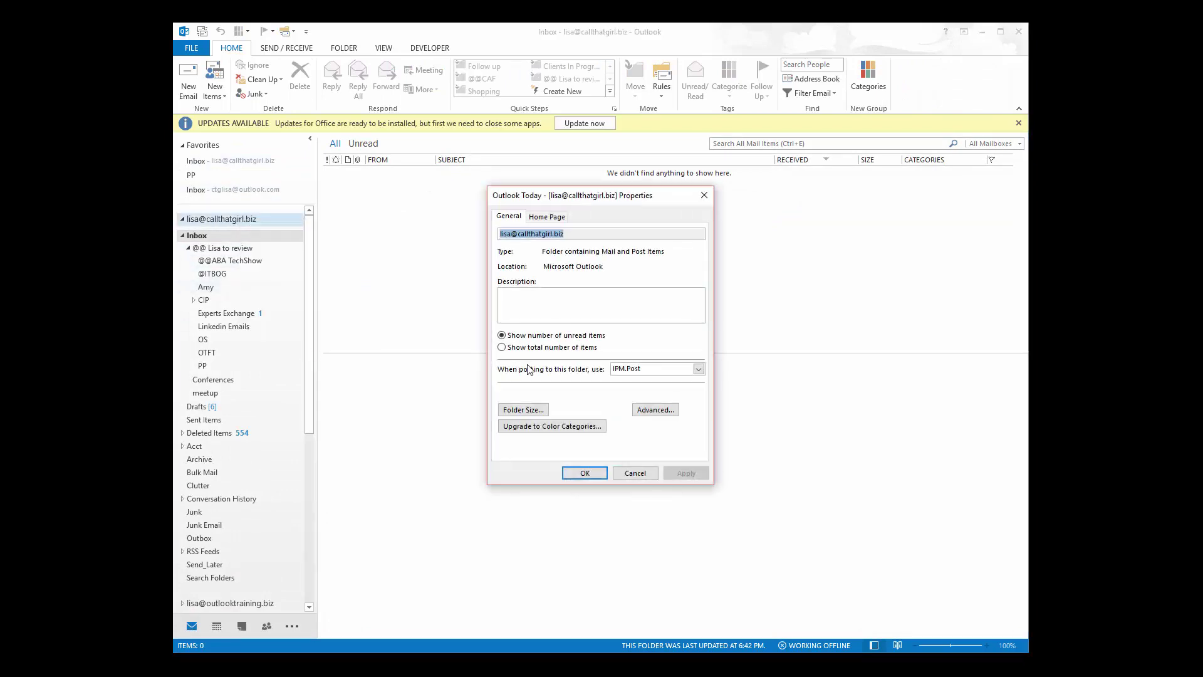
pyautogui.click(529, 427)
pyautogui.click(604, 386)
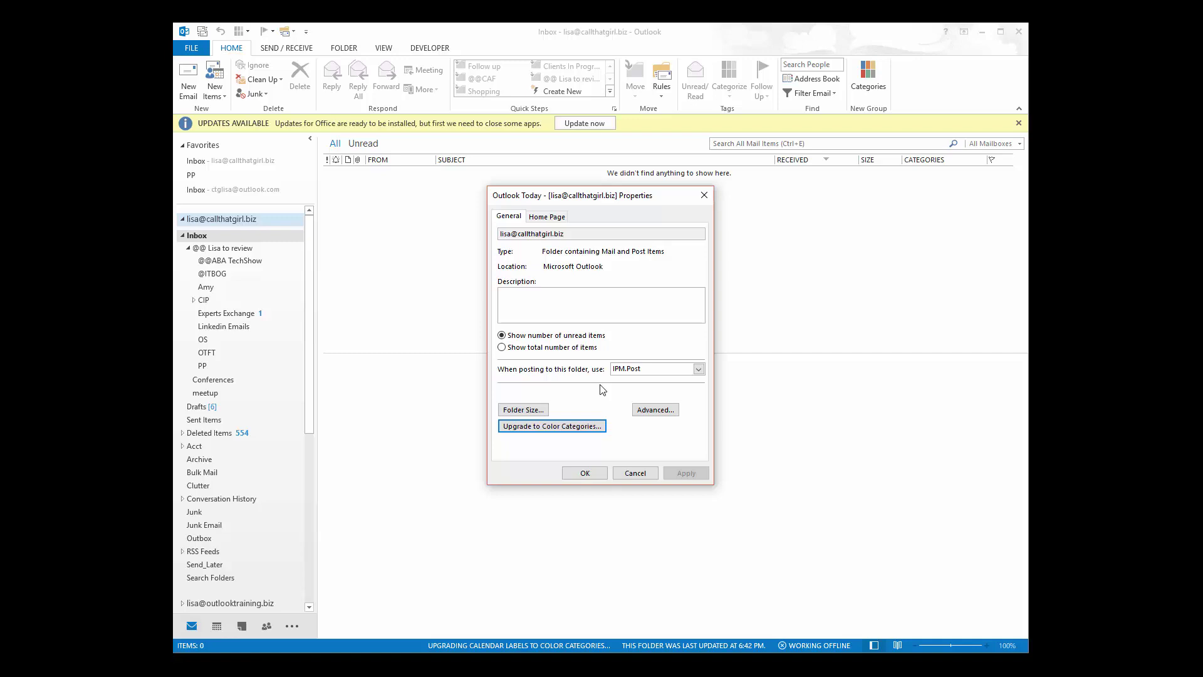
pyautogui.click(583, 472)
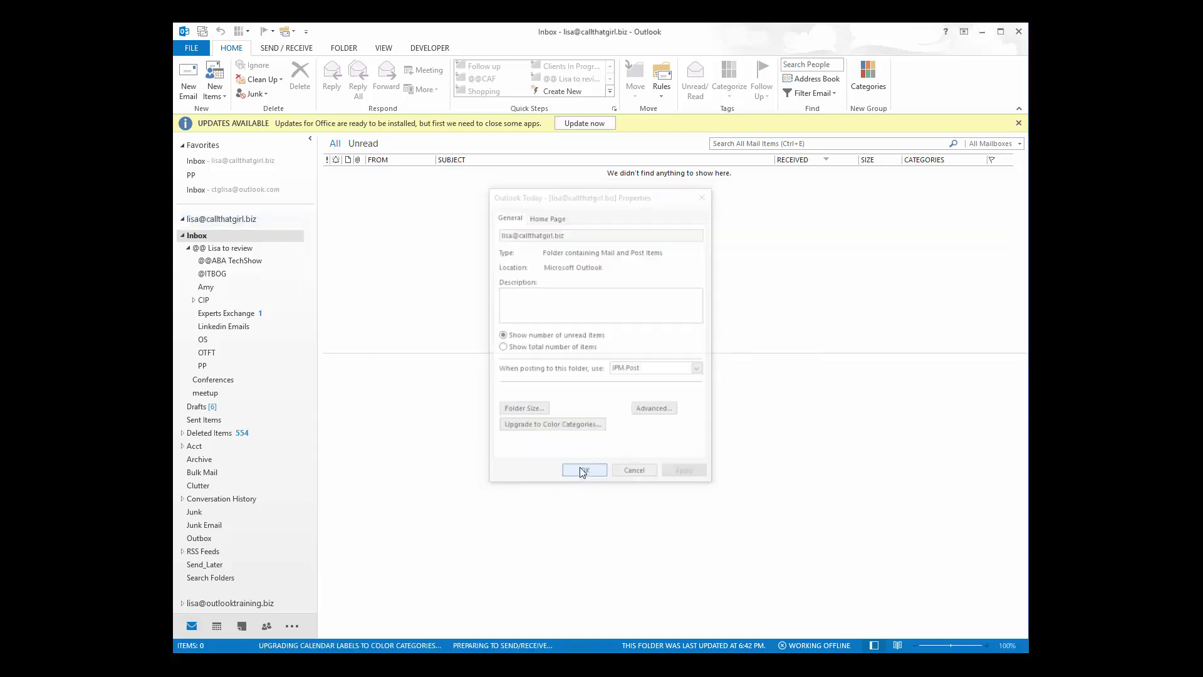
# Step: Switch to the People view to show the contacts list
pyautogui.click(267, 625)
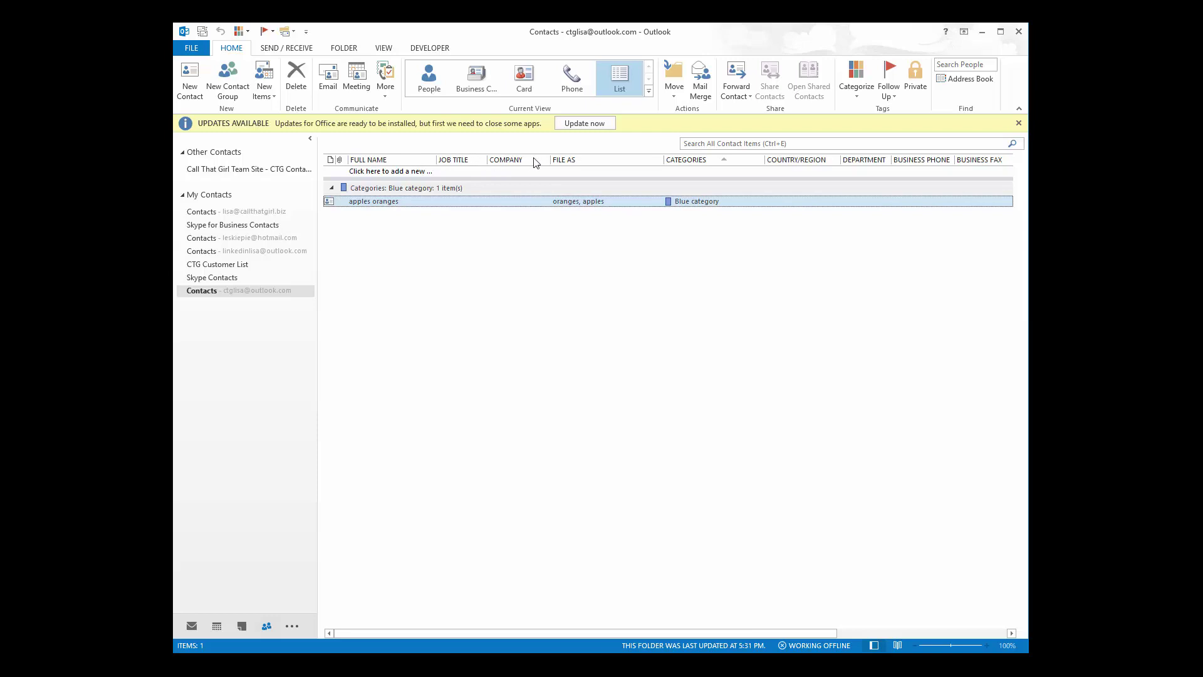
# Step: Open the Field Chooser for the contacts list and add a Last Name column
pyautogui.rightClick(614, 163)
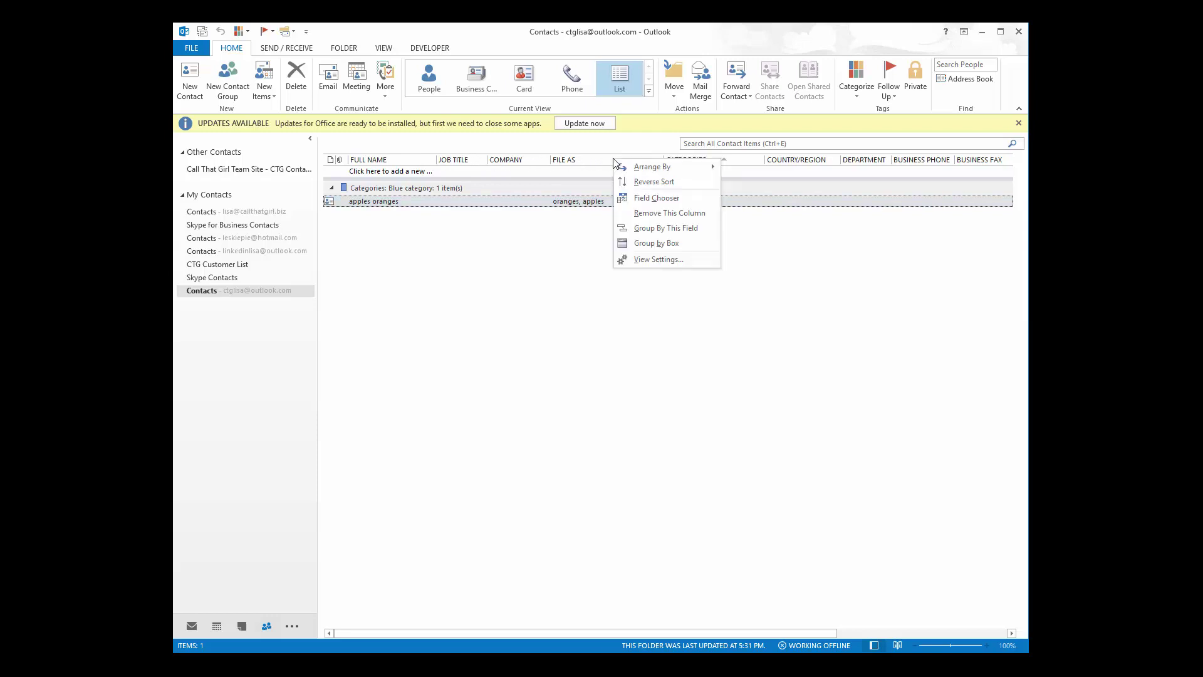
pyautogui.click(649, 201)
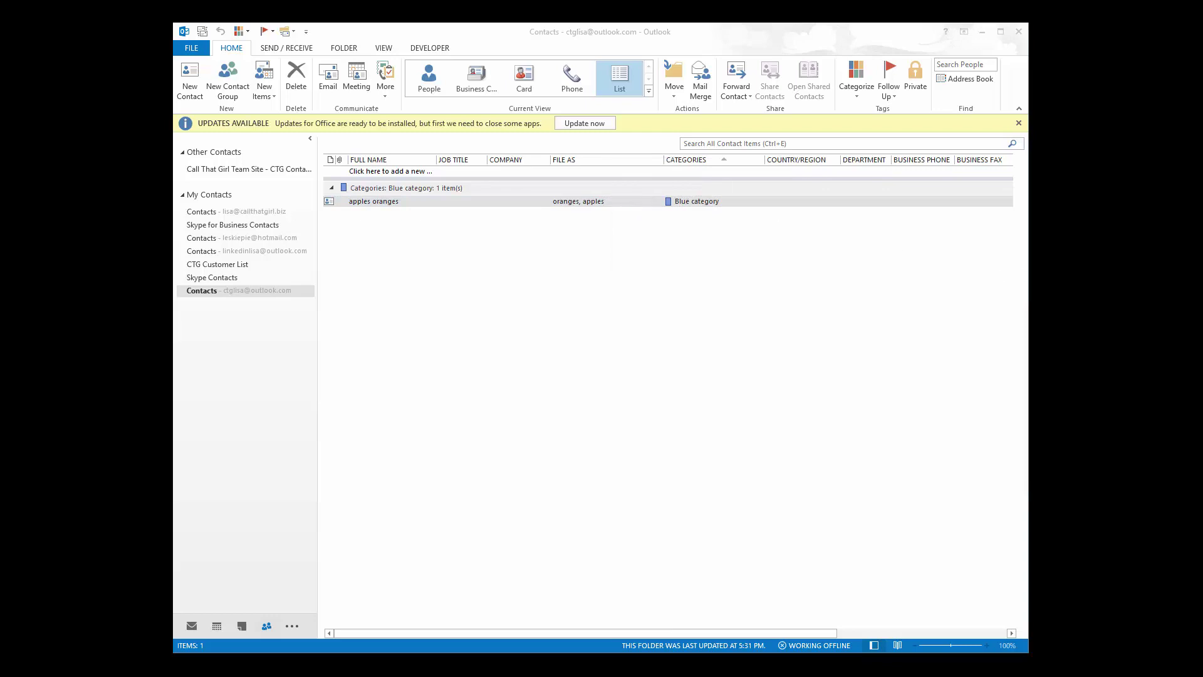
pyautogui.moveTo(788, 304); pyautogui.dragTo(555, 263)
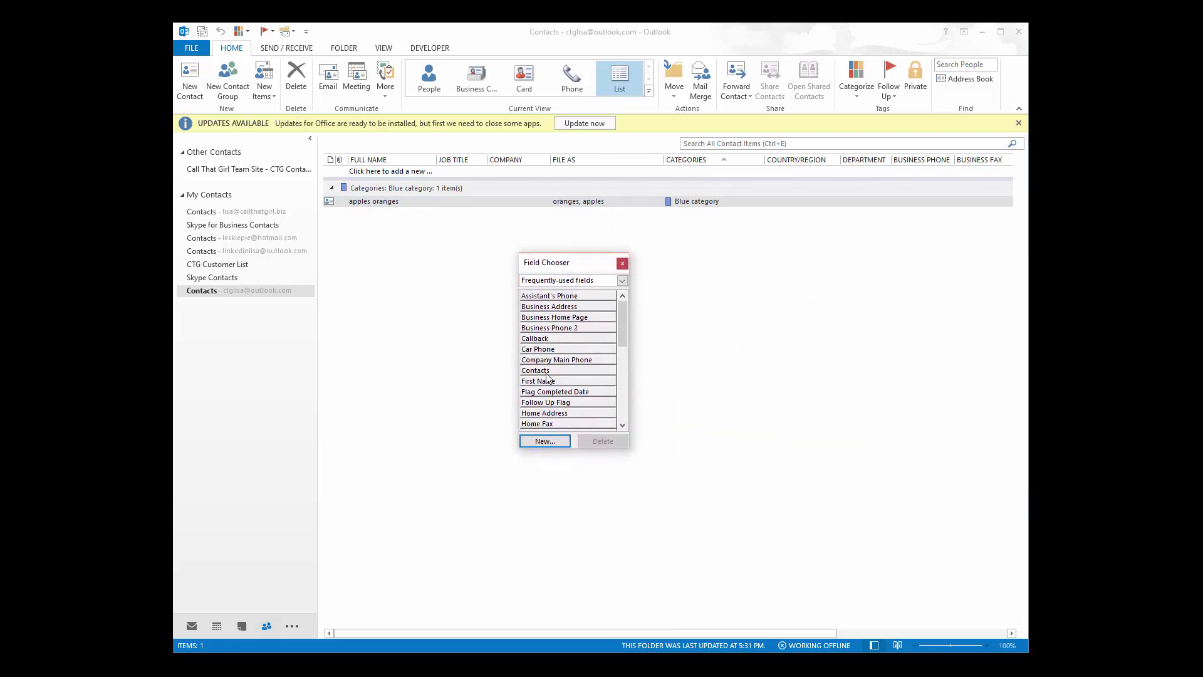
pyautogui.scroll(-1, 547, 376)
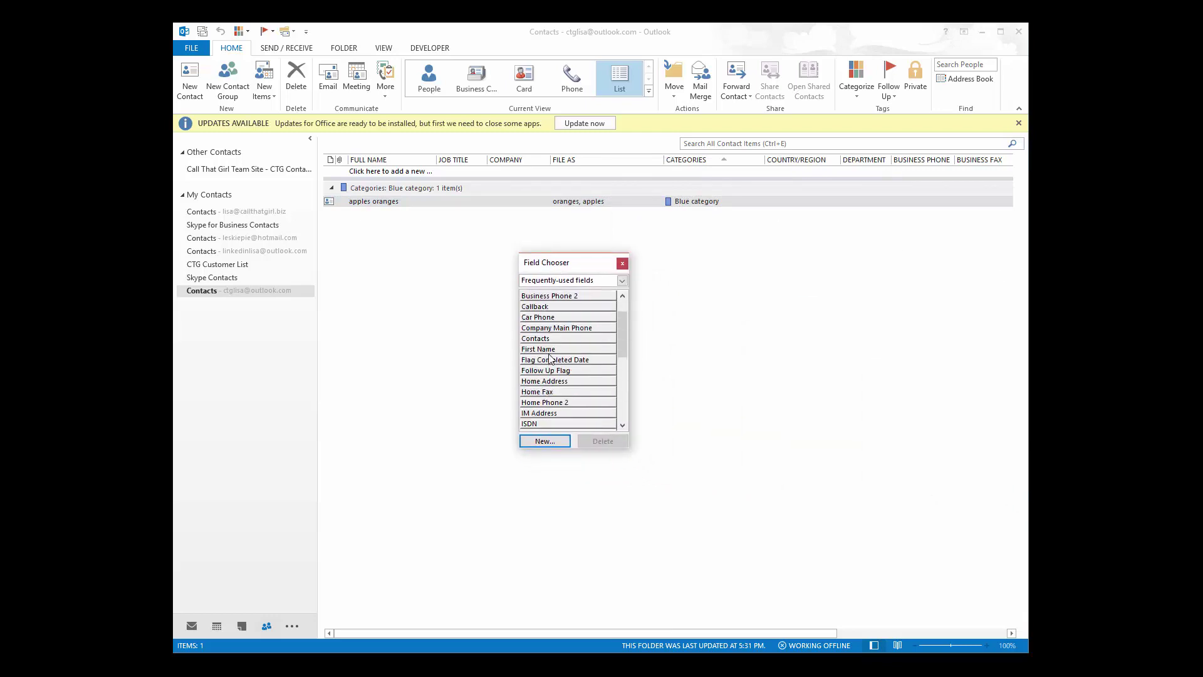
pyautogui.scroll(-1, 549, 361)
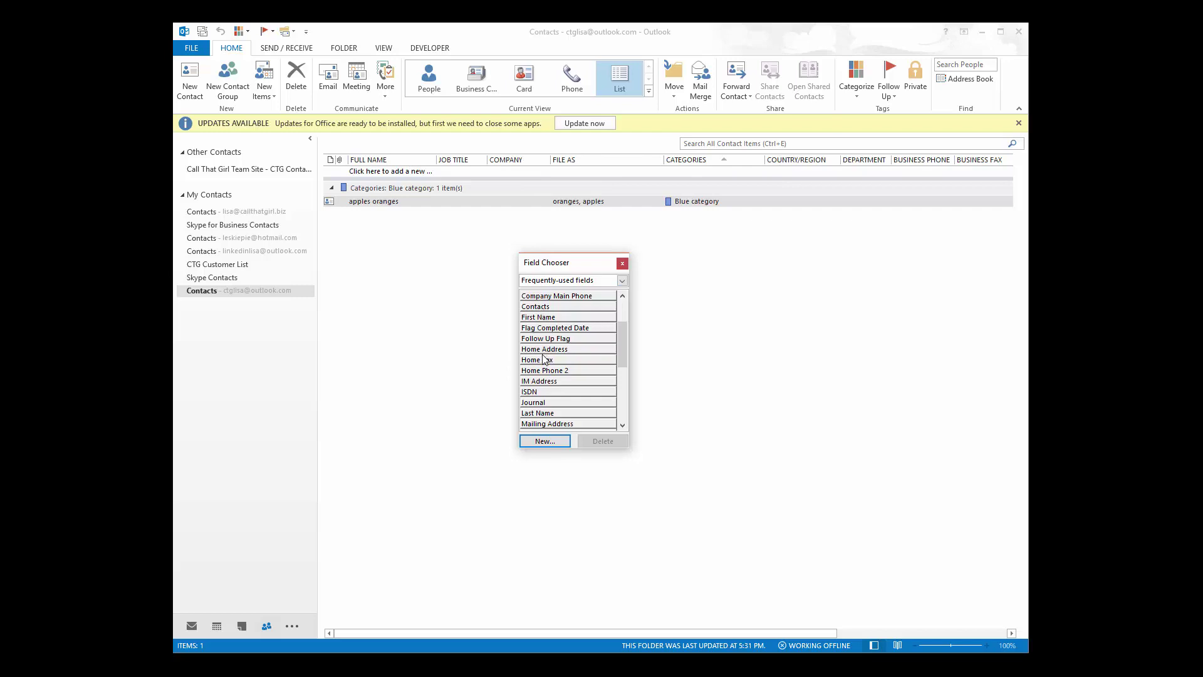
pyautogui.moveTo(545, 413); pyautogui.dragTo(504, 163)
# Step: Add a First Name column and remove the Job Title and Company columns
pyautogui.click(539, 379)
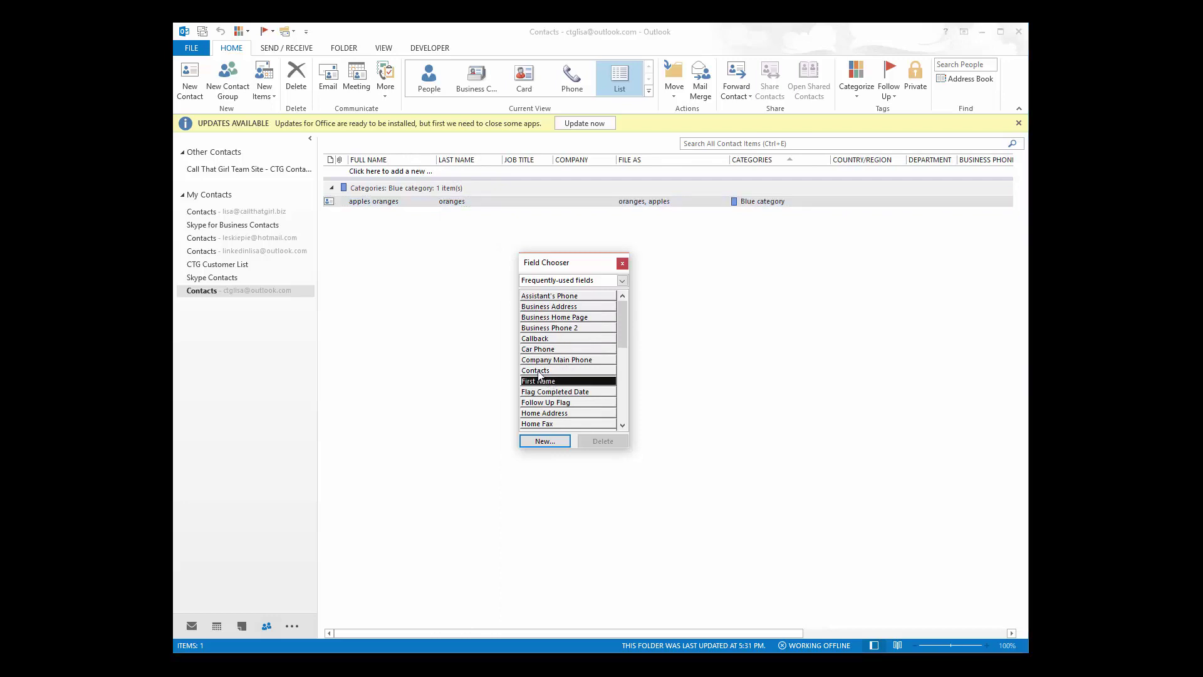
pyautogui.moveTo(539, 376); pyautogui.dragTo(495, 163)
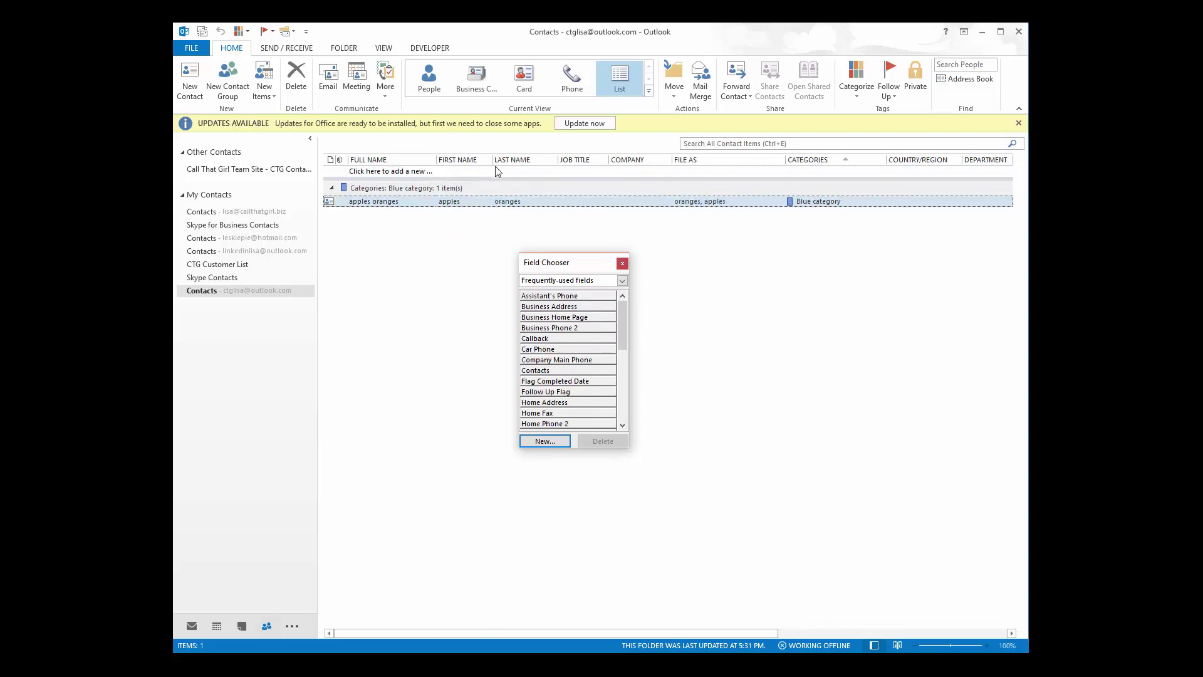
pyautogui.moveTo(576, 162); pyautogui.dragTo(560, 335)
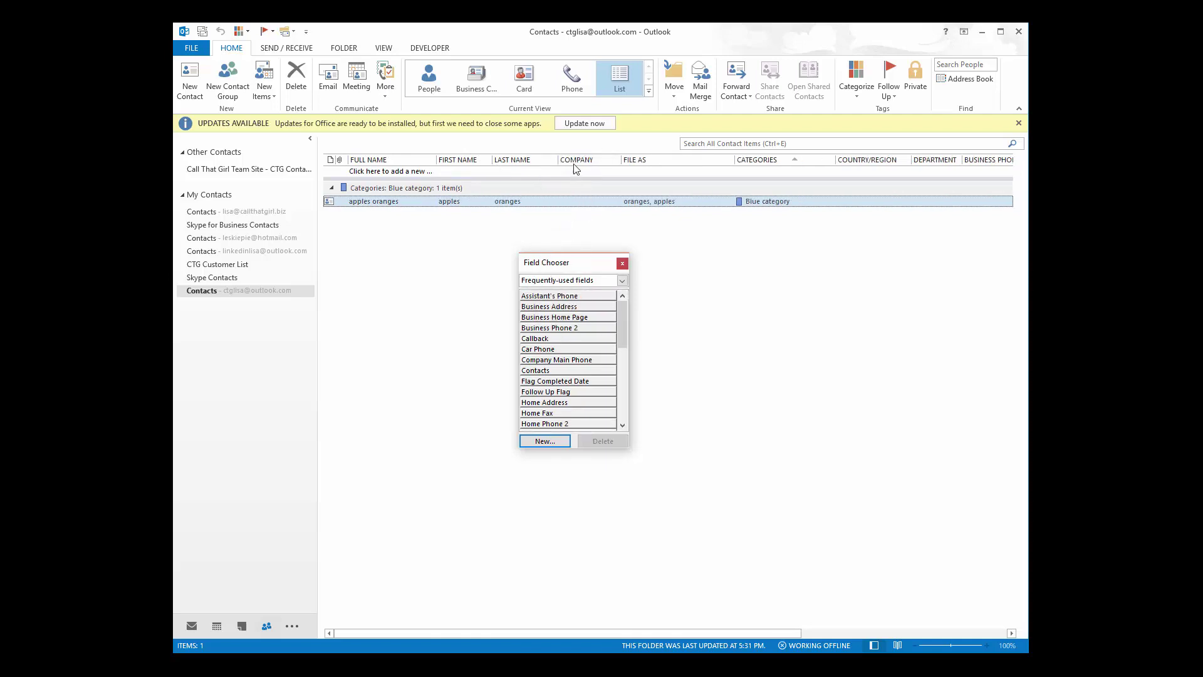
pyautogui.moveTo(575, 160); pyautogui.dragTo(567, 320)
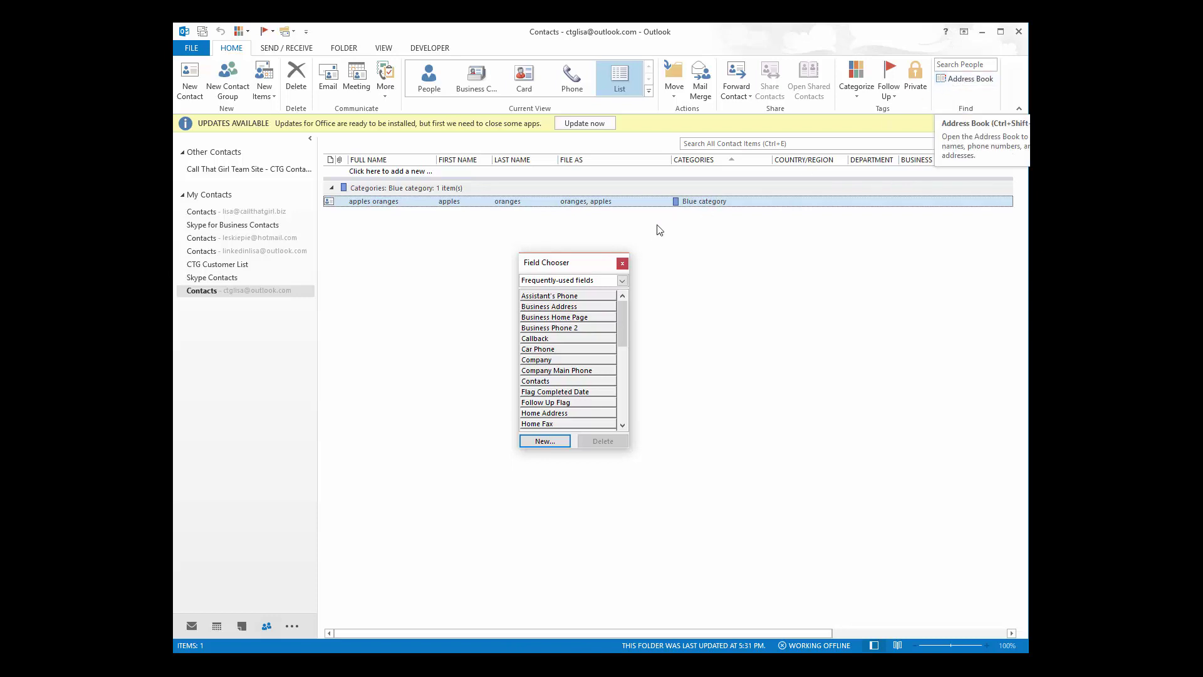
# Step: Close the Field Chooser, open the Address Book and switch to the other account's contacts
pyautogui.click(623, 263)
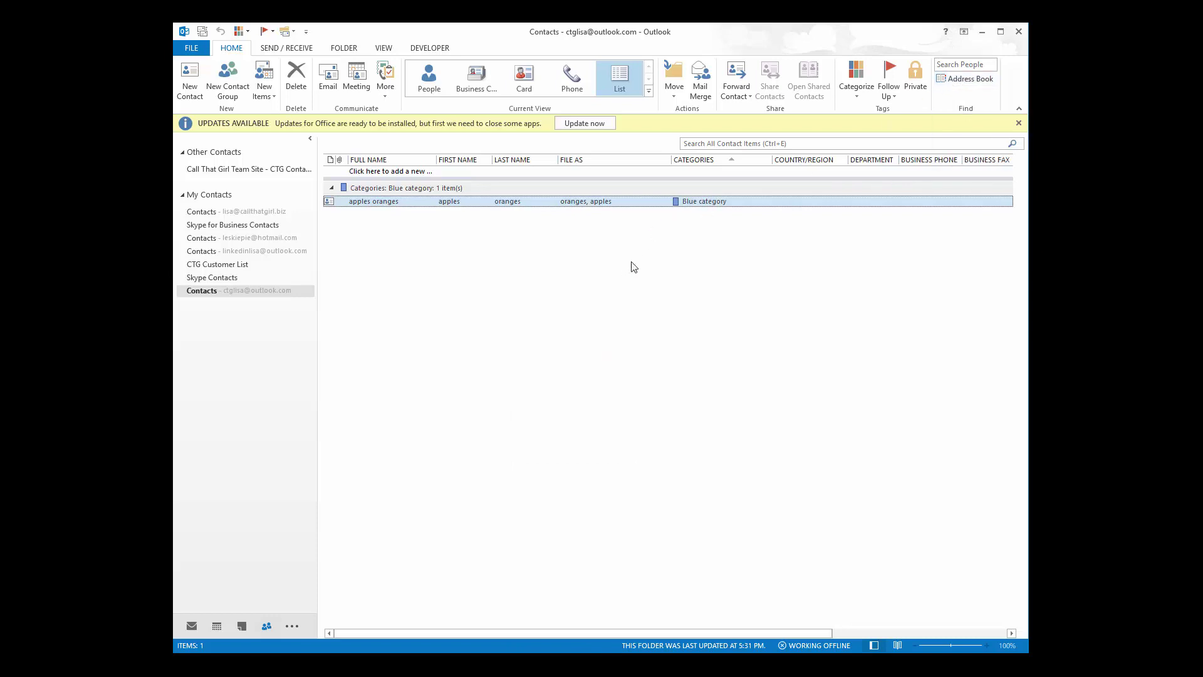
pyautogui.click(957, 86)
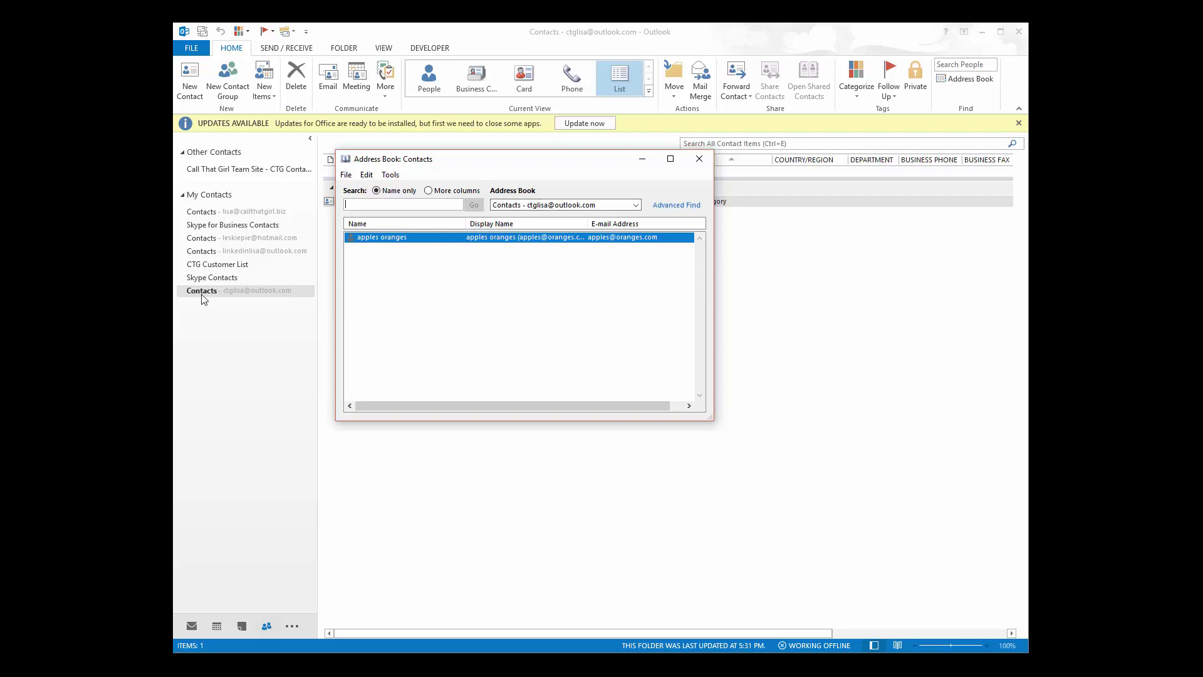
pyautogui.click(513, 206)
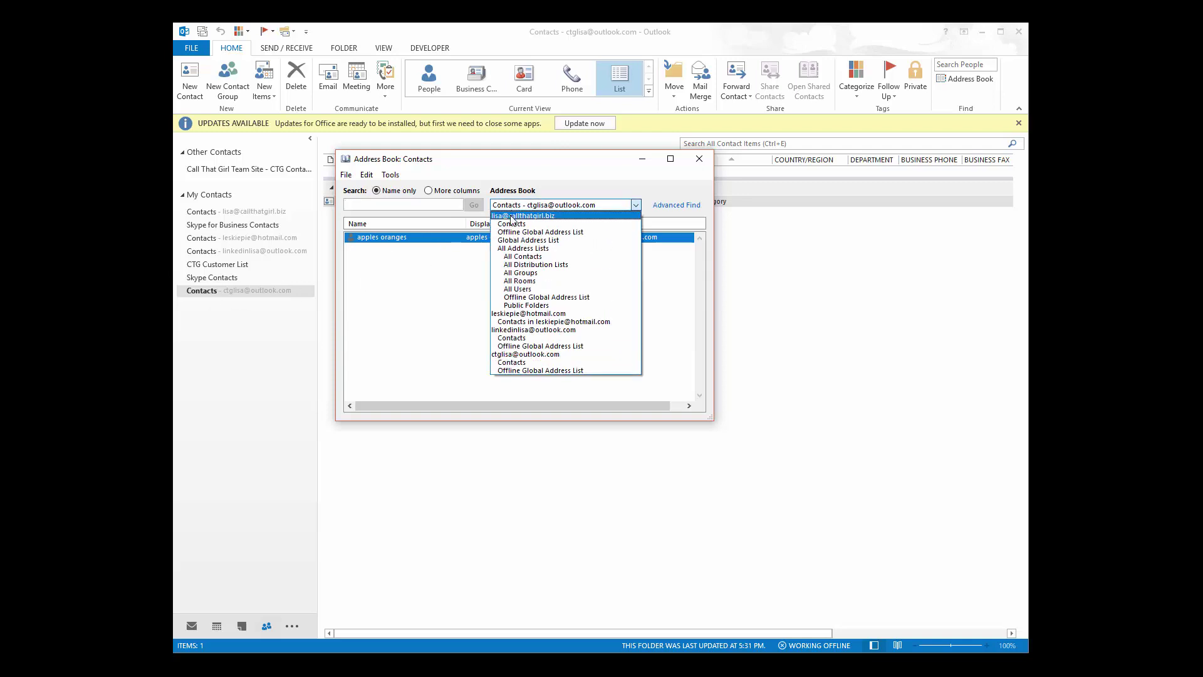
pyautogui.click(511, 224)
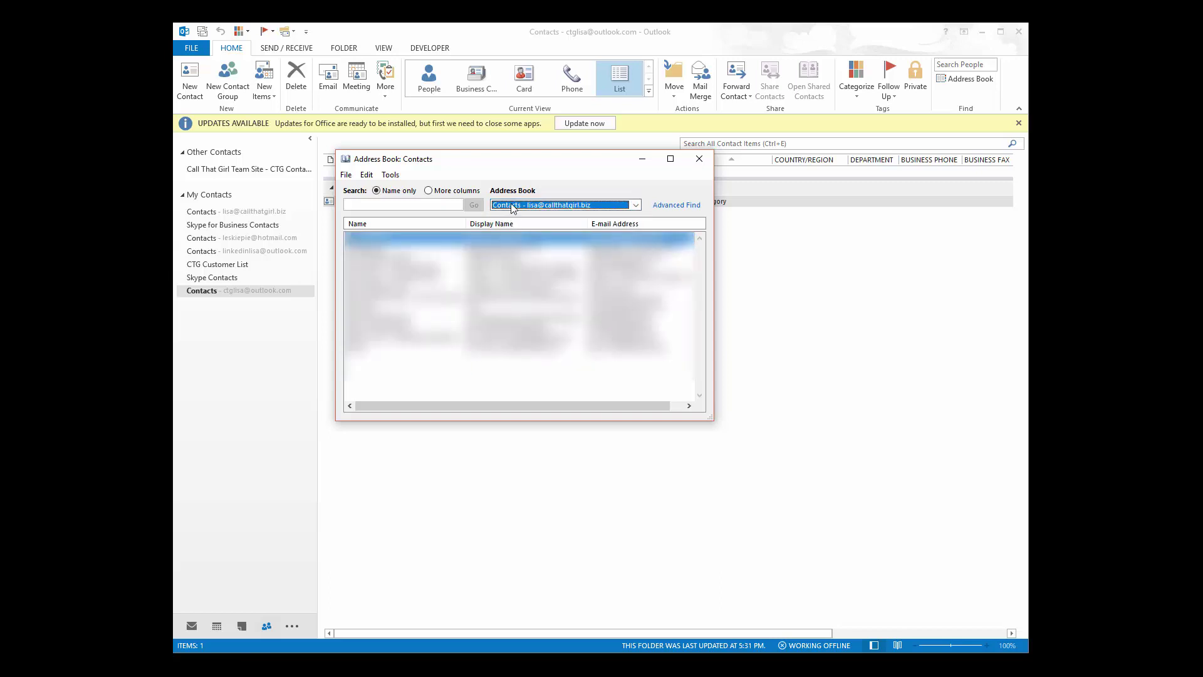
pyautogui.click(513, 205)
pyautogui.click(539, 232)
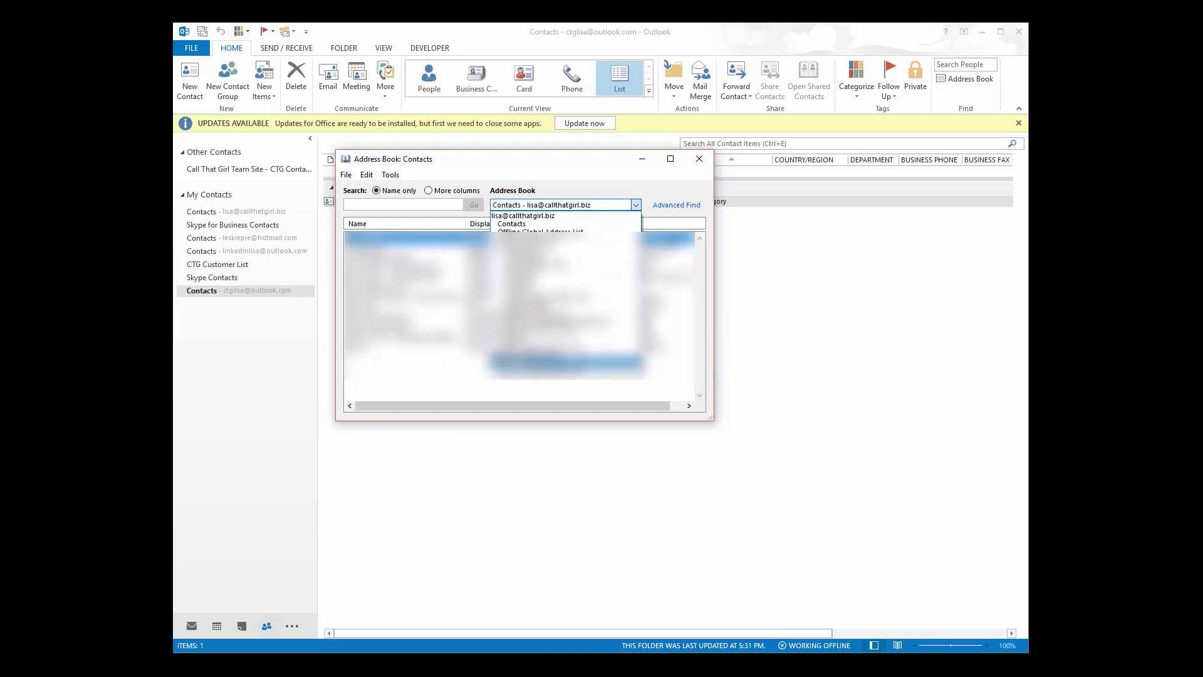
# Step: Switch the Address Book back to the apples oranges contacts list, then close and reopen it
pyautogui.click(534, 358)
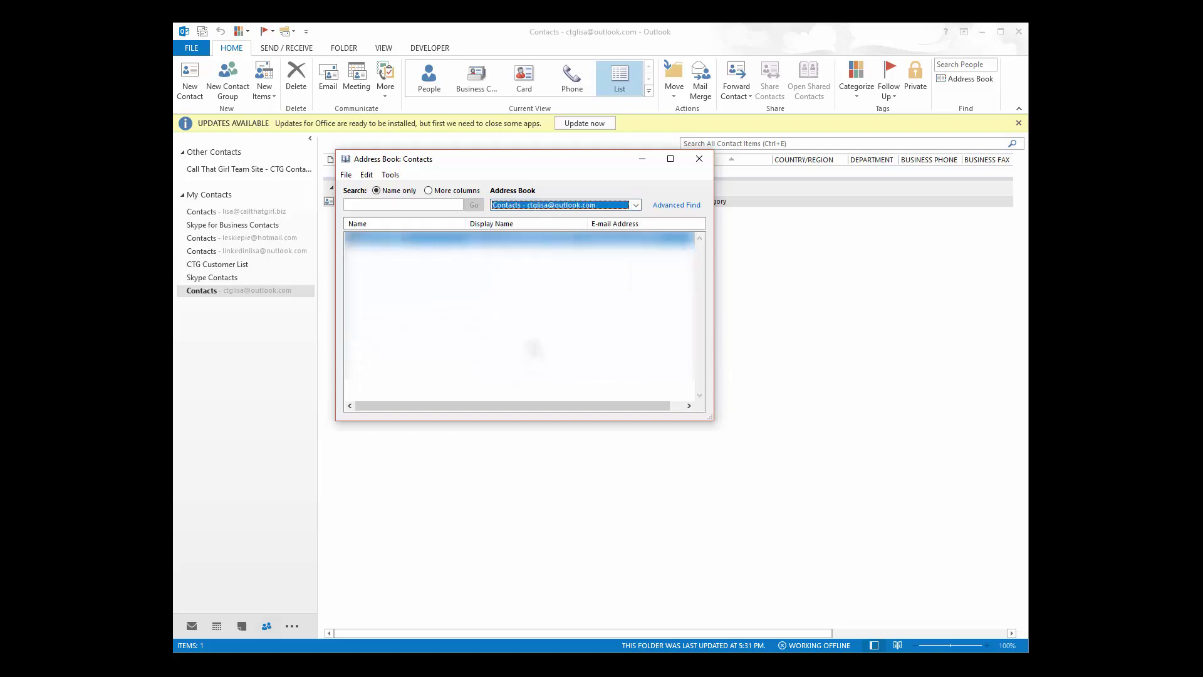
pyautogui.click(525, 207)
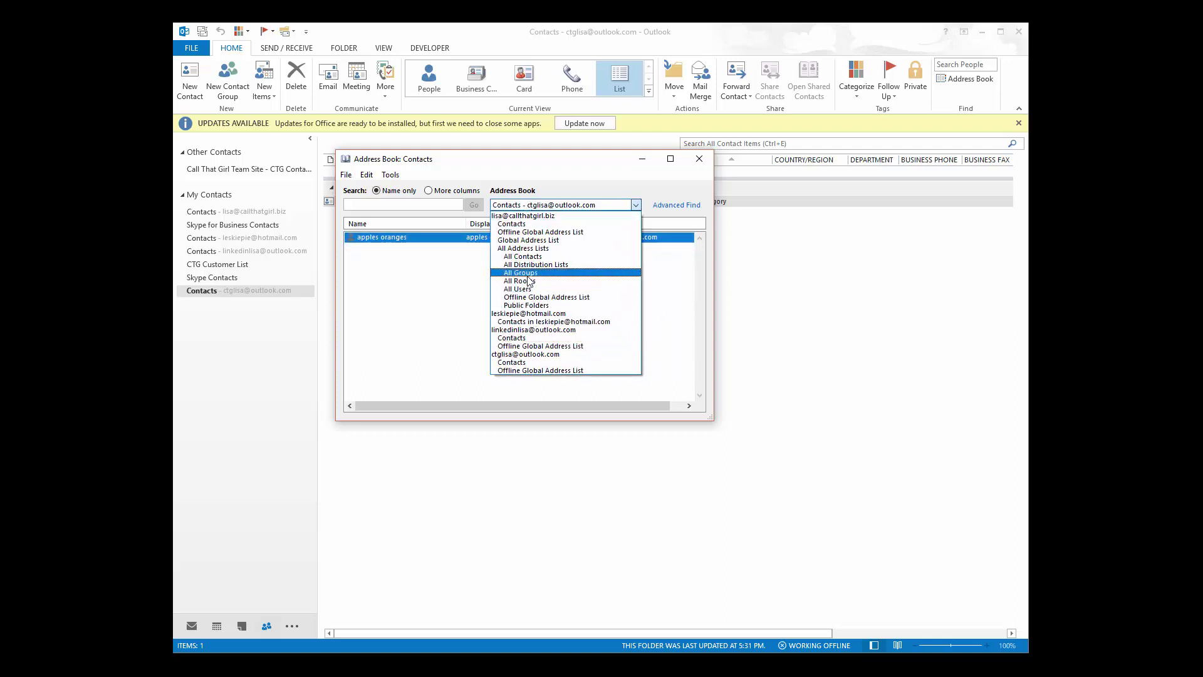
pyautogui.click(543, 186)
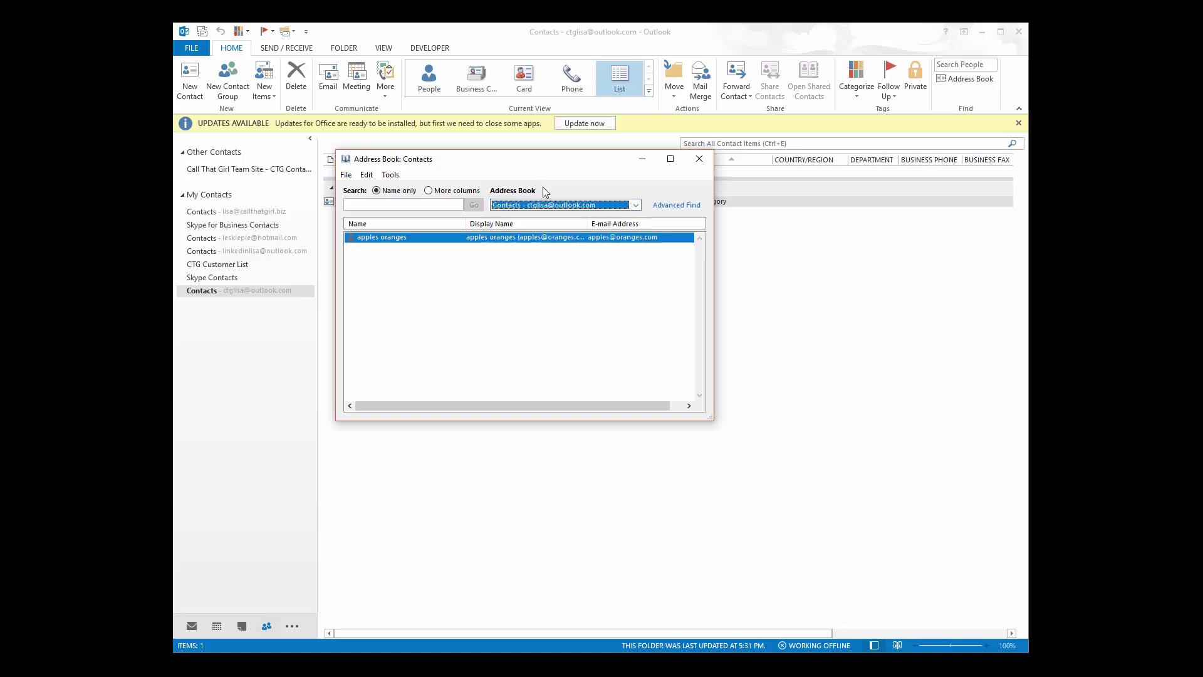
pyautogui.click(699, 159)
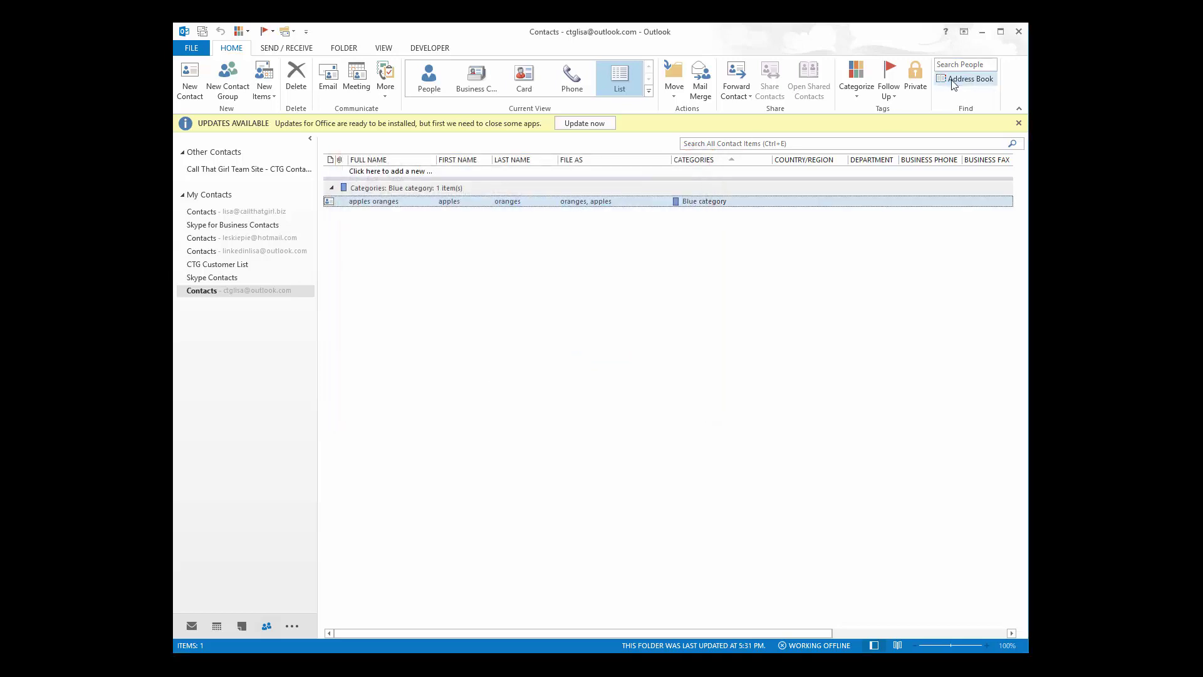
pyautogui.click(965, 79)
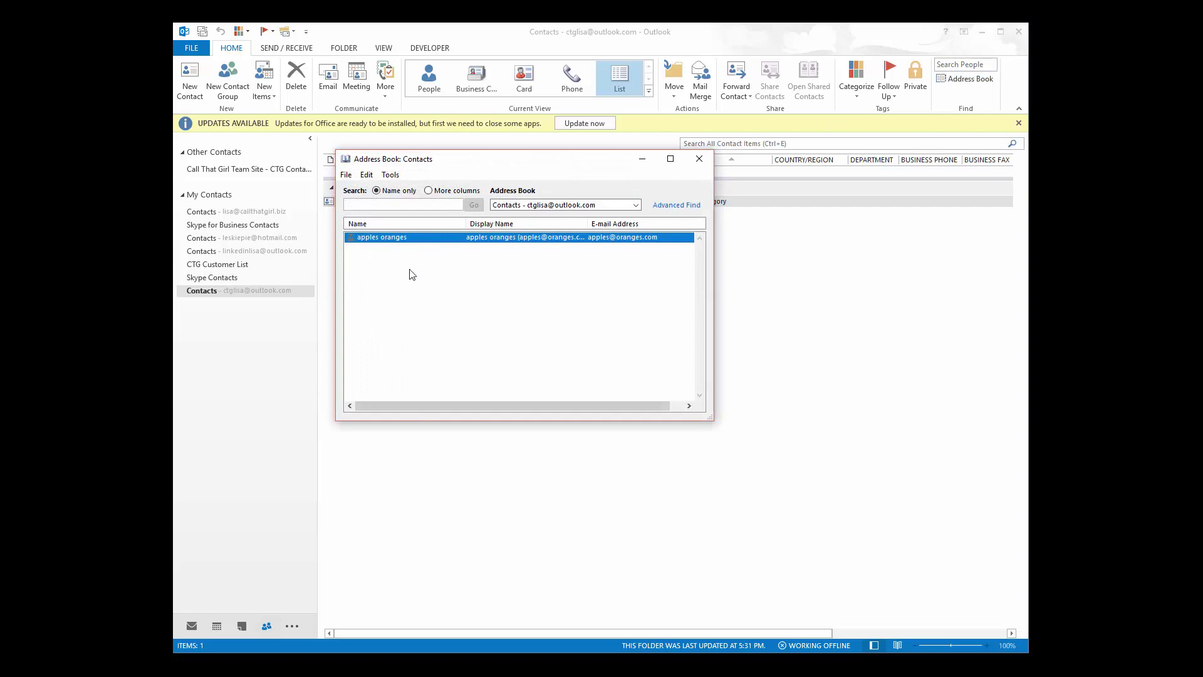
# Step: Set the addressing options to show the Hotmail account's Contacts list first, then close the Address Book
pyautogui.click(391, 175)
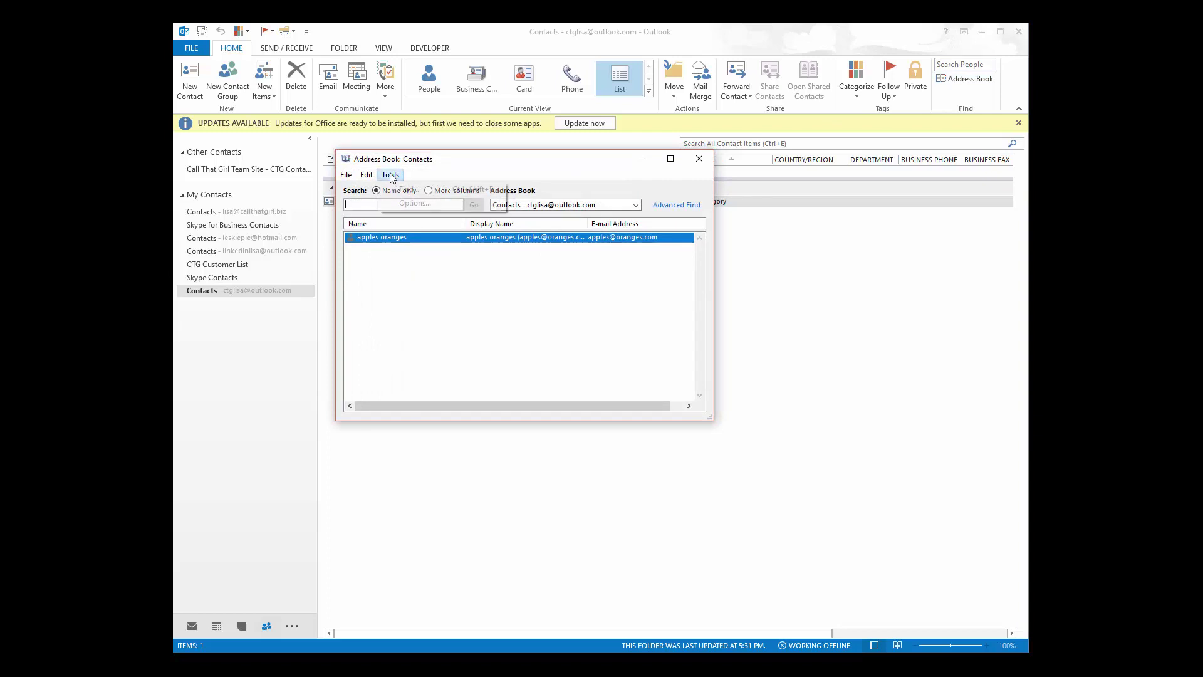
pyautogui.click(395, 203)
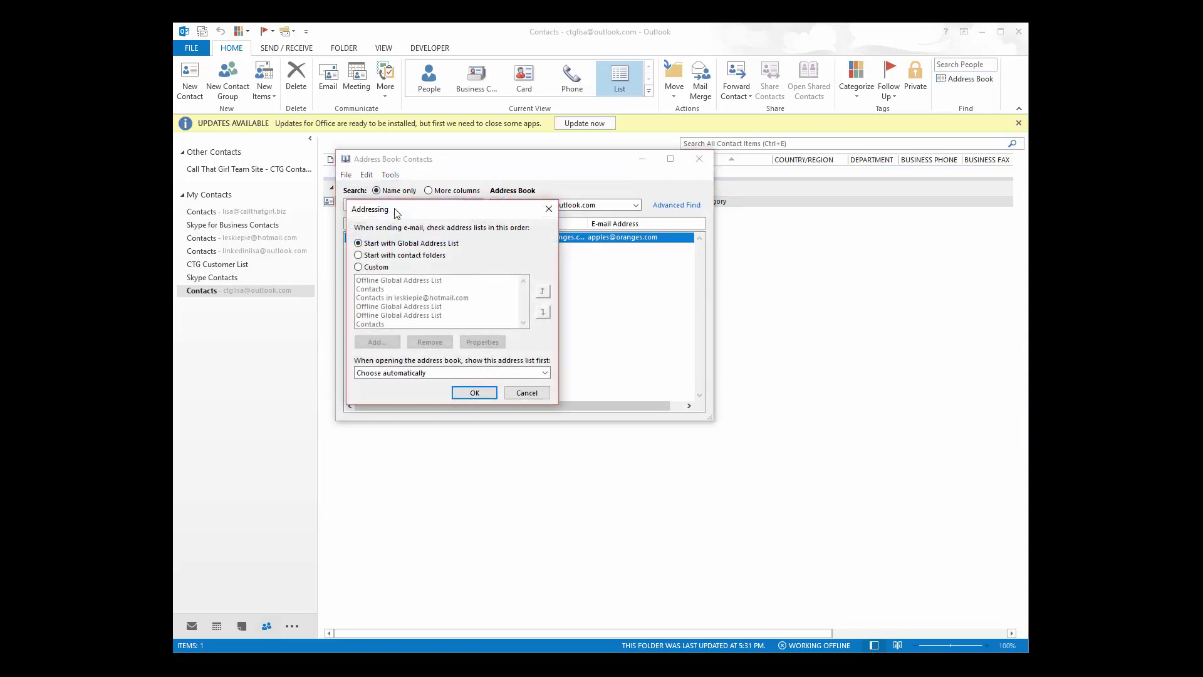
pyautogui.click(372, 269)
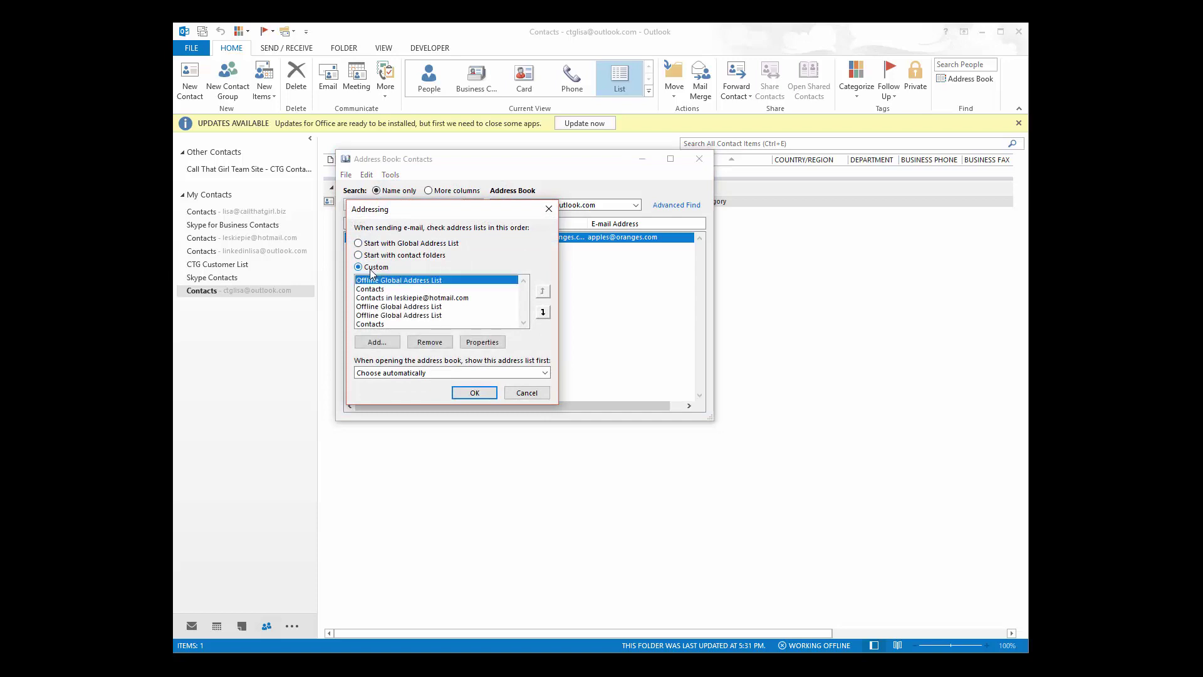
pyautogui.click(371, 307)
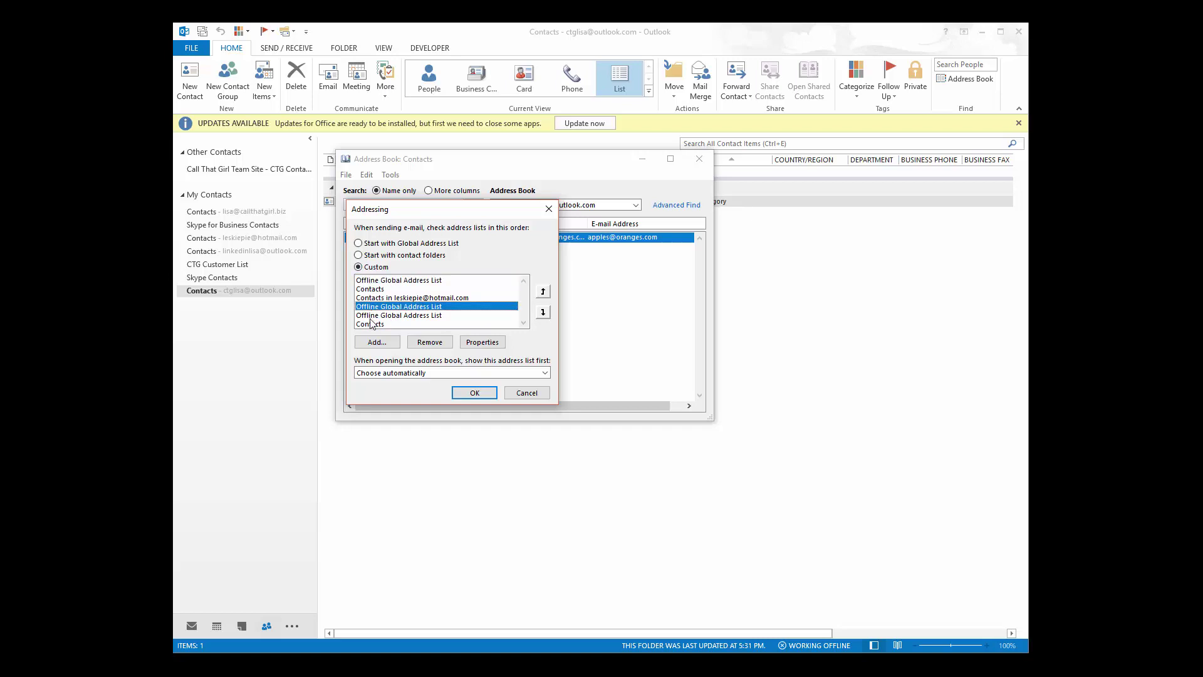
pyautogui.click(370, 324)
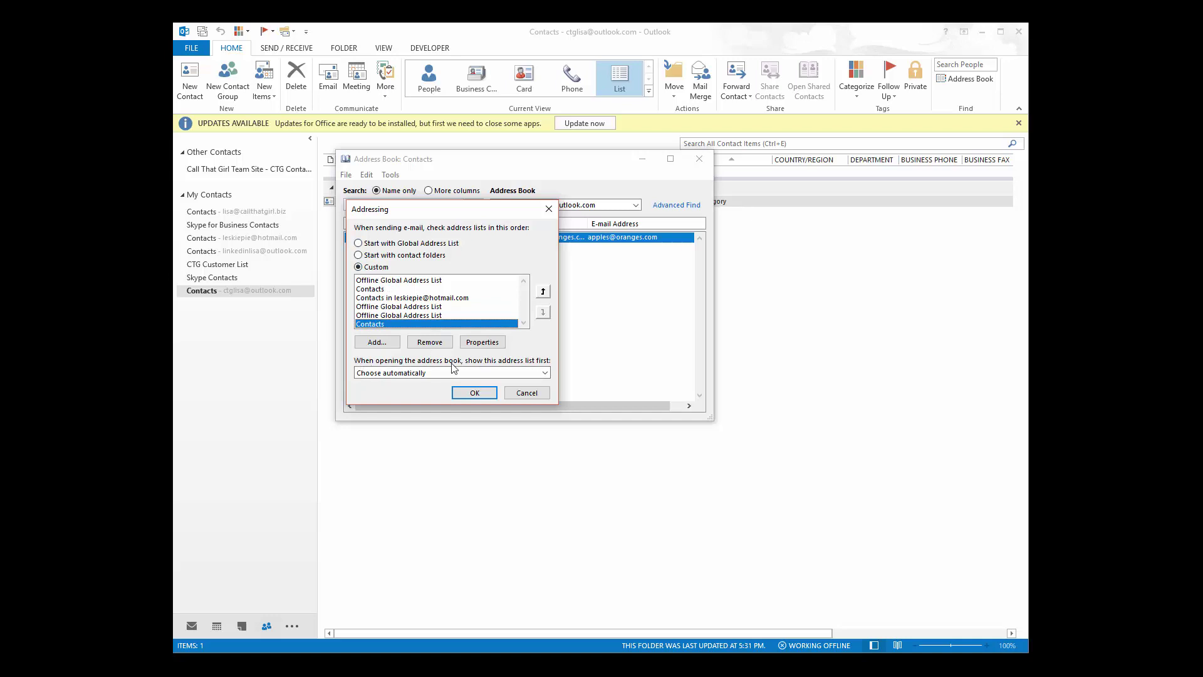
pyautogui.click(423, 373)
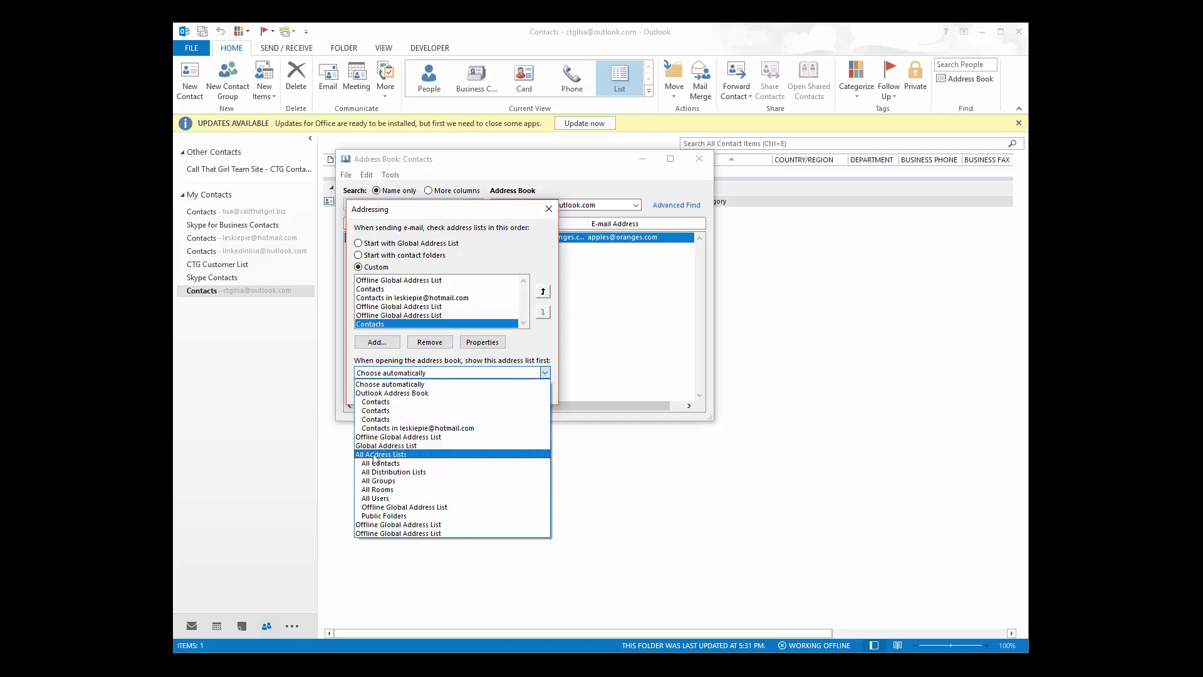
pyautogui.click(384, 428)
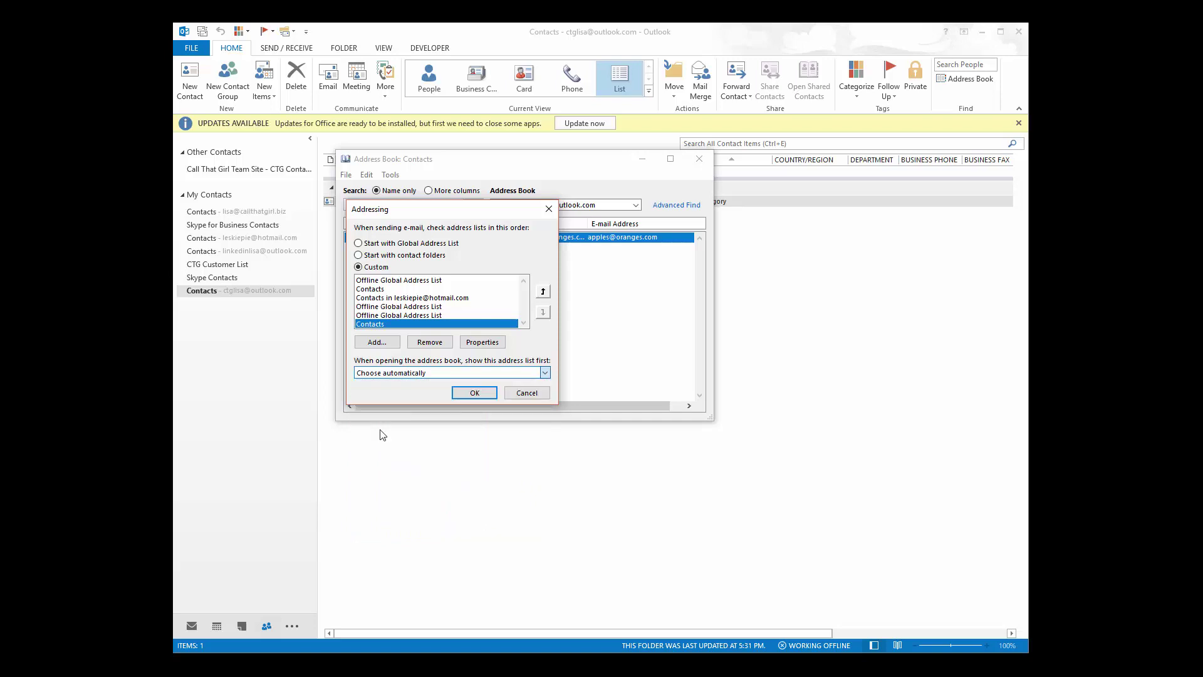
pyautogui.click(469, 392)
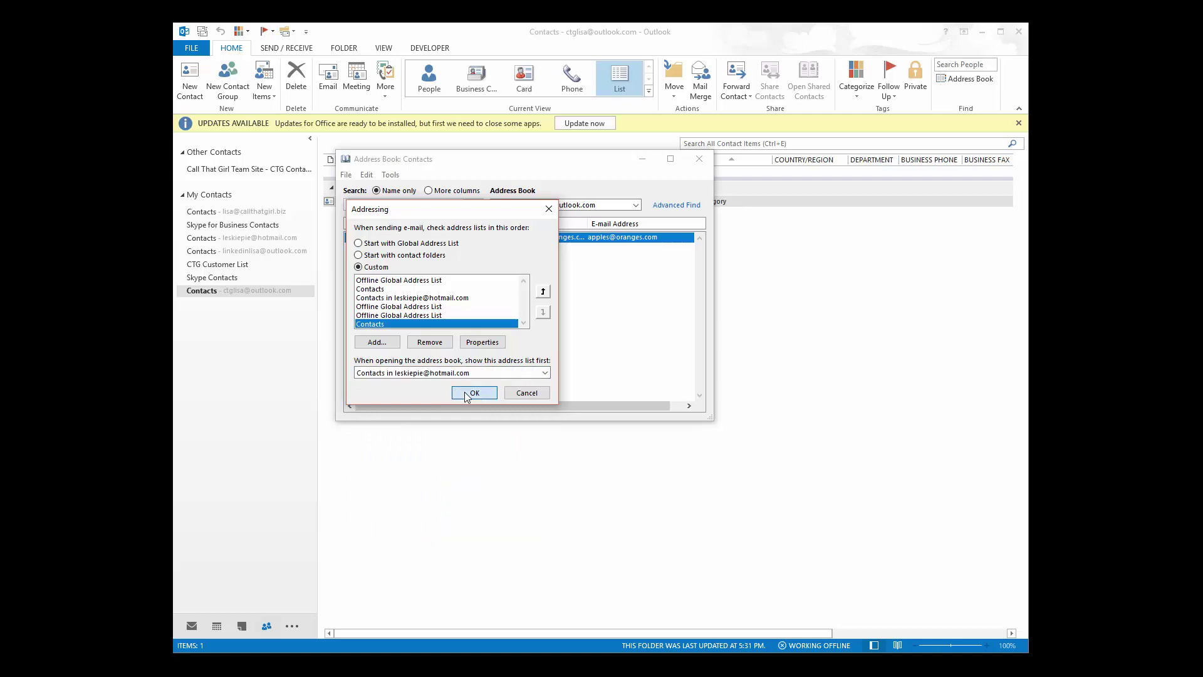
pyautogui.click(700, 159)
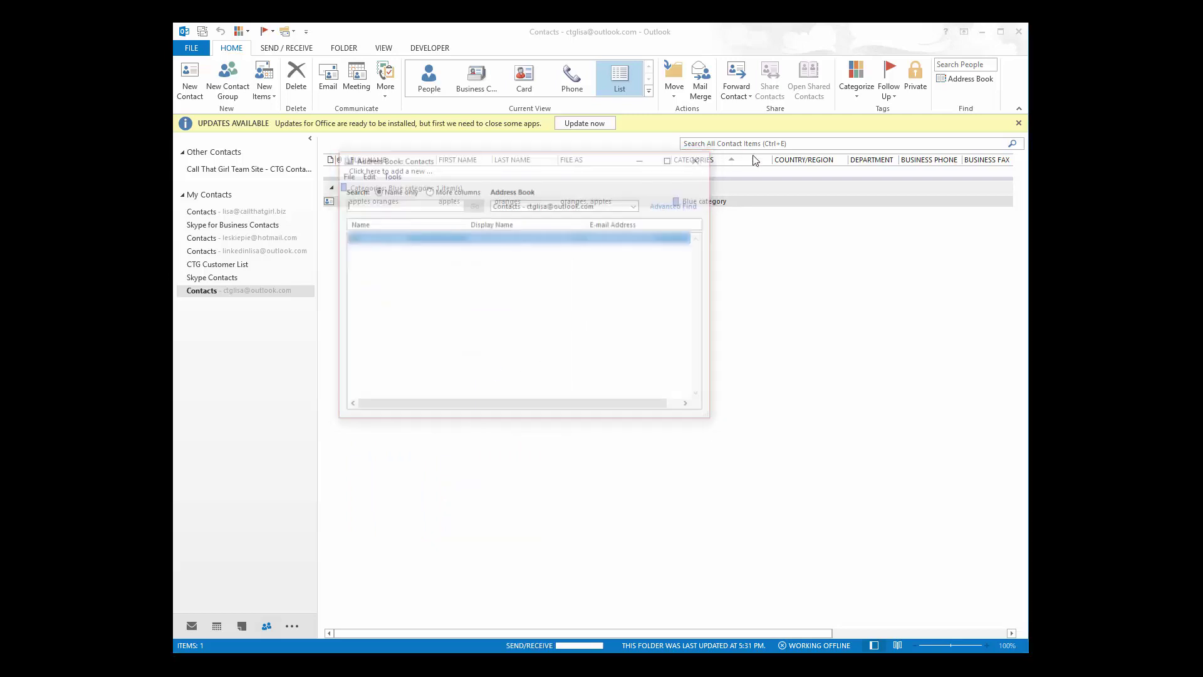
# Step: Verify the Address Book now opens on the Hotmail contacts, then go to the Inbox
pyautogui.click(958, 79)
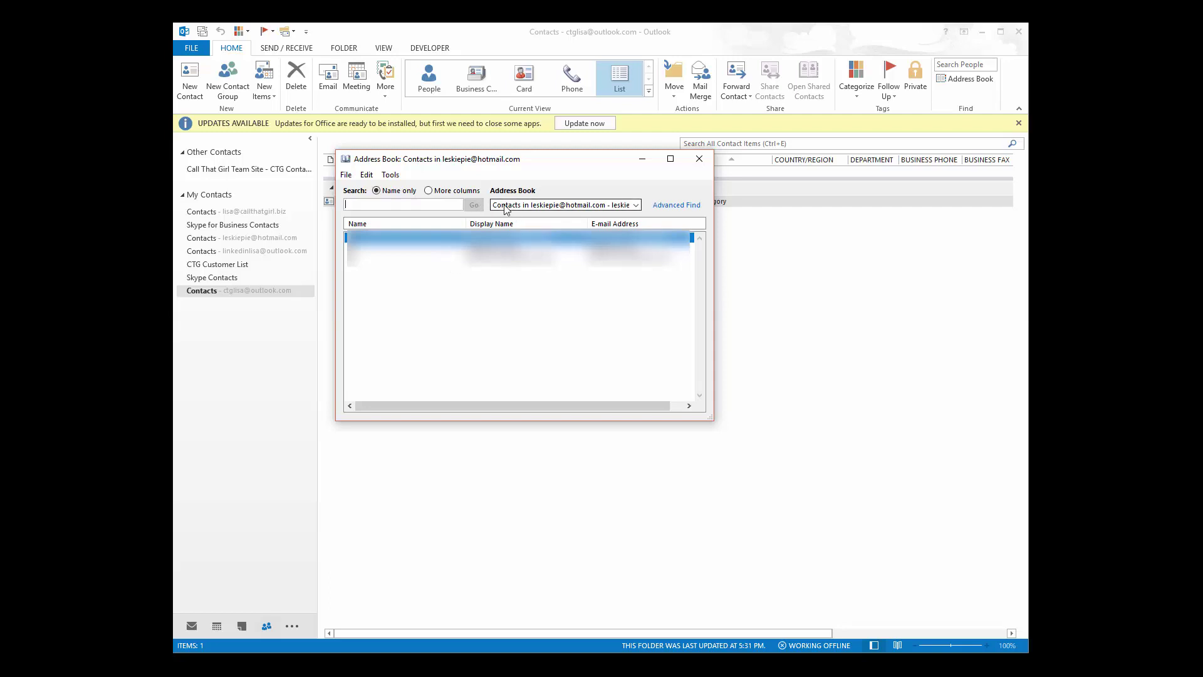
pyautogui.click(699, 159)
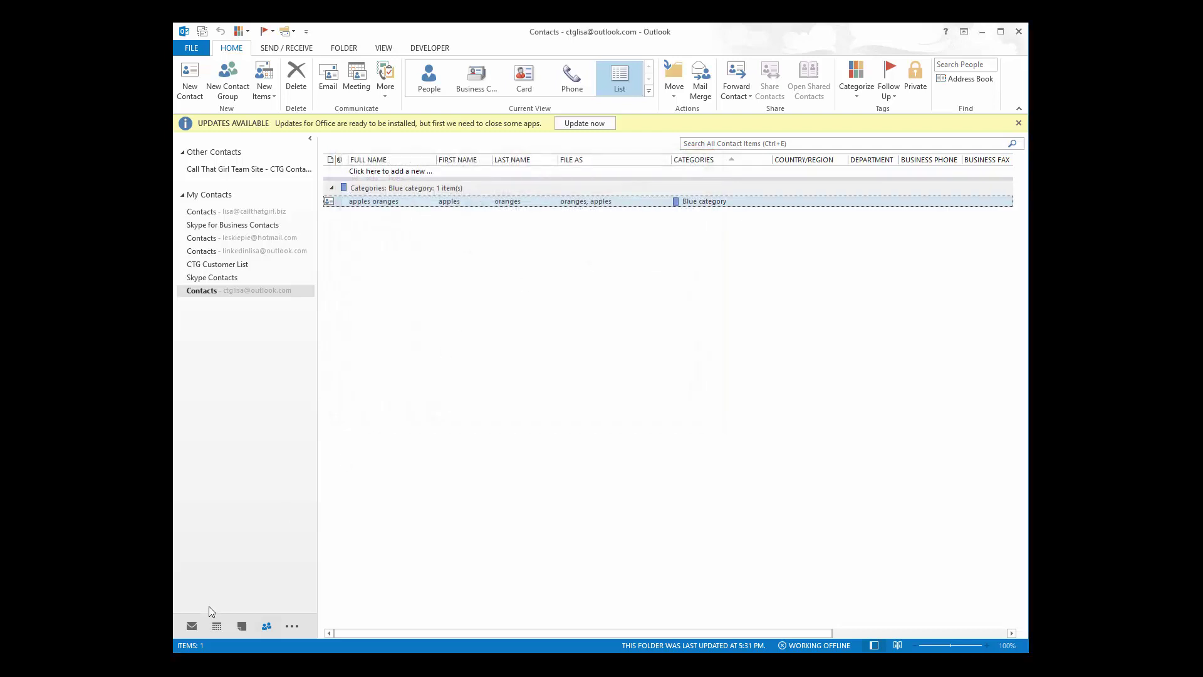
pyautogui.click(192, 626)
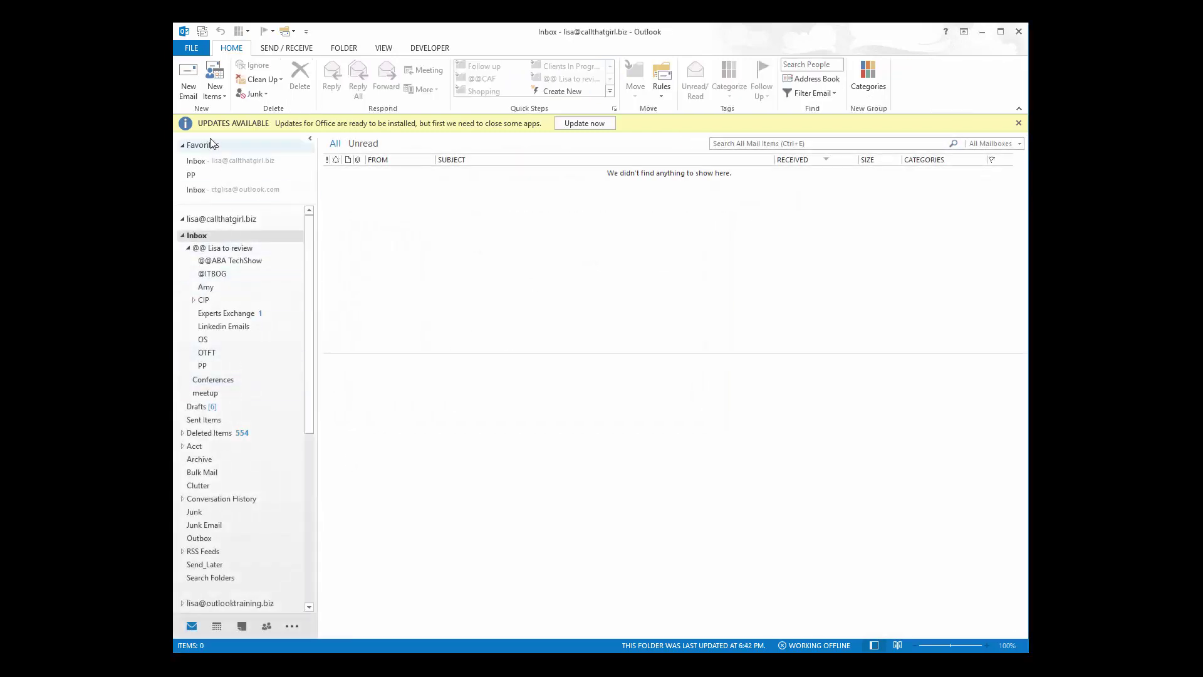
# Step: Check a new email's recipient picker lists Hotmail contacts first, then cancel and discard the message
pyautogui.click(189, 92)
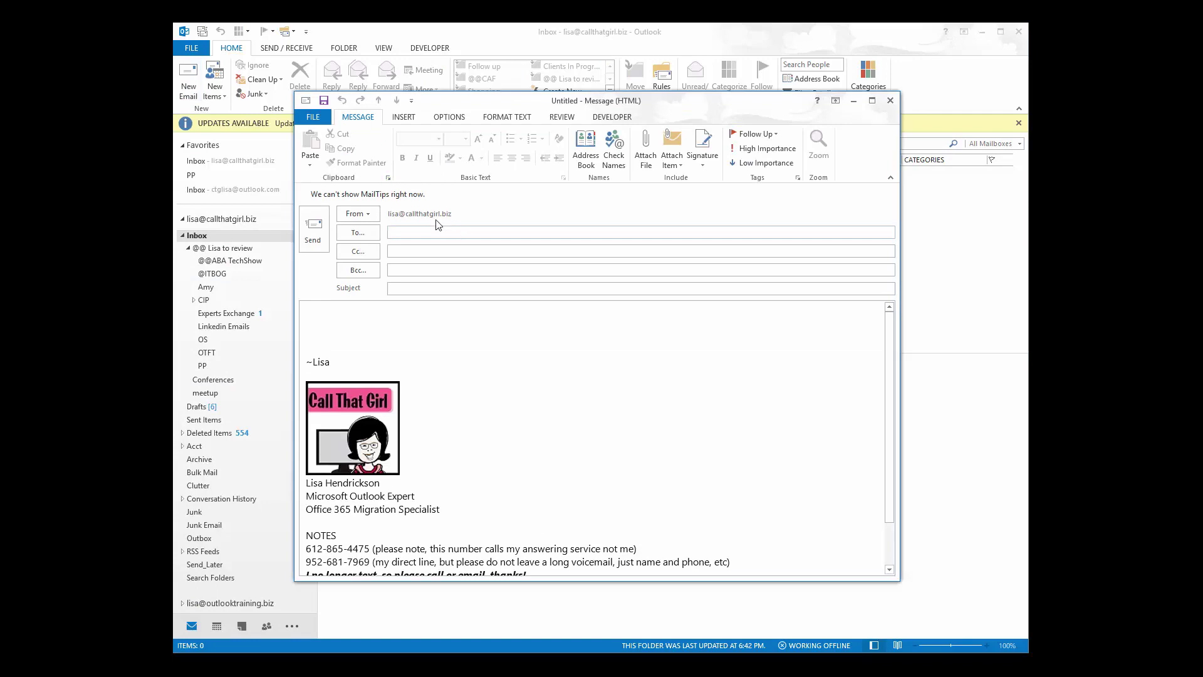
pyautogui.click(357, 233)
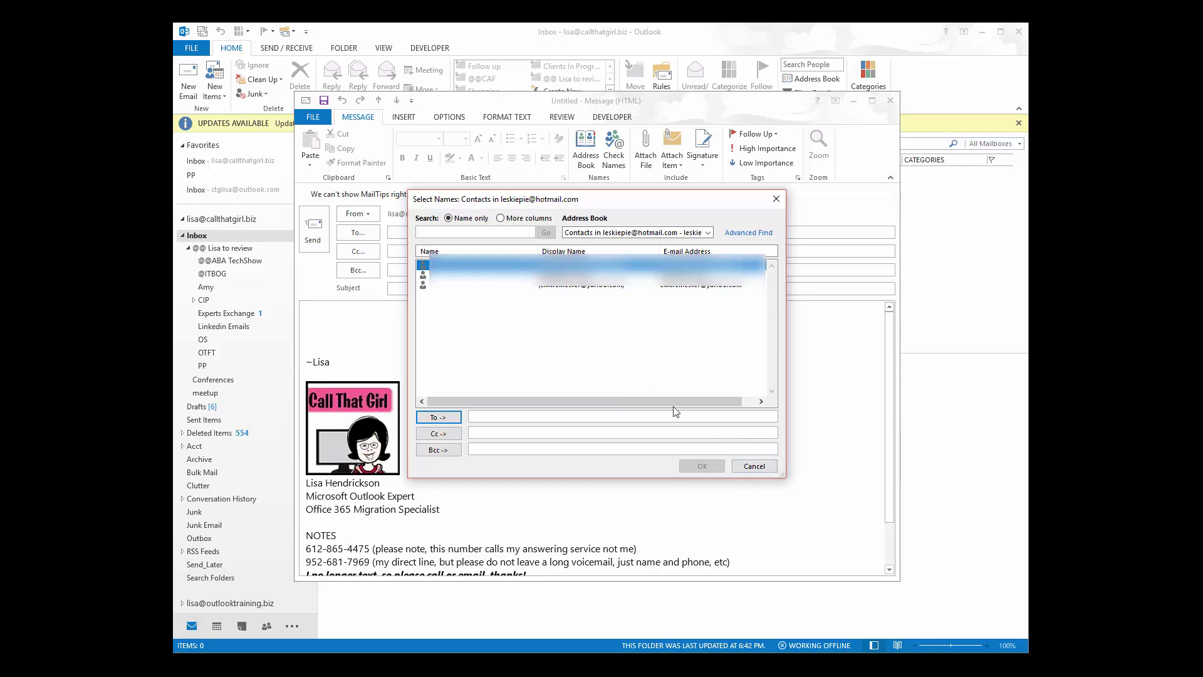
pyautogui.click(754, 465)
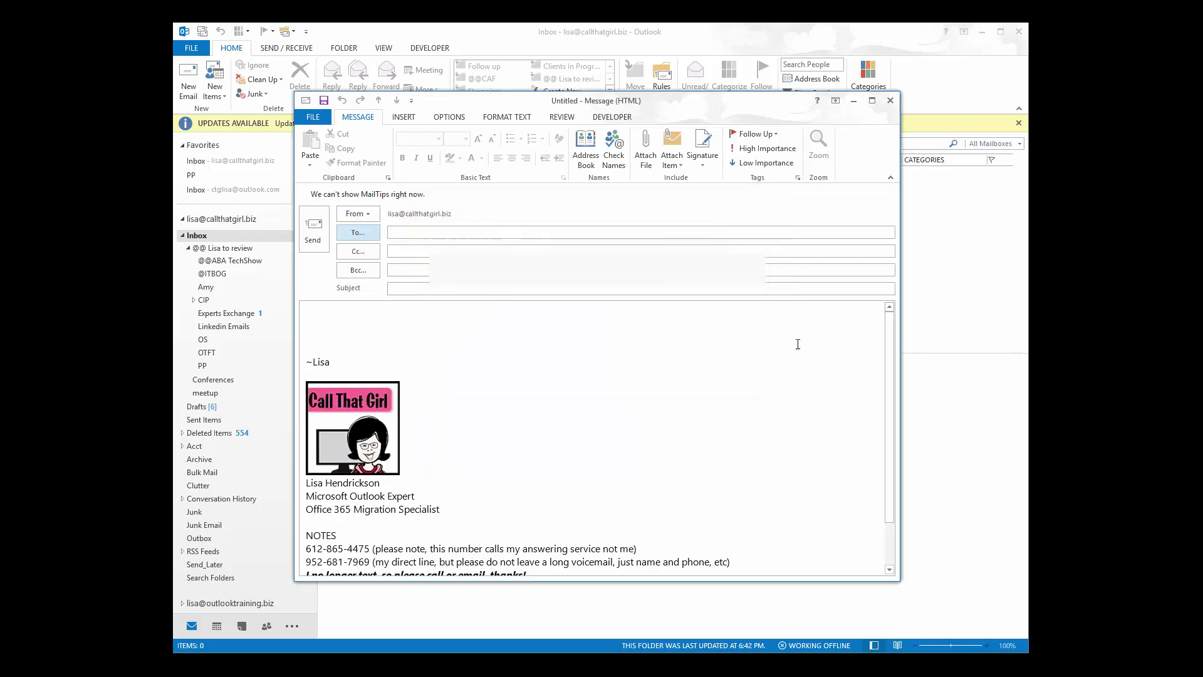
pyautogui.click(889, 100)
# Step: Confirm the Address Book options still show Hotmail Contacts first, then return to the Contacts folder
pyautogui.click(788, 79)
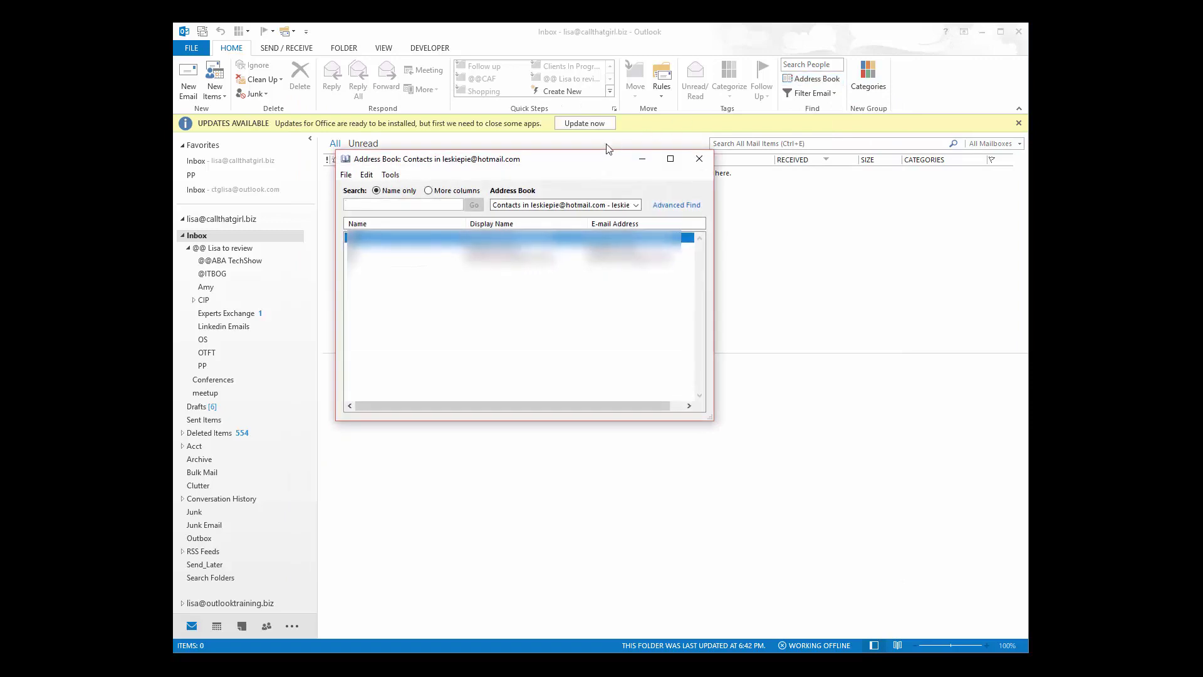
pyautogui.moveTo(581, 161); pyautogui.dragTo(546, 166)
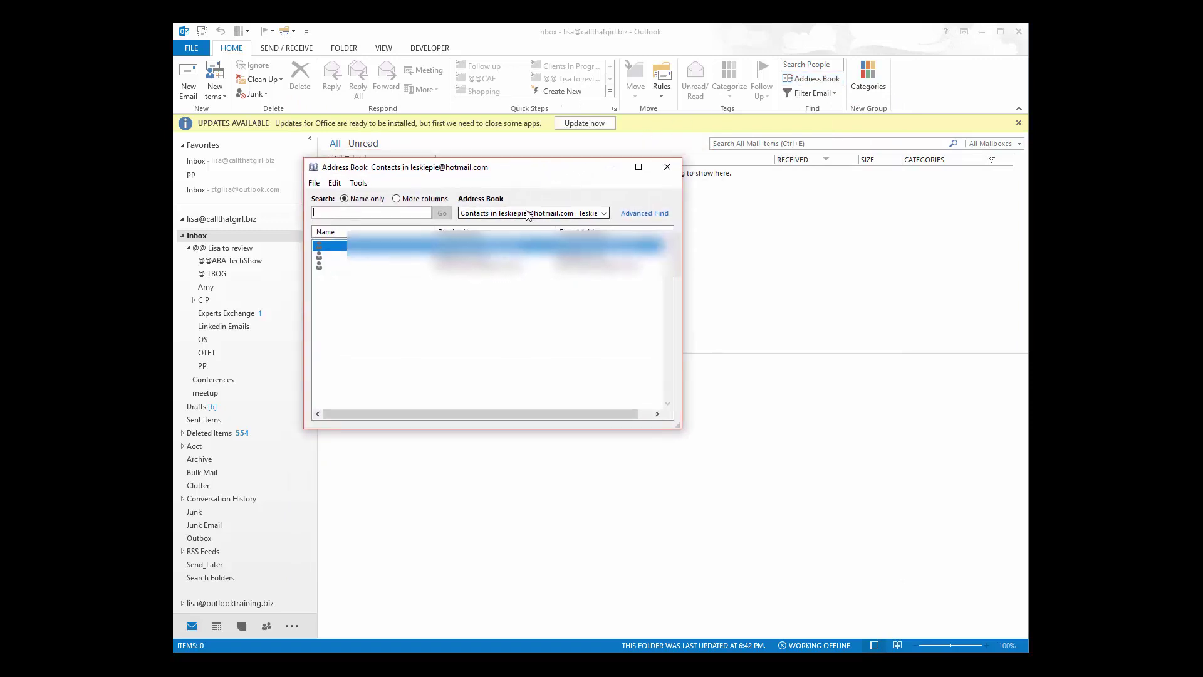
pyautogui.click(359, 183)
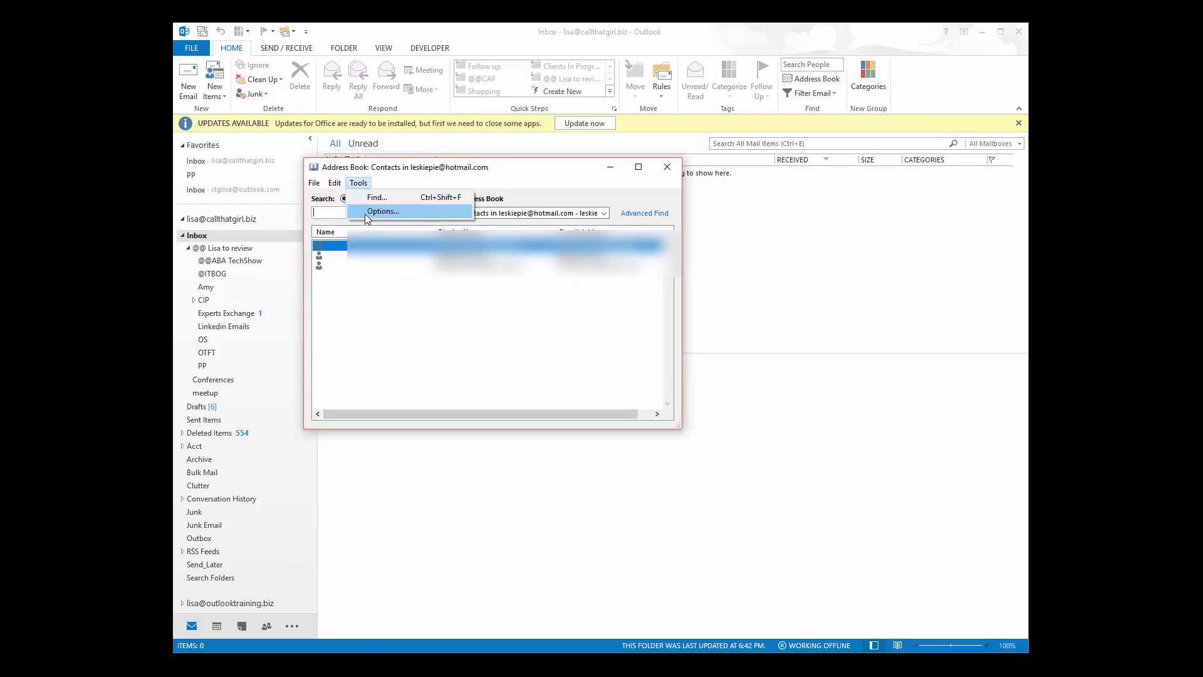
pyautogui.click(366, 213)
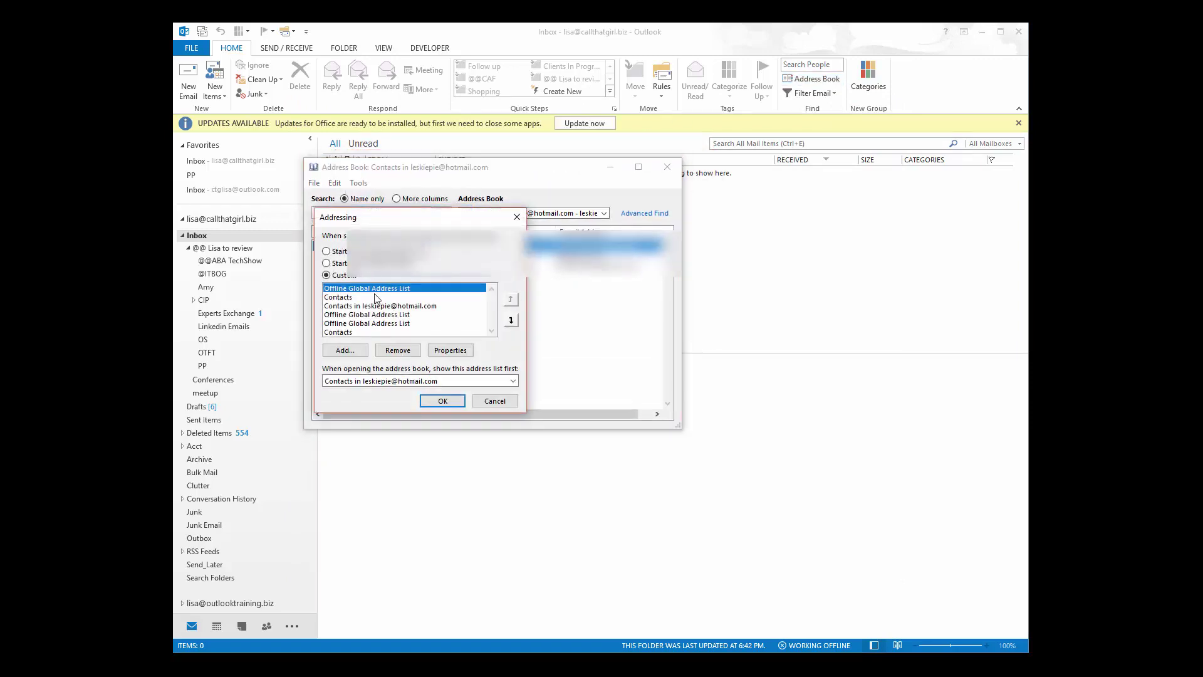
pyautogui.click(363, 381)
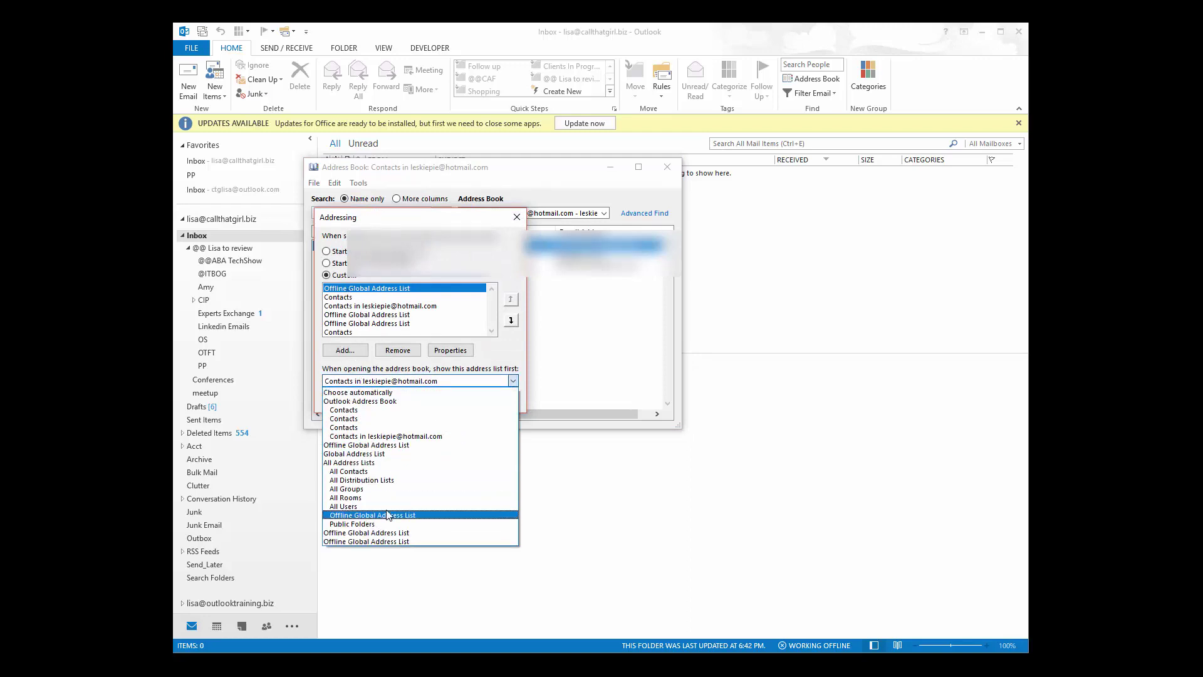
pyautogui.click(499, 348)
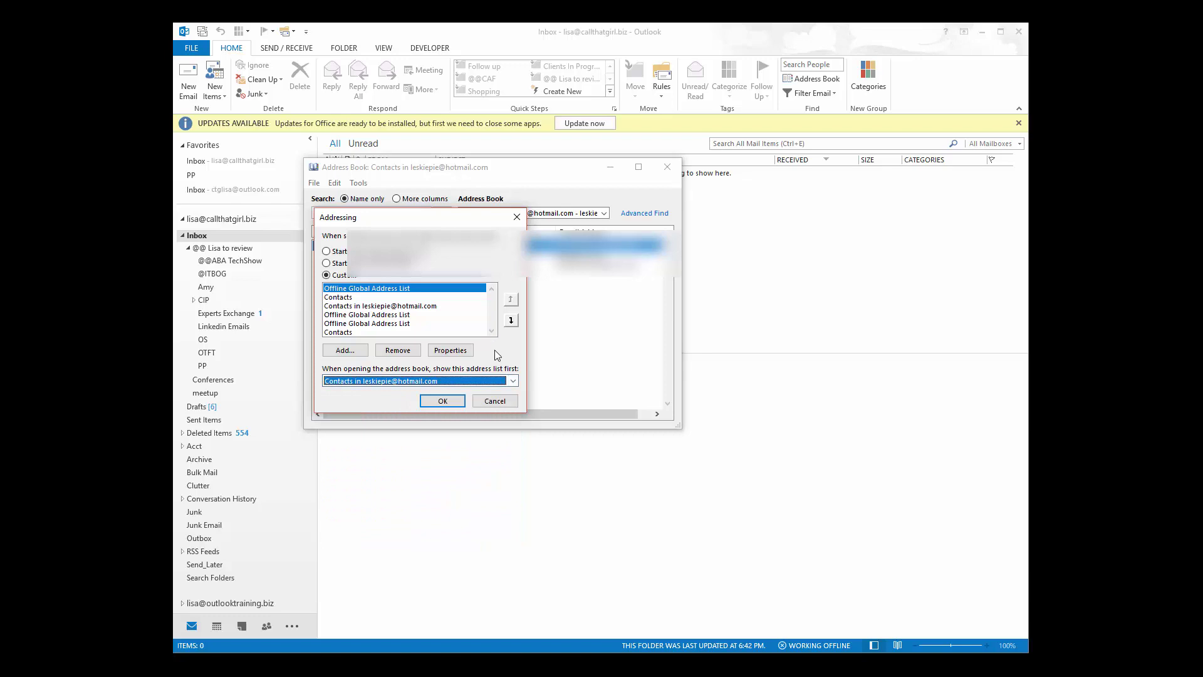
pyautogui.click(442, 401)
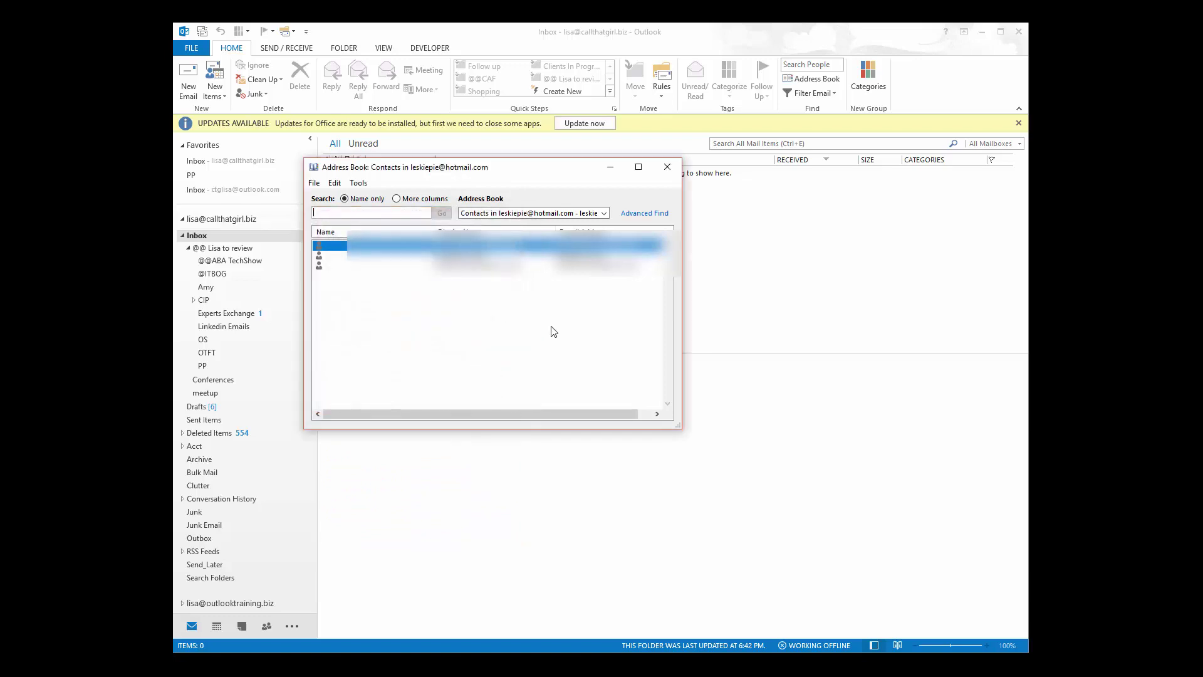
pyautogui.click(667, 167)
pyautogui.hotkey('ctrl', '3')
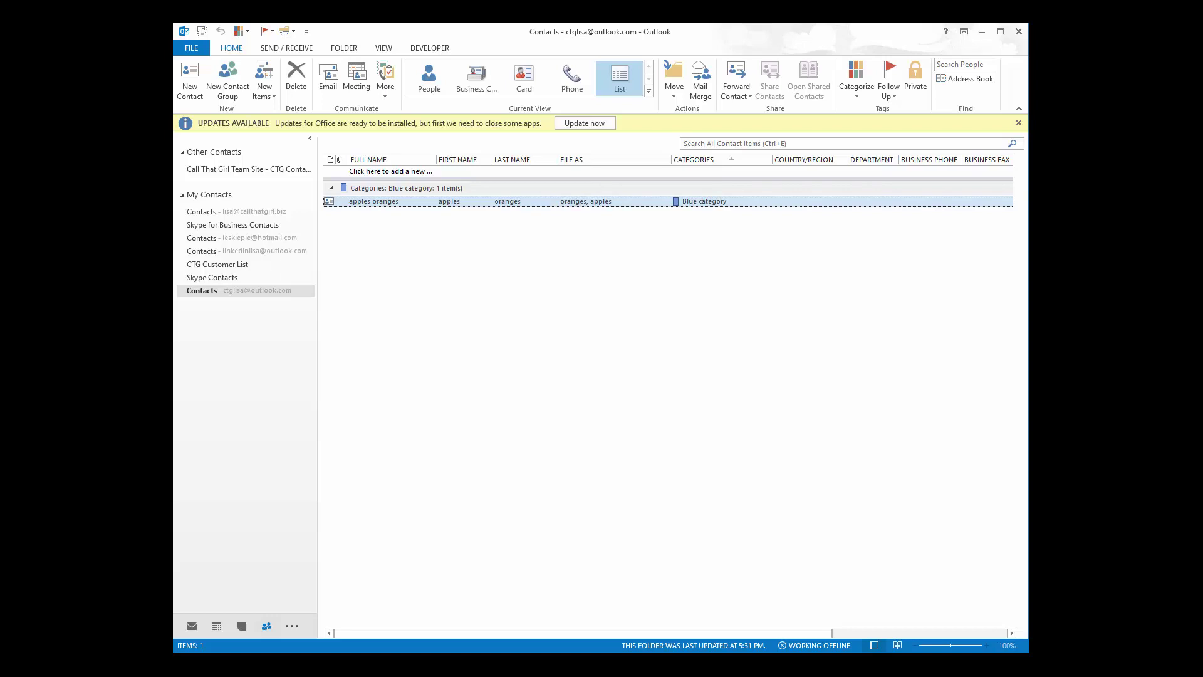
# Step: Switch to the Tasks To-Do List with Ctrl+4
pyautogui.hotkey('ctrl', '4')
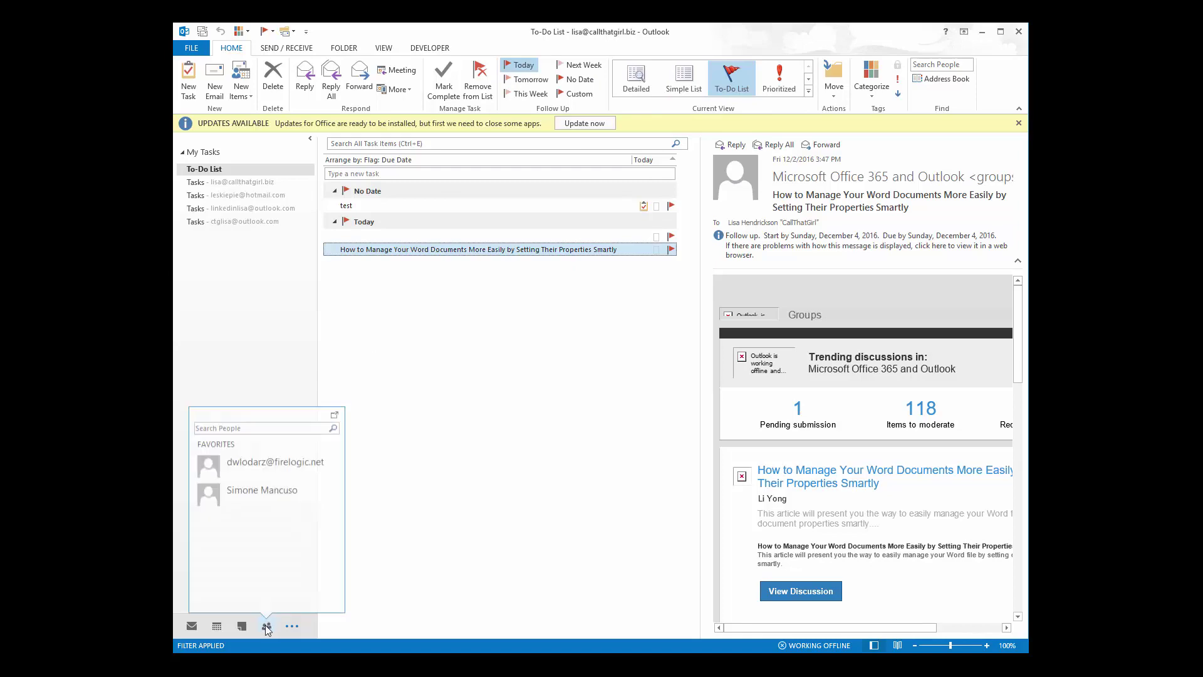
# Step: Delete the 'How to Protect…' Outlook data email from the Inbox
pyautogui.click(192, 626)
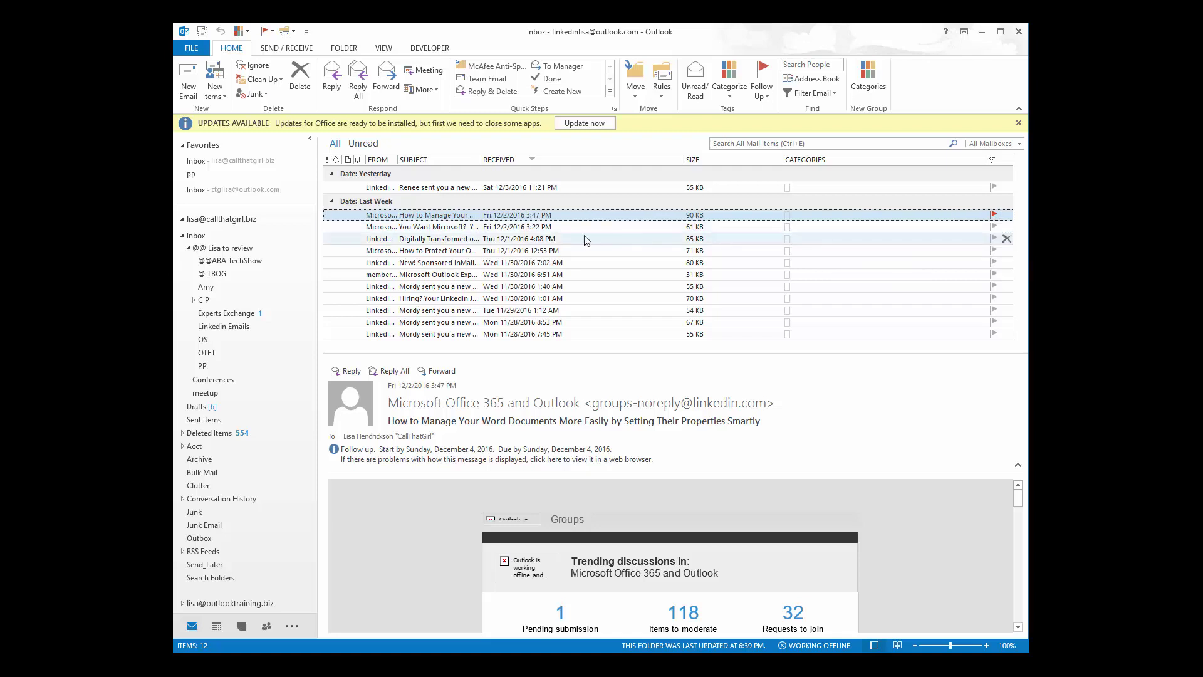
pyautogui.click(426, 251)
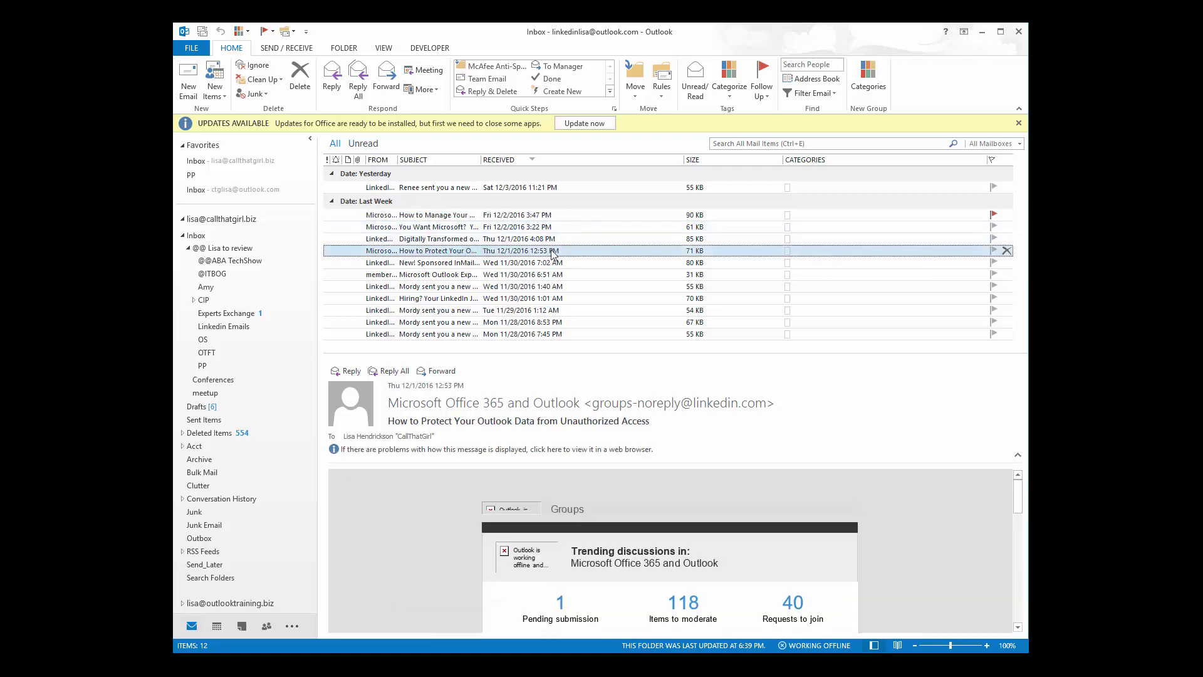
pyautogui.click(1007, 251)
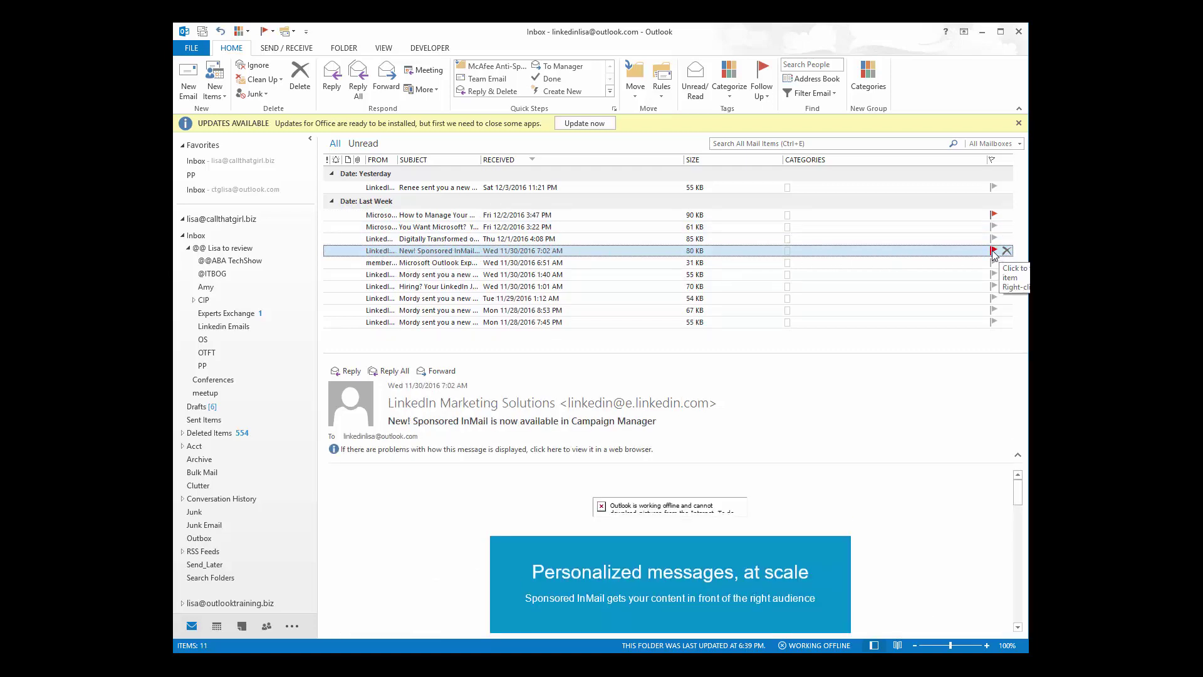
# Step: Flag the 'New! Sponsored InMail' message for follow-up and view it in Tasks
pyautogui.click(993, 251)
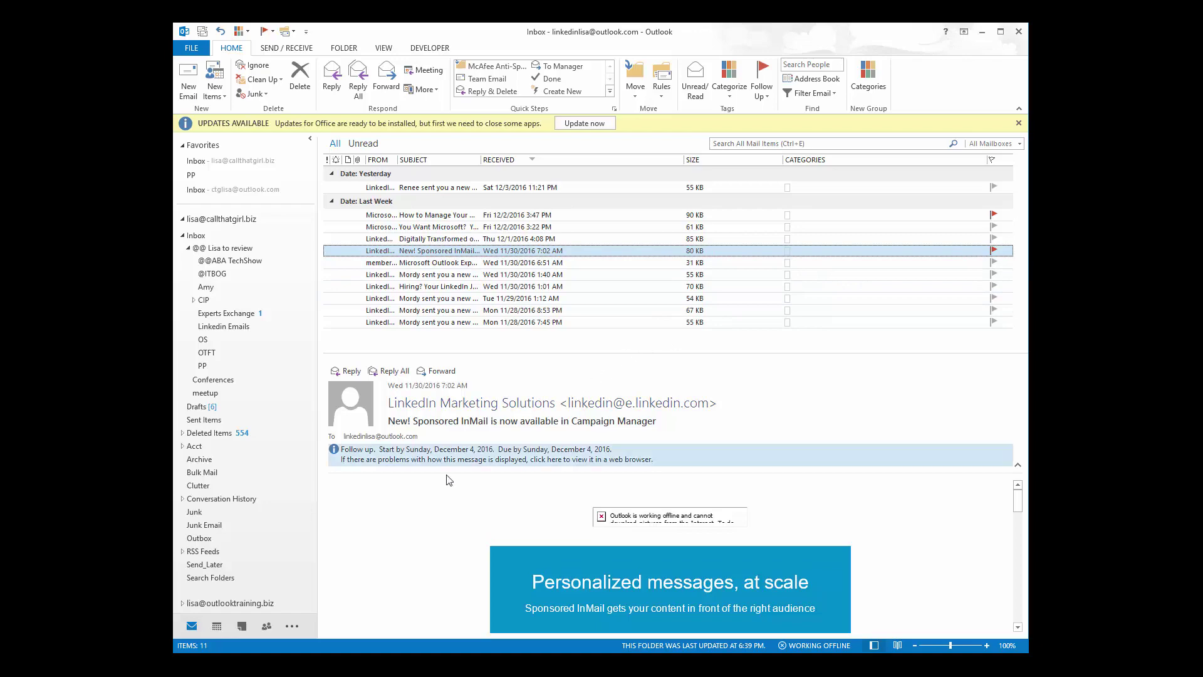
pyautogui.click(292, 626)
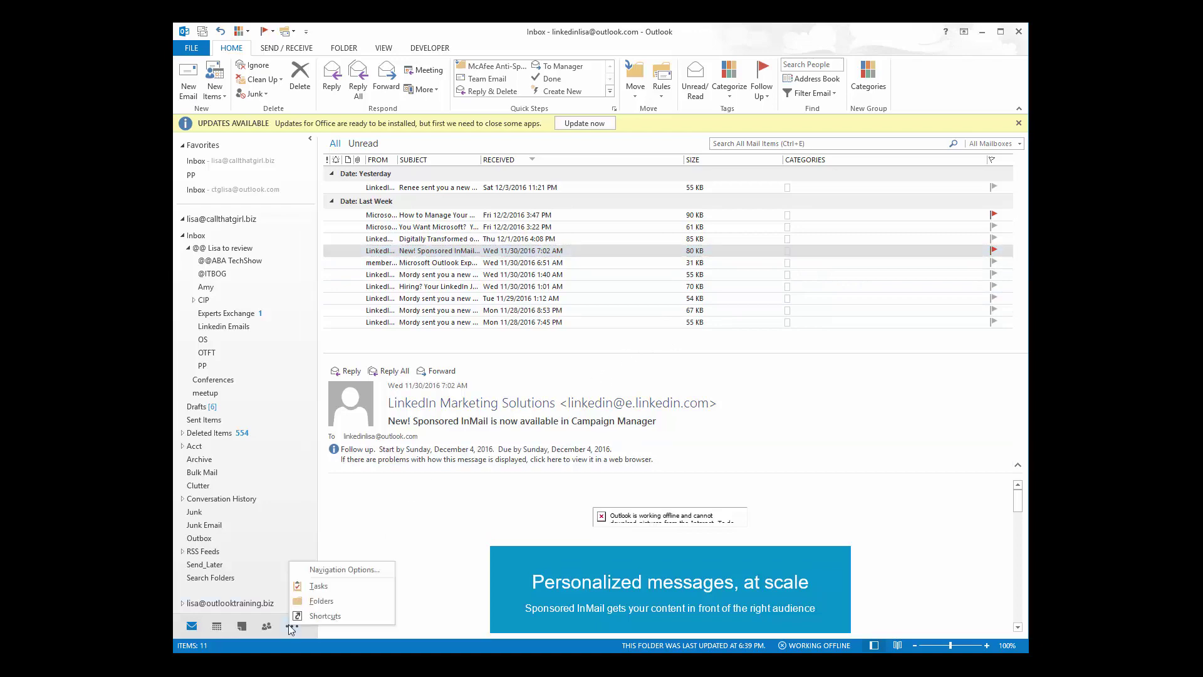
pyautogui.click(314, 586)
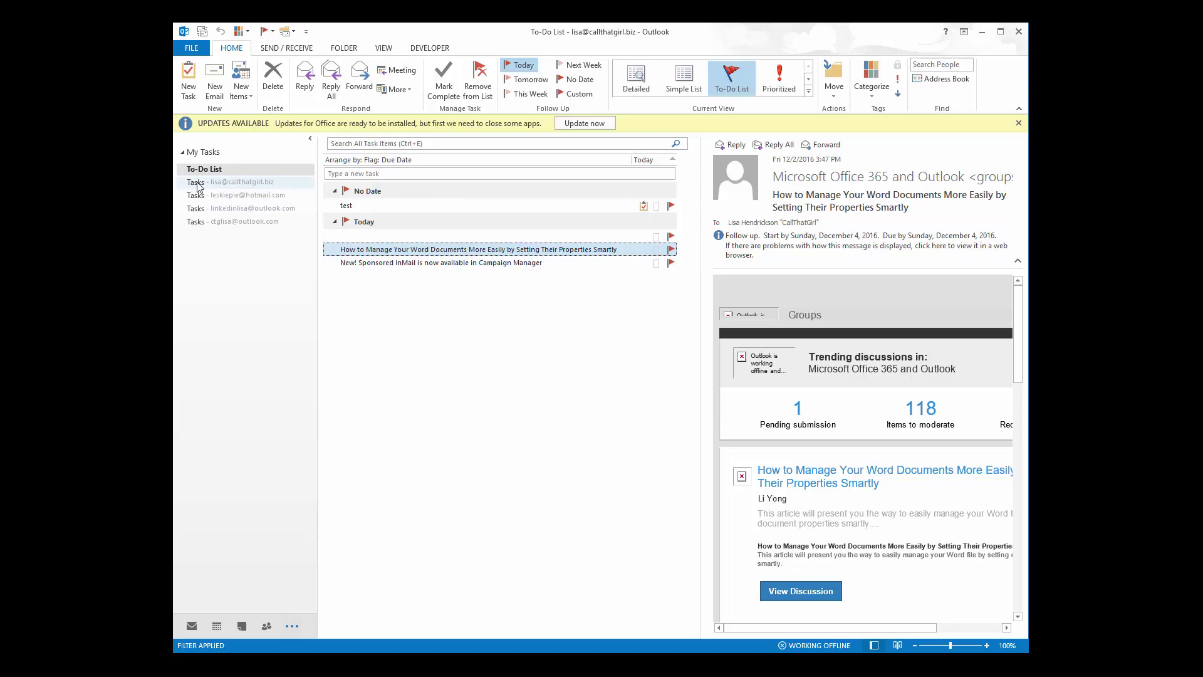
pyautogui.click(207, 210)
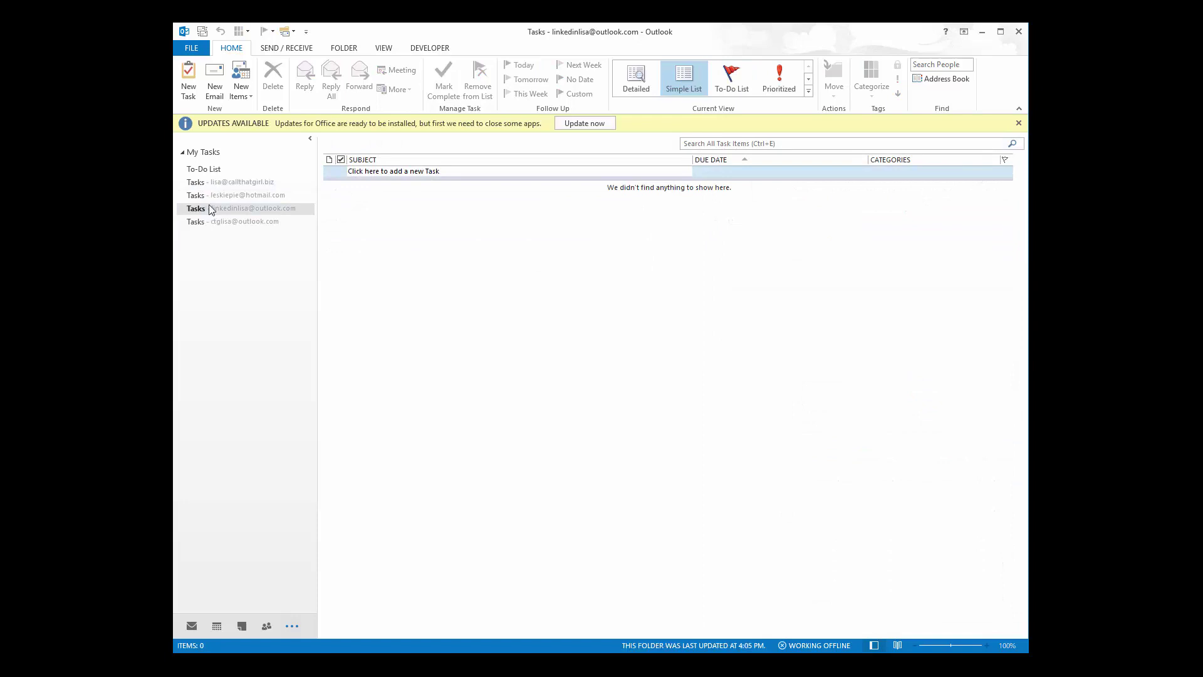
pyautogui.click(186, 84)
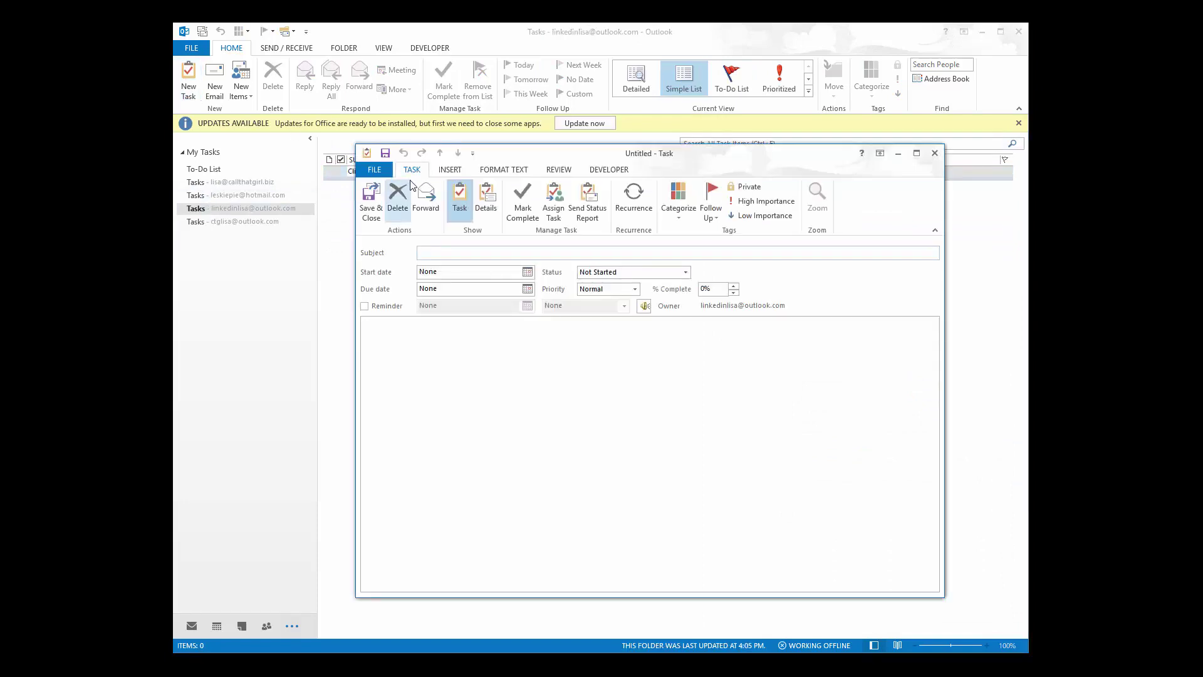
pyautogui.click(488, 204)
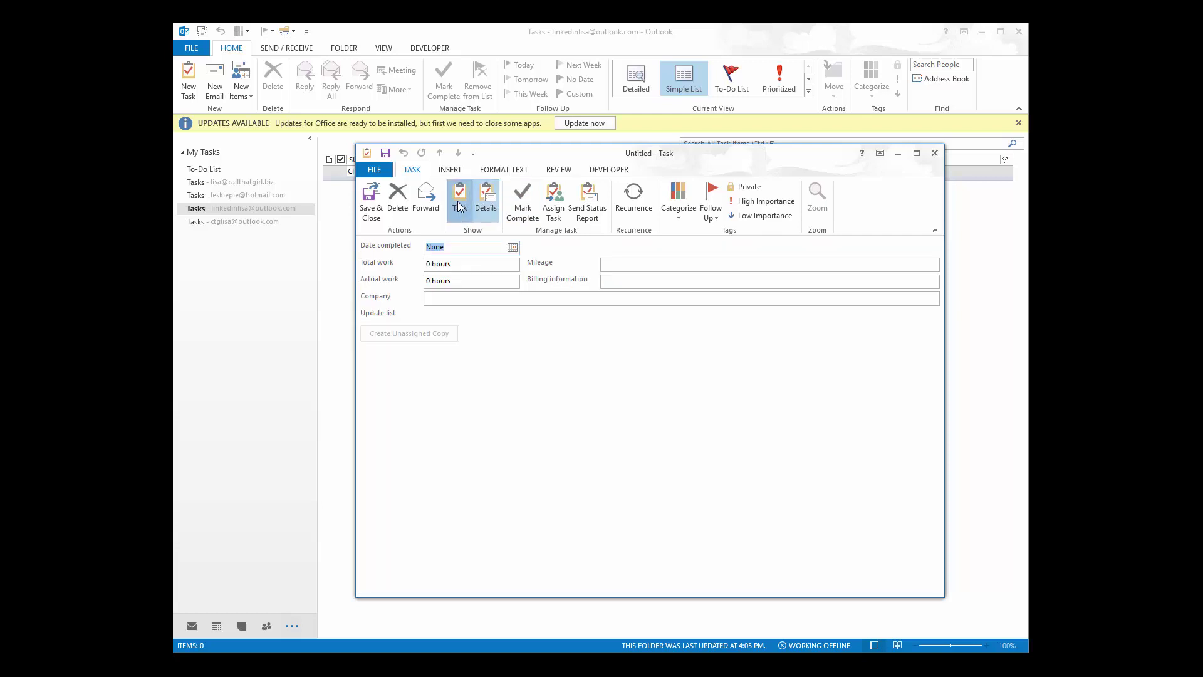
pyautogui.click(457, 201)
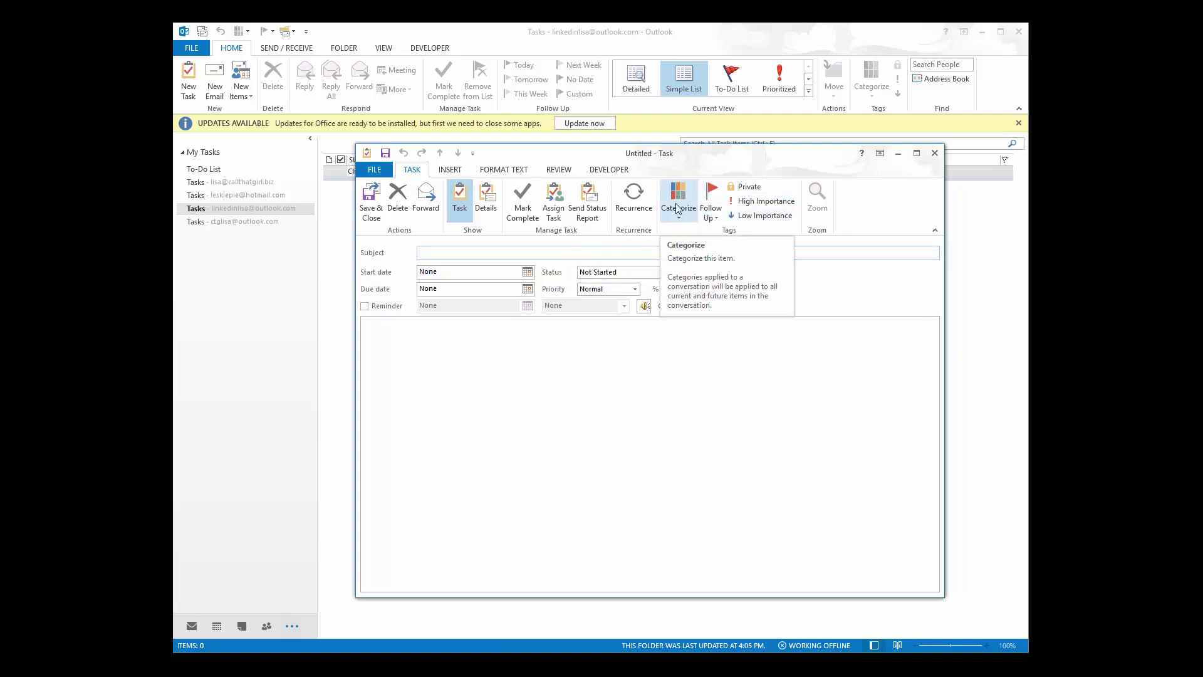
pyautogui.click(455, 171)
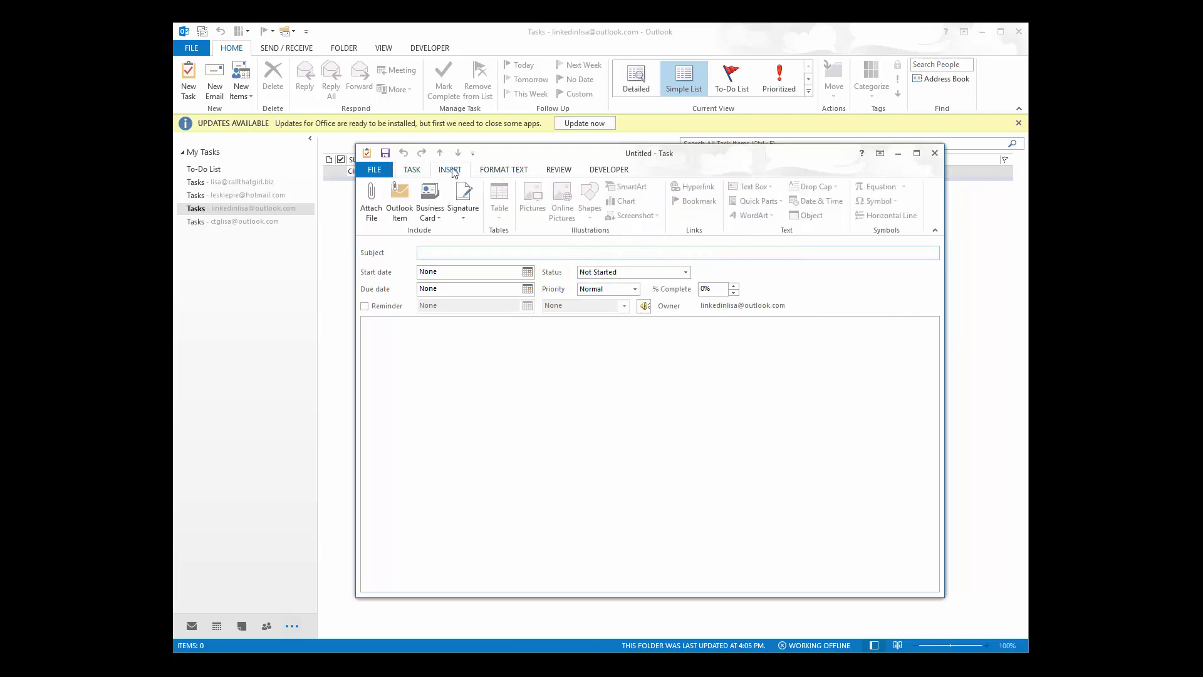
pyautogui.click(415, 172)
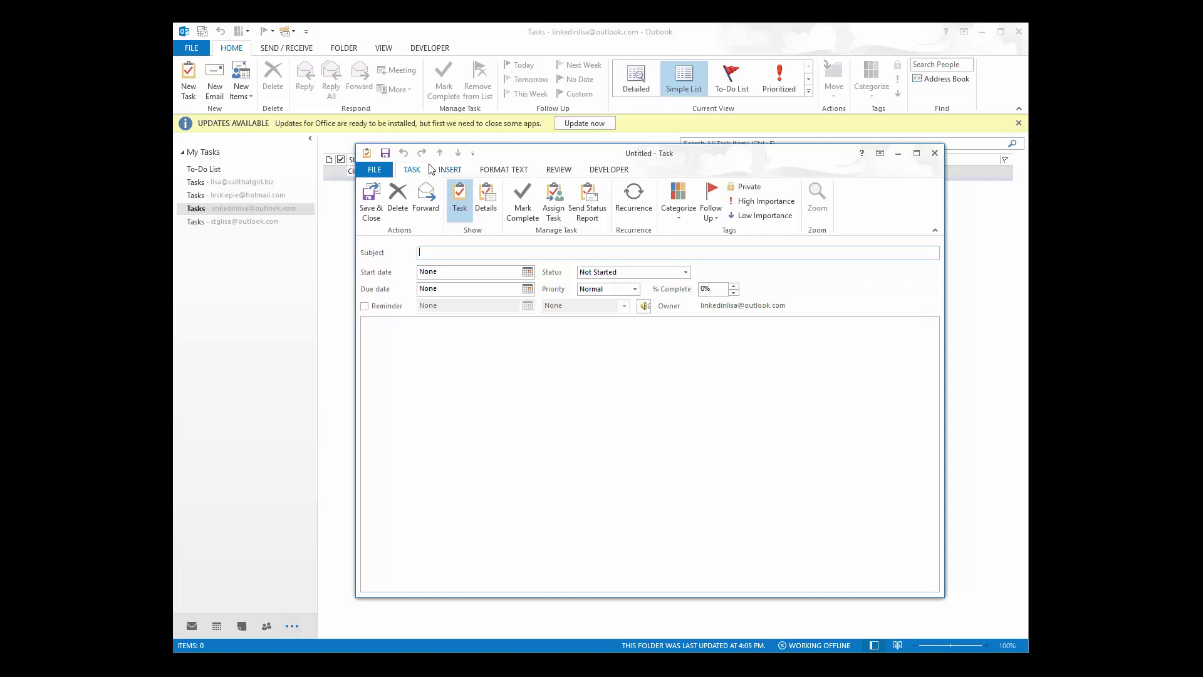
pyautogui.click(933, 155)
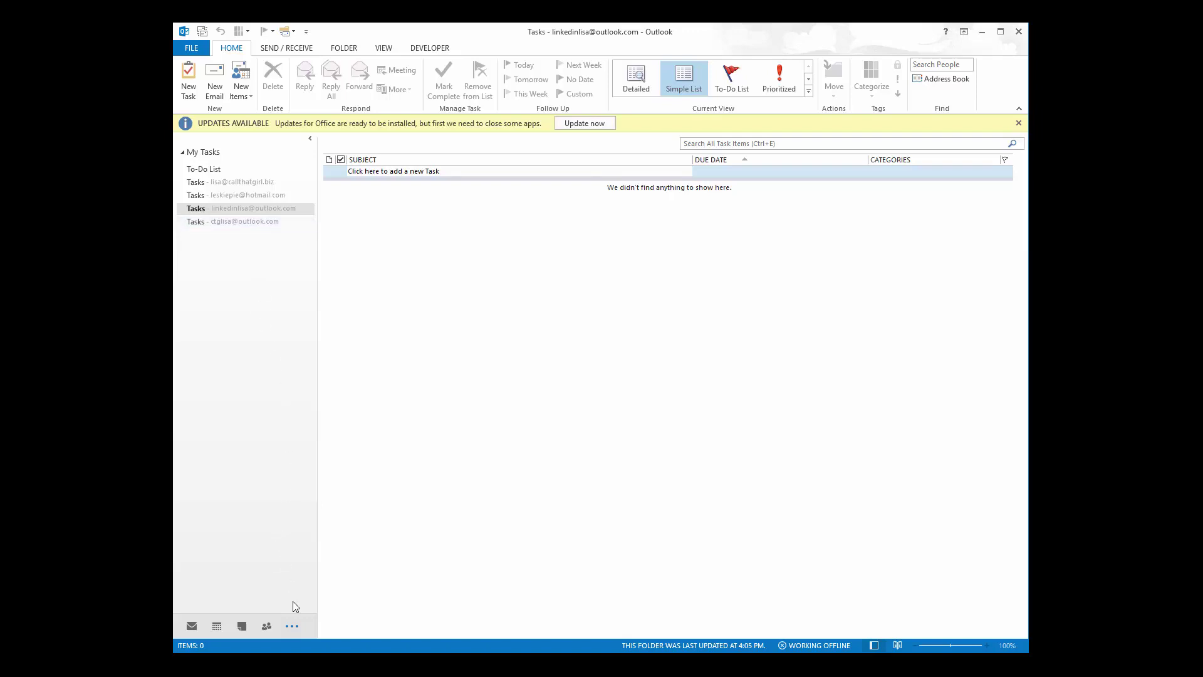
# Step: Switch to Notes and open the outlook.com Notes folder containing the 'test' note
pyautogui.click(295, 625)
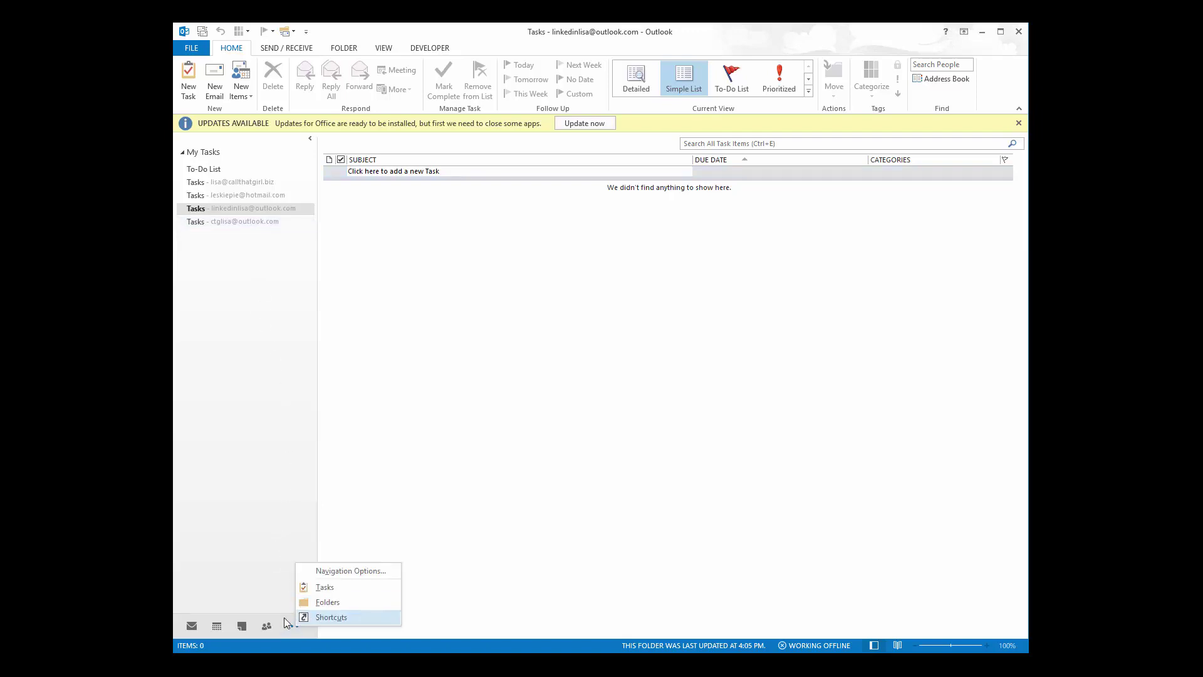
pyautogui.click(240, 625)
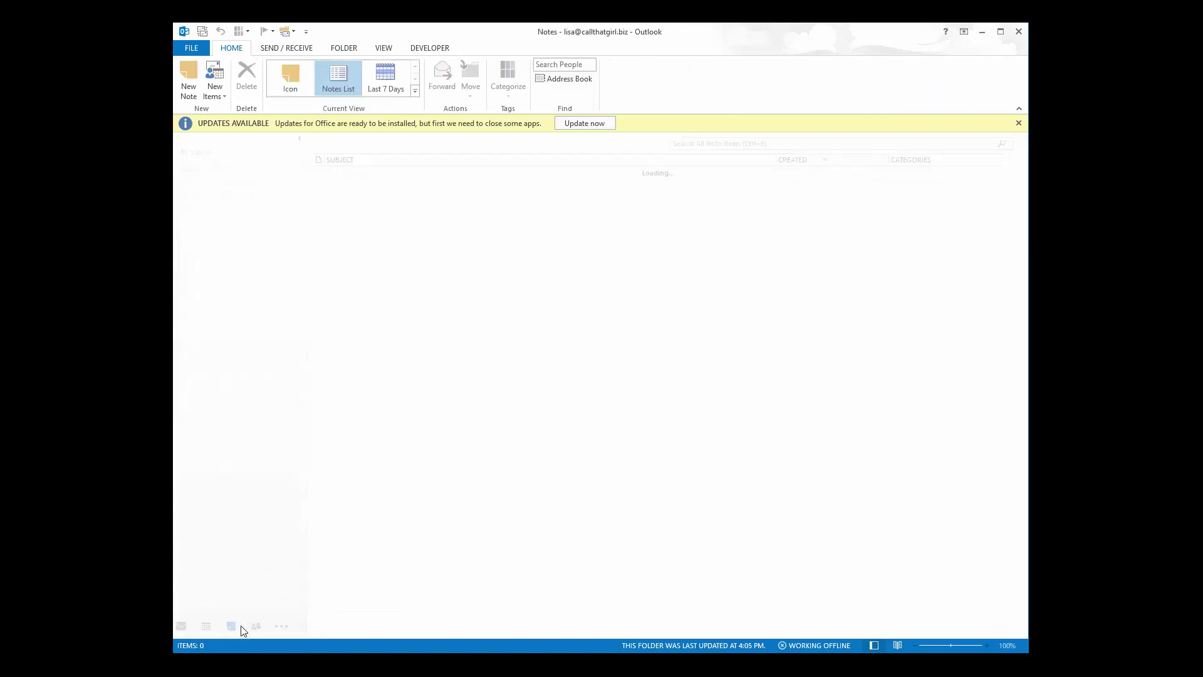
pyautogui.moveTo(253, 624)
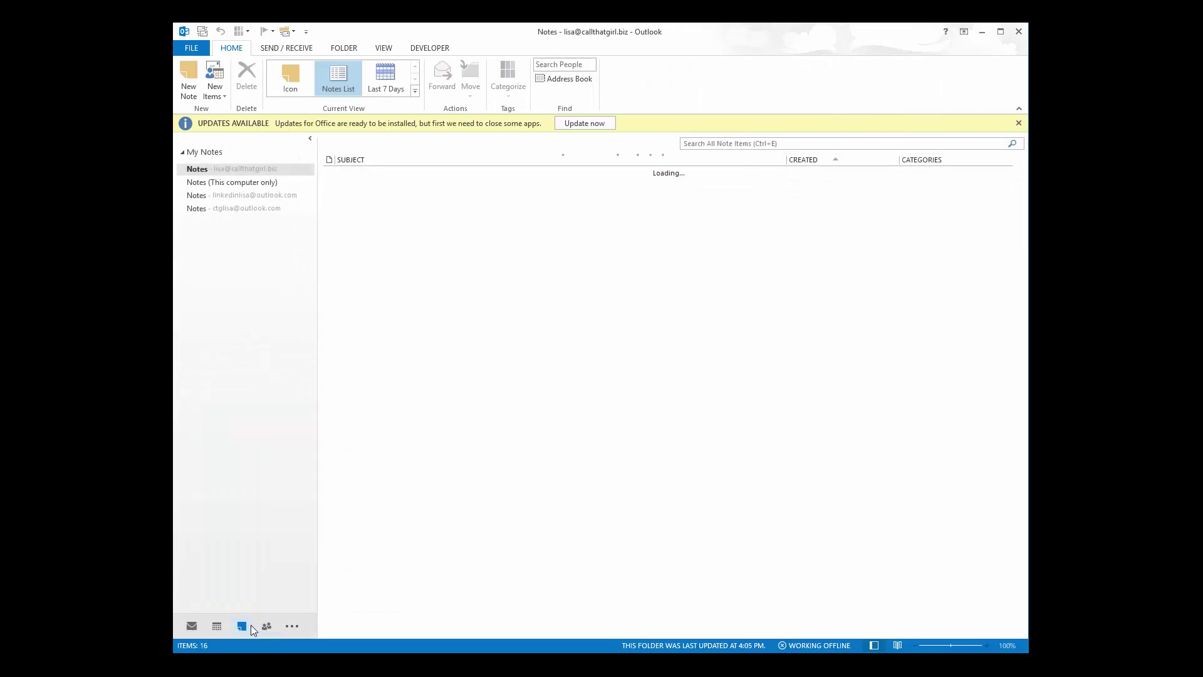
pyautogui.click(197, 198)
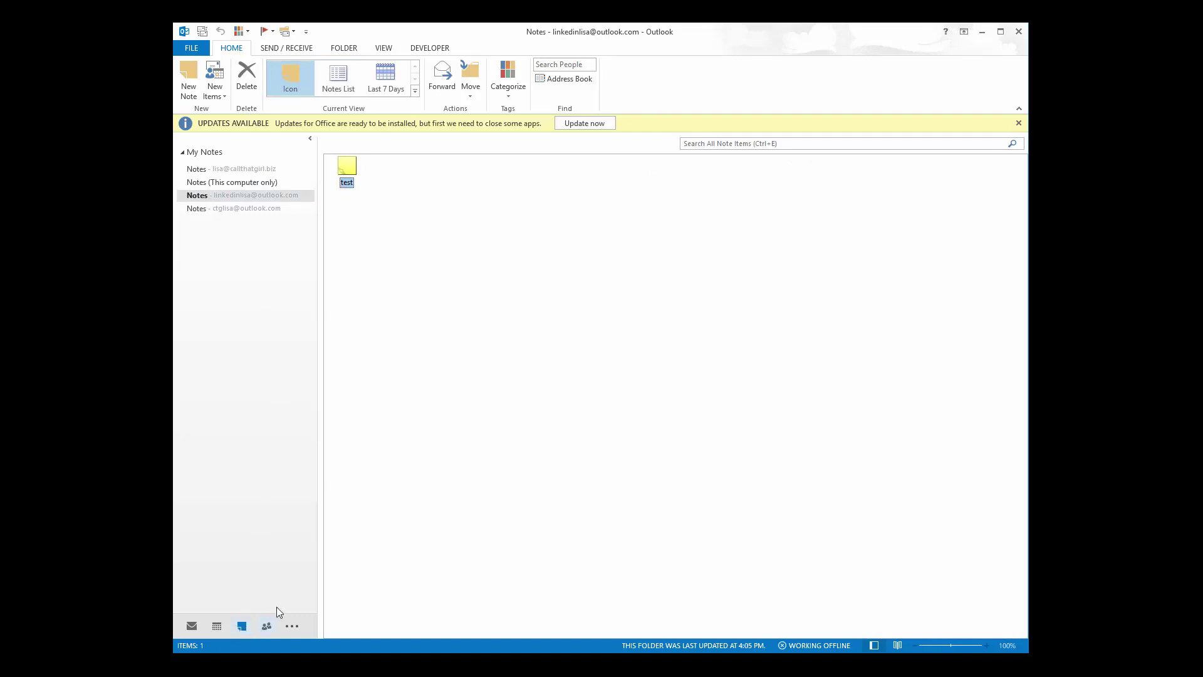
# Step: Add a note reading 'test 2' beside the 'test' note, then open the Account Information page
pyautogui.click(186, 77)
pyautogui.moveTo(224, 91); pyautogui.dragTo(508, 208)
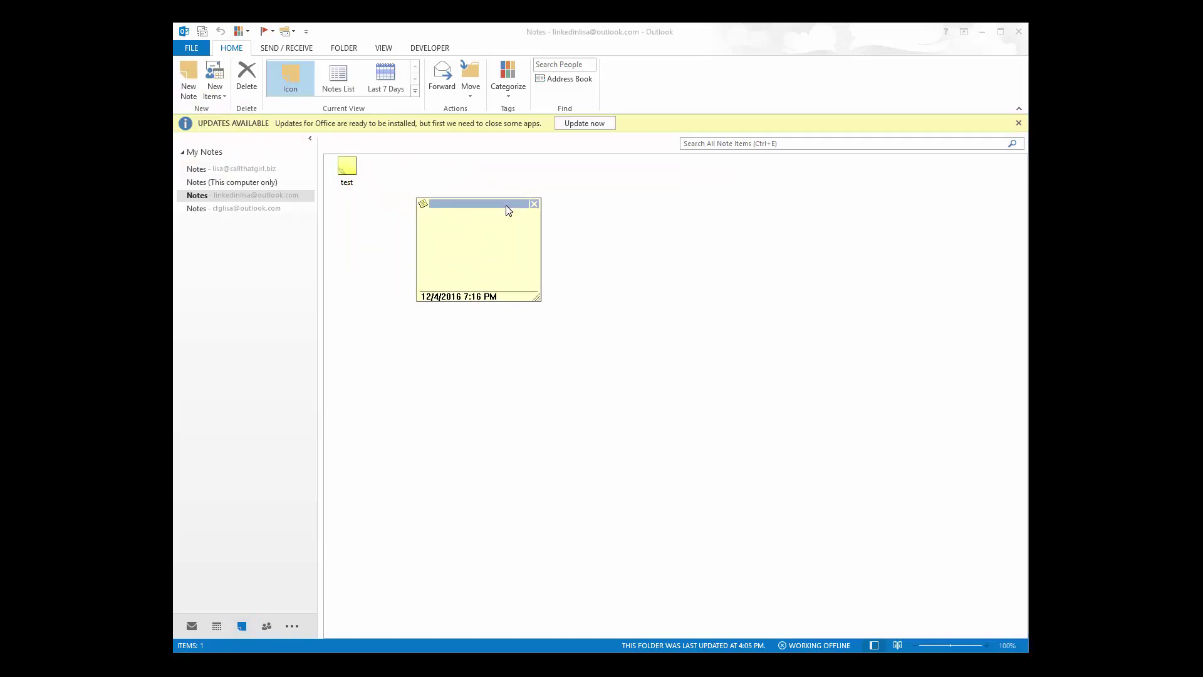
pyautogui.write('test 2')
pyautogui.click(534, 203)
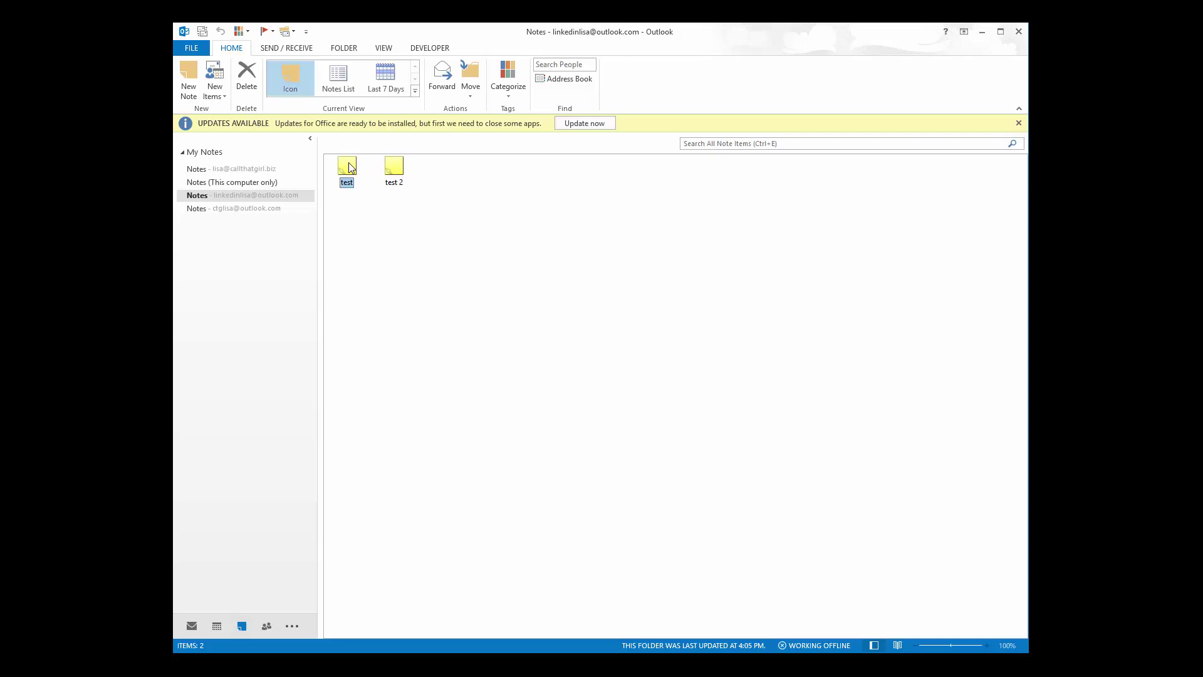
pyautogui.click(191, 47)
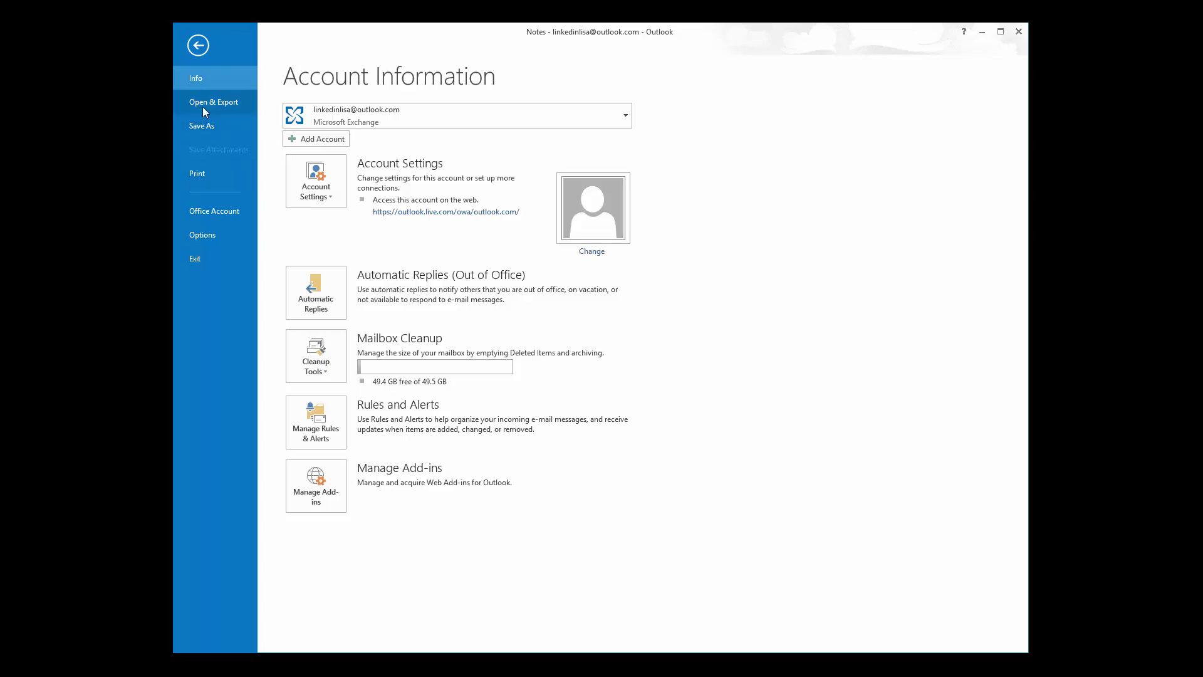
# Step: Start an Export to a file in the Import/Export wizard, view the file types, then cancel
pyautogui.click(202, 103)
pyautogui.click(348, 215)
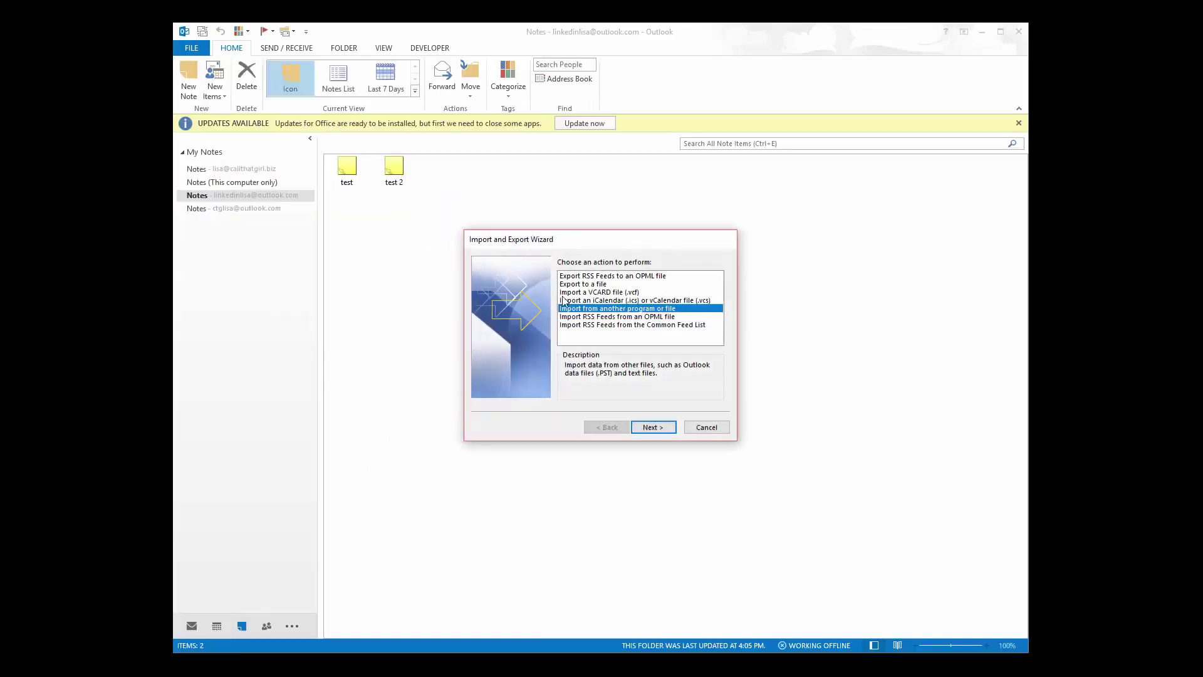
pyautogui.click(583, 284)
pyautogui.click(655, 428)
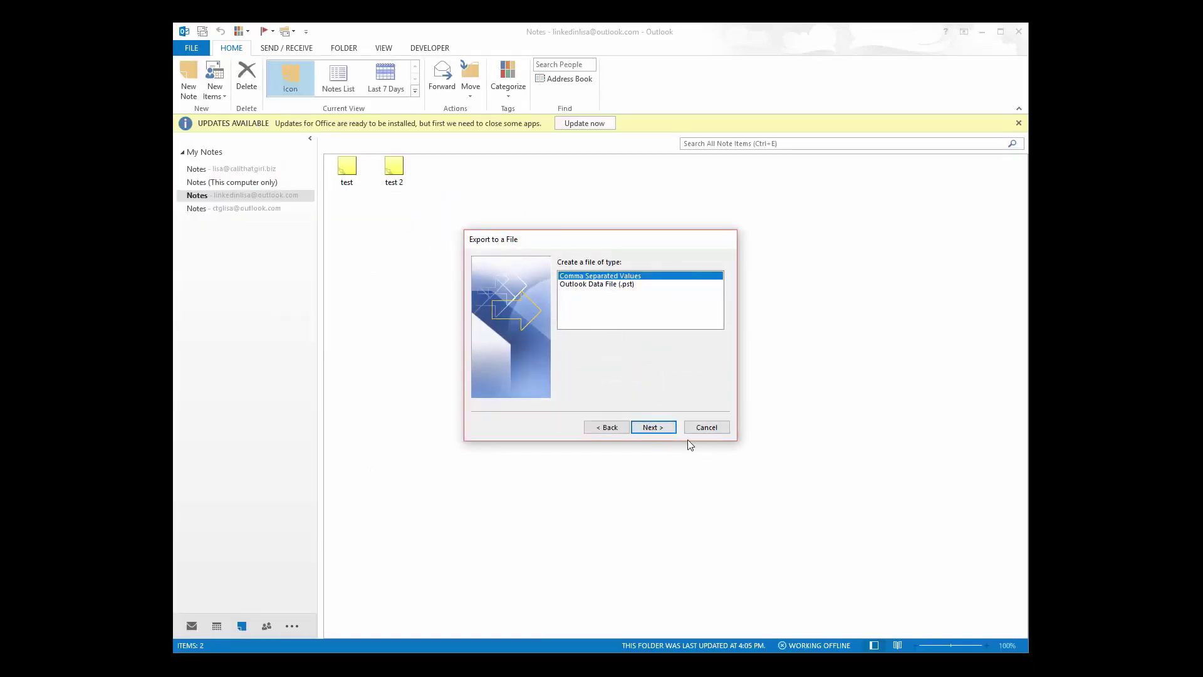
pyautogui.click(696, 428)
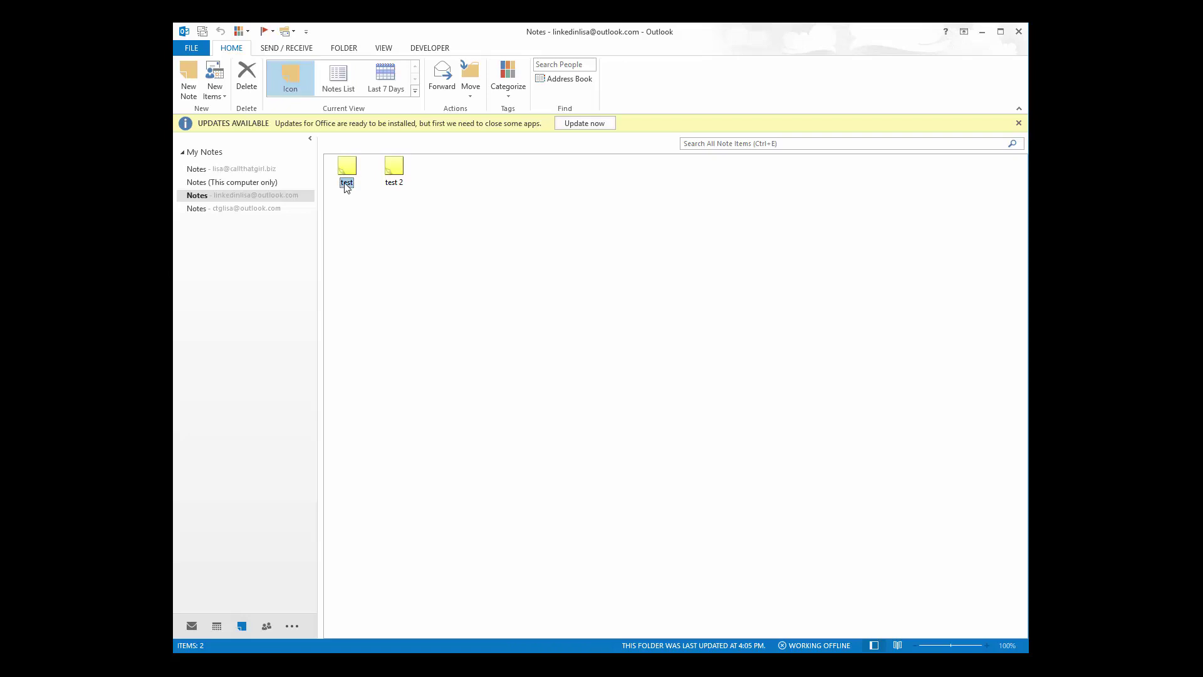
pyautogui.doubleClick(347, 167)
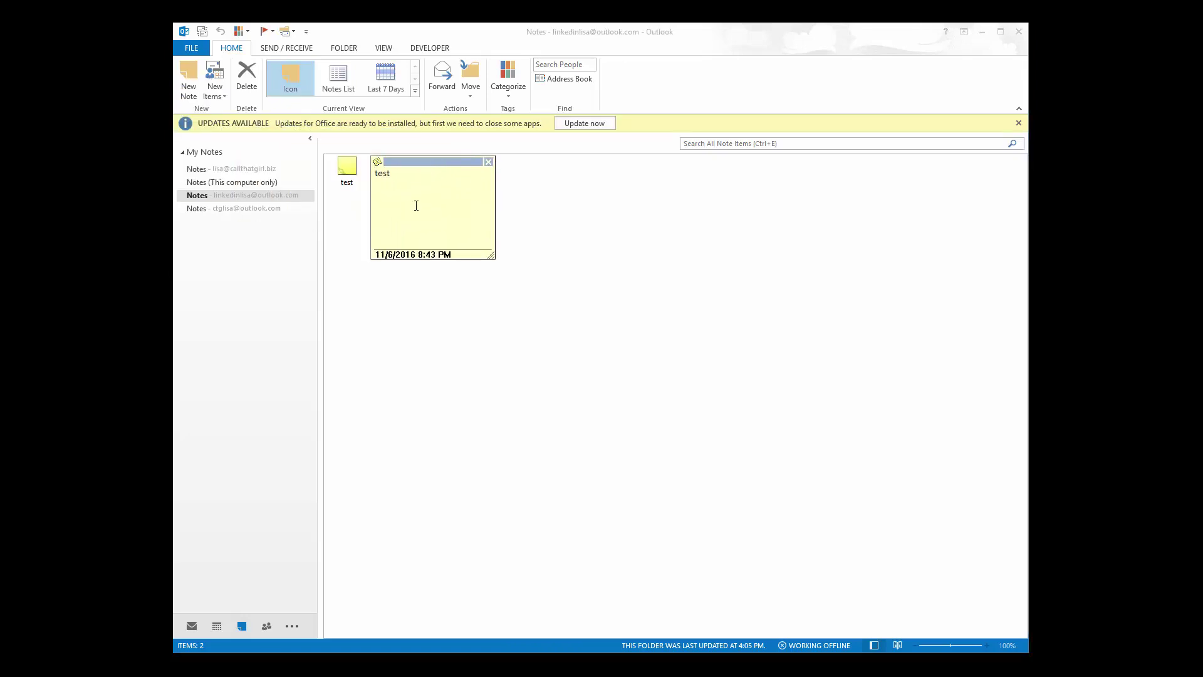
pyautogui.click(488, 162)
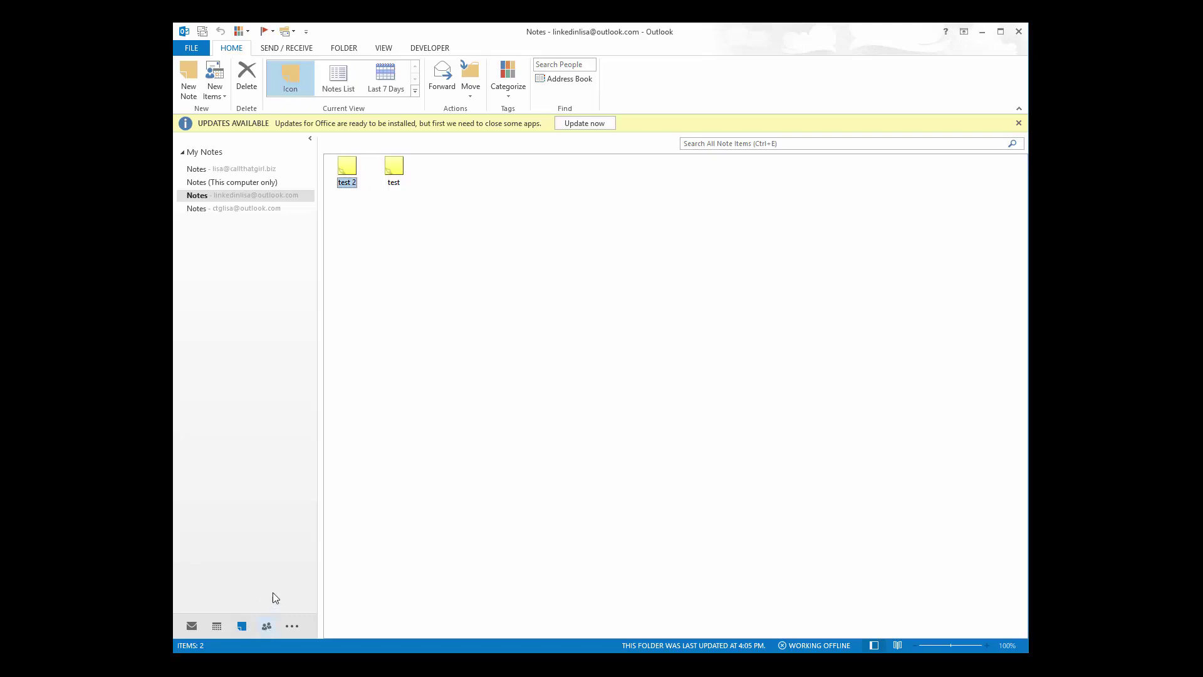
# Step: Switch to Contacts, open a blank new contact, and close it without saving
pyautogui.click(267, 625)
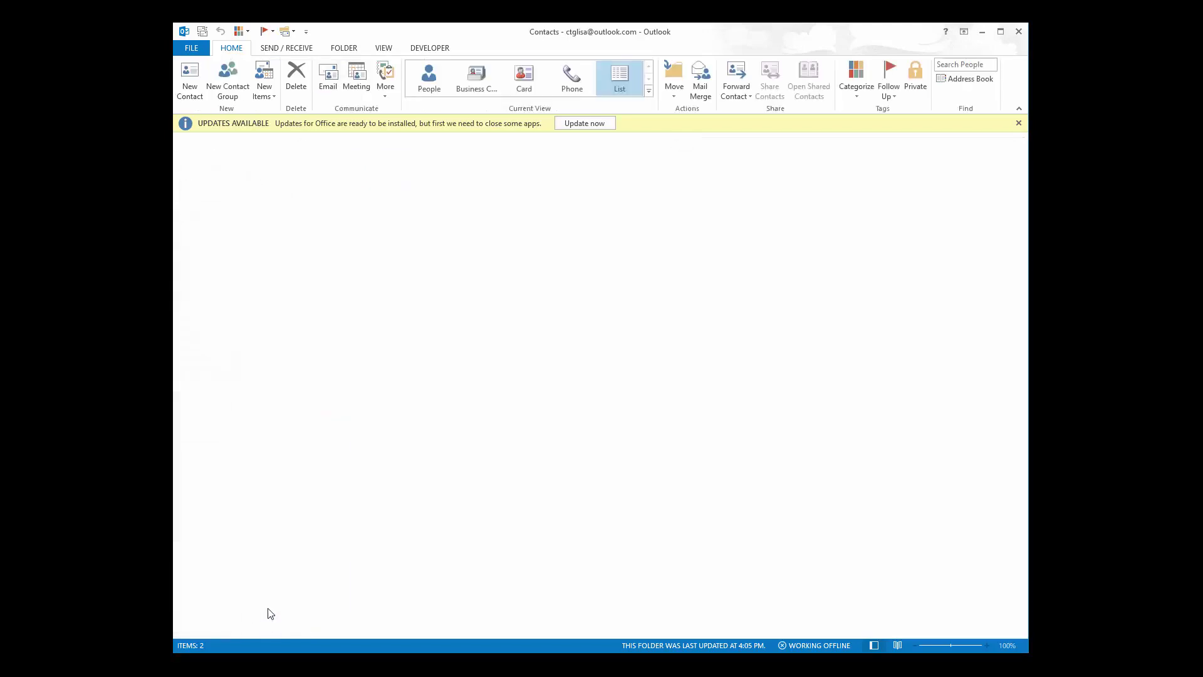
pyautogui.click(199, 81)
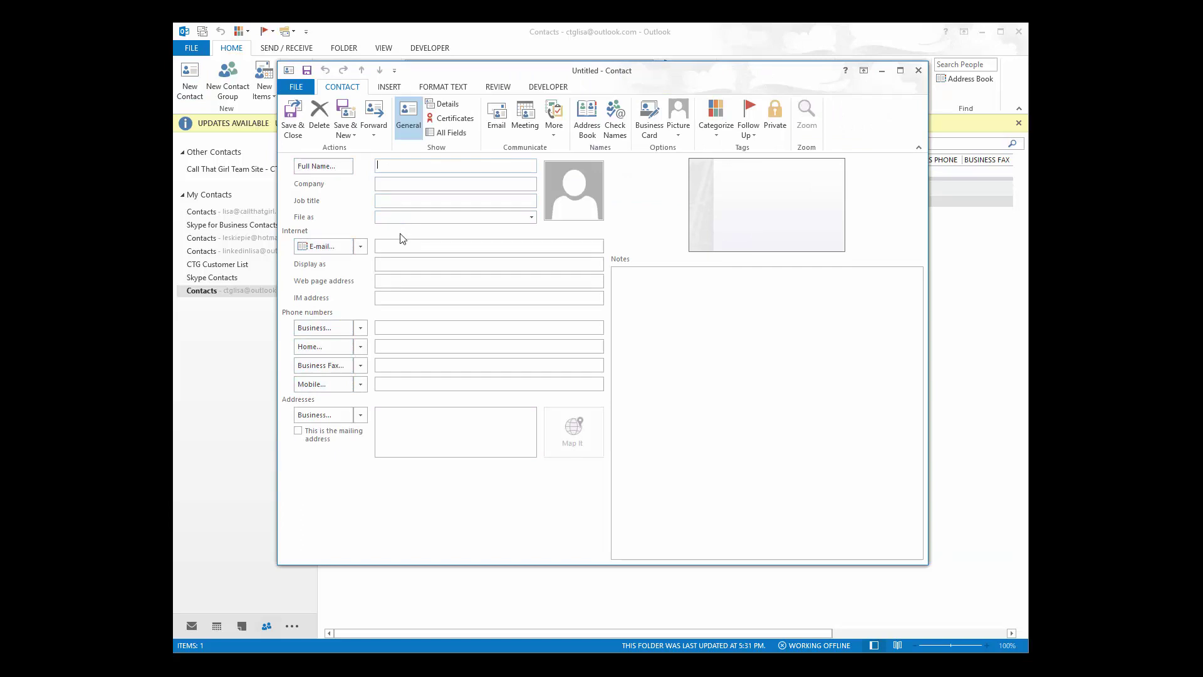
pyautogui.click(919, 70)
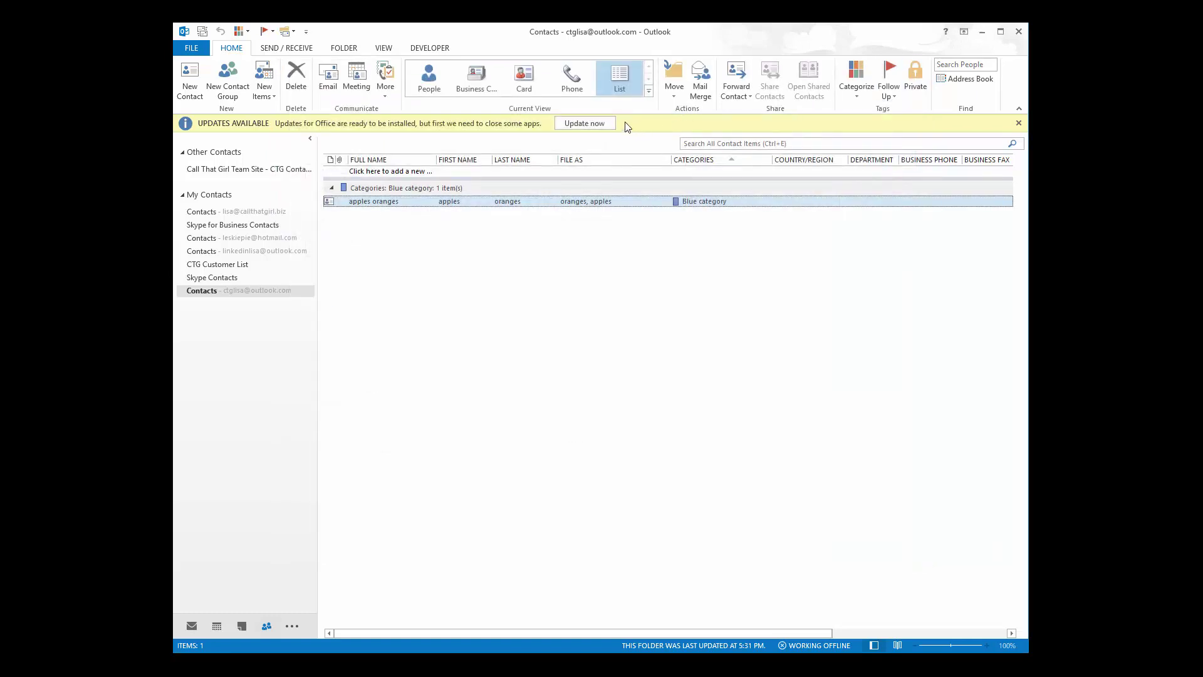
# Step: Show the DEVELOPER ribbon tab over the Contacts list
pyautogui.click(429, 49)
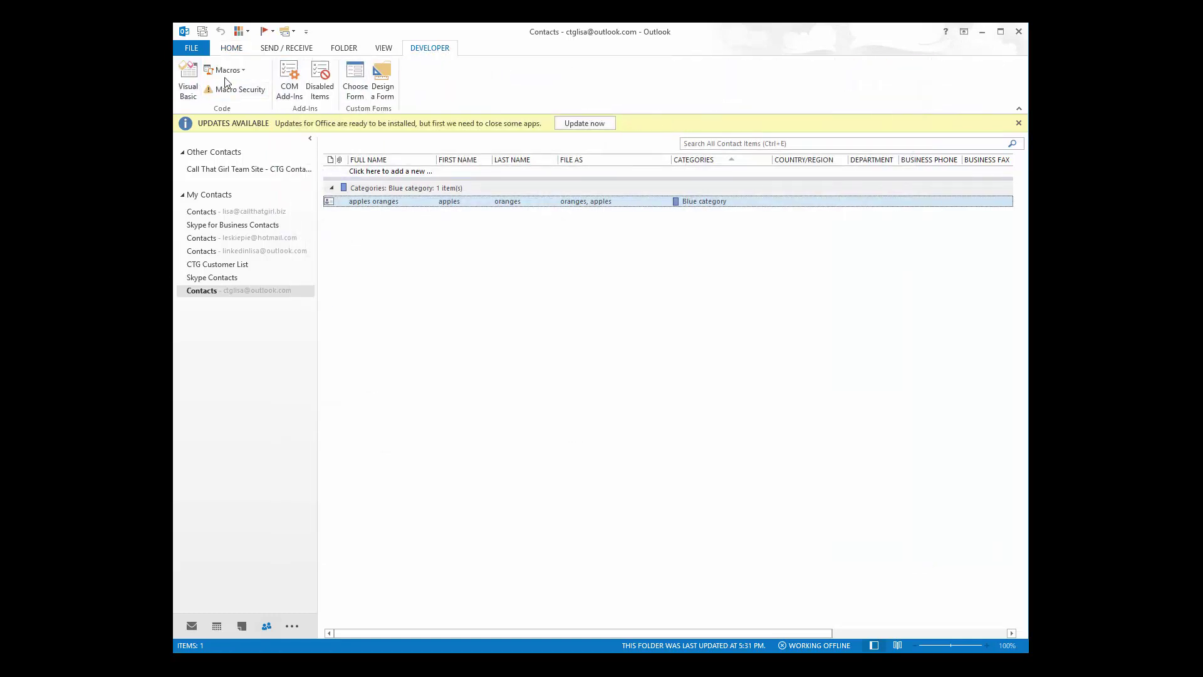